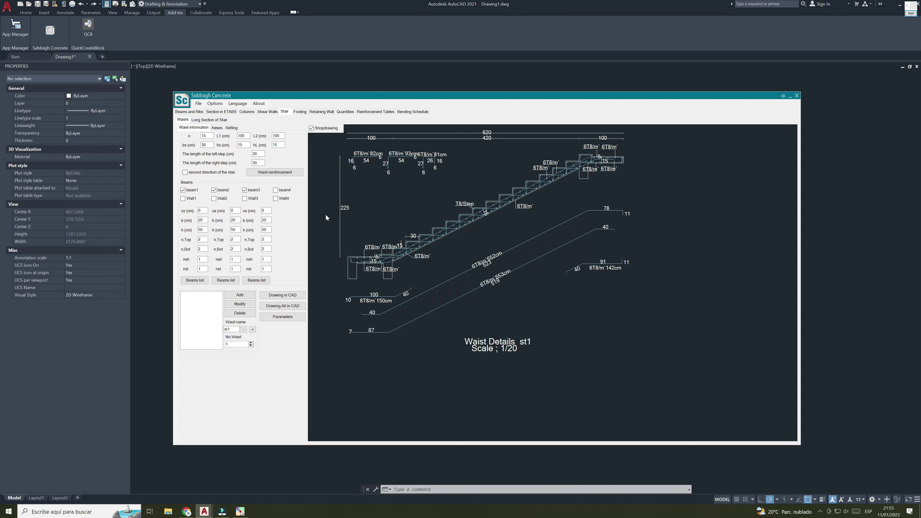
Step: Review the Columns and Shear Walls designs in Sabbagh Concrete, then return to the Stair module
left_click(247, 112)
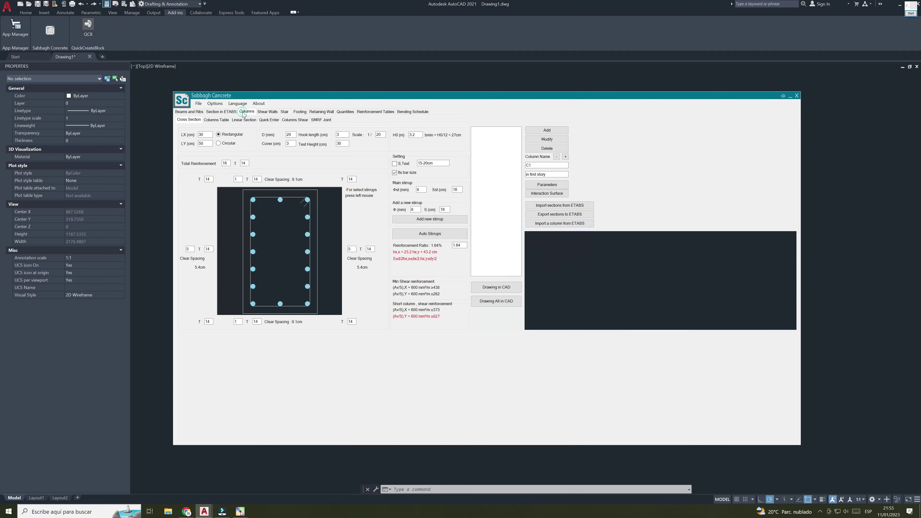
left_click(270, 112)
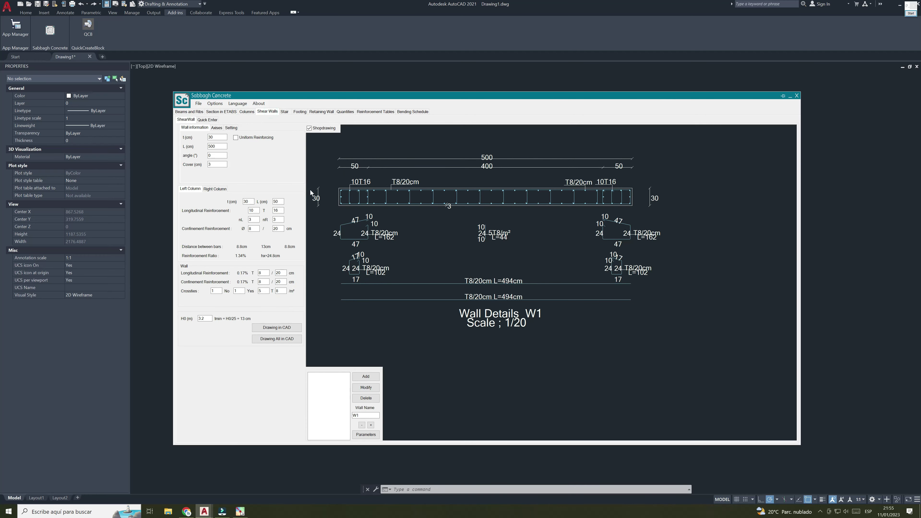
left_click(285, 112)
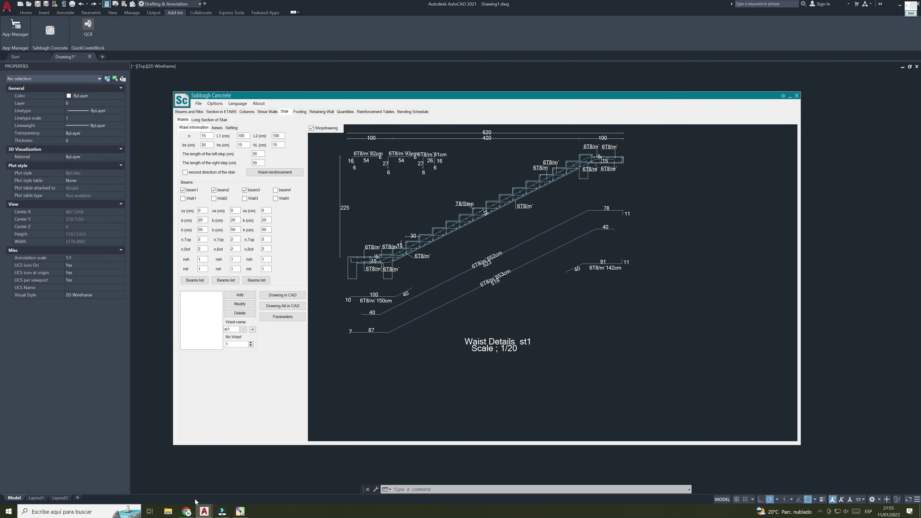
Step: Scroll through the YouTube channel's Videos list, then minimize Chrome to return to AutoCAD
left_click(187, 511)
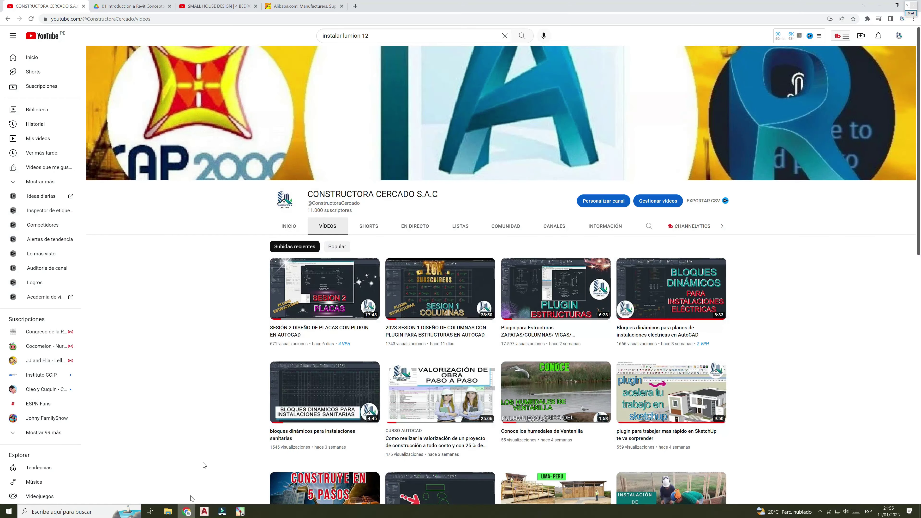
scroll(307, 273, "down", 1)
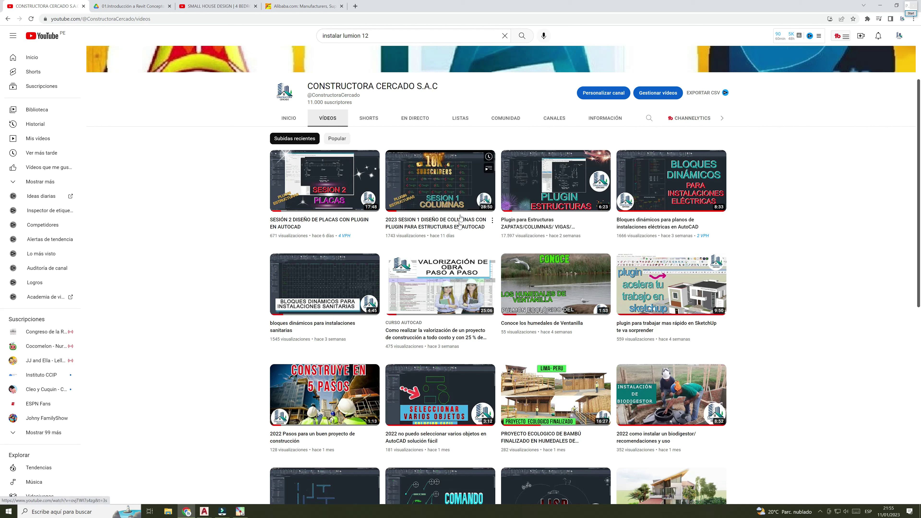
left_click(879, 4)
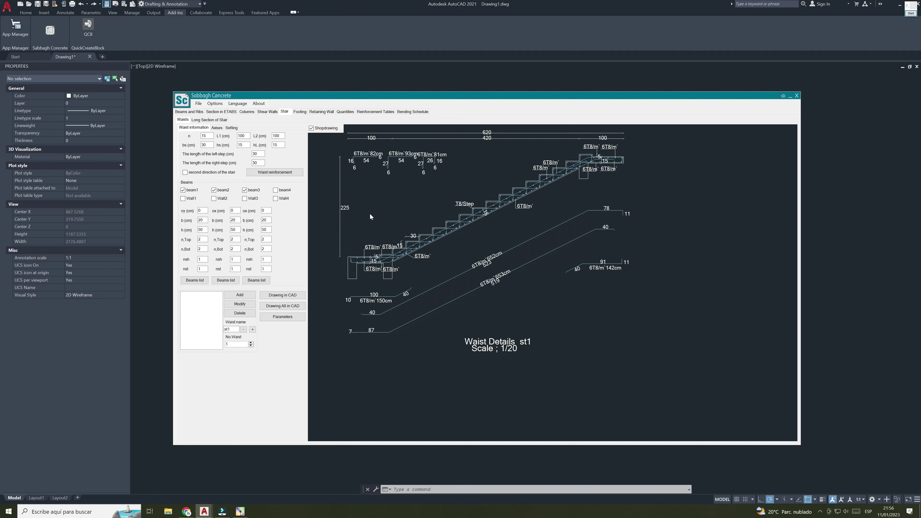
Step: Check the system tray, then switch AutoCAD's ribbon to the Output and Add-ins tabs
left_click(820, 511)
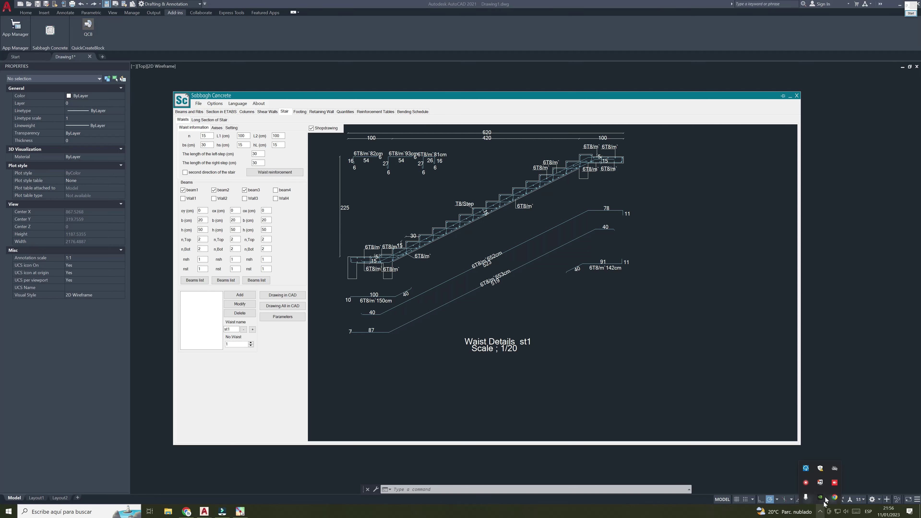
left_click(807, 483)
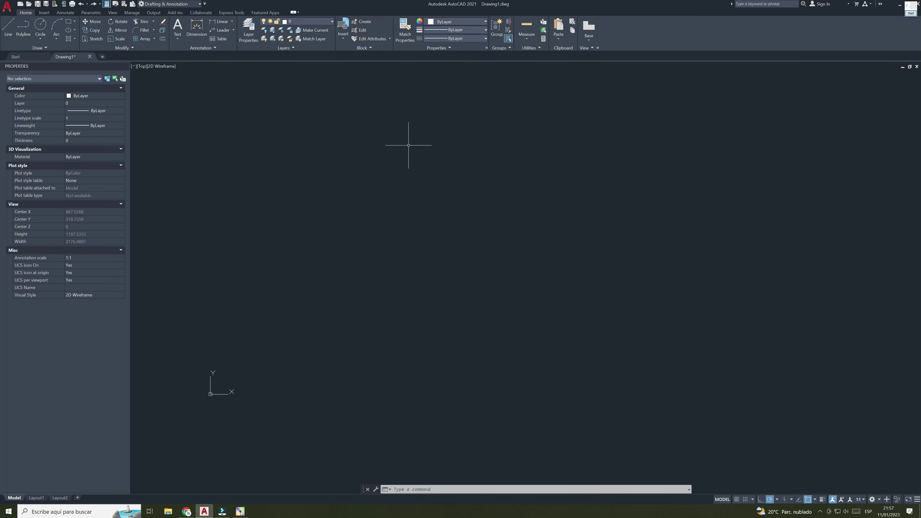
left_click(151, 12)
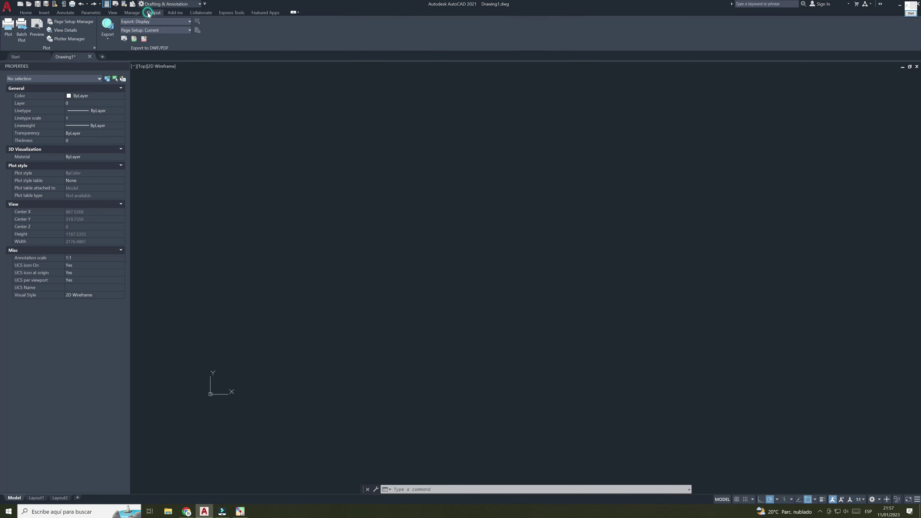
left_click(169, 14)
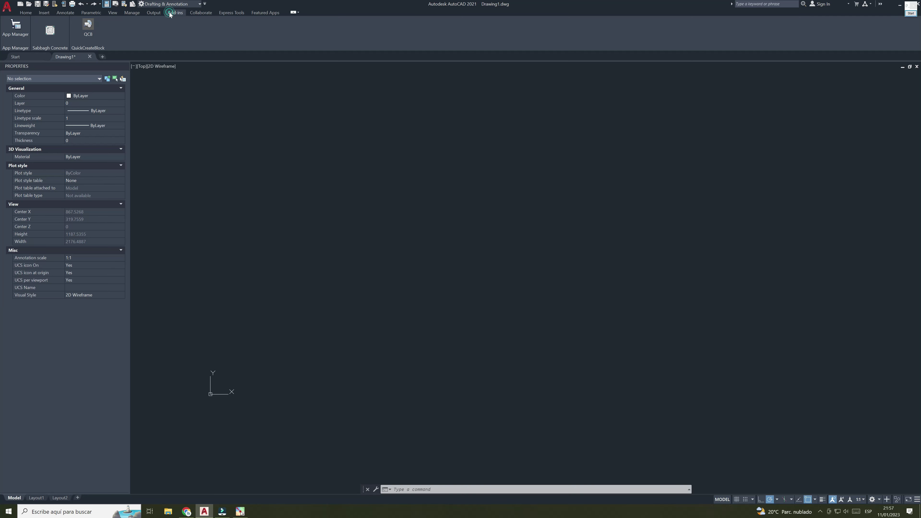
Step: Launch Sabbagh Concrete and set up an 11-step stair with 200 cm landings and four beams
left_click(50, 29)
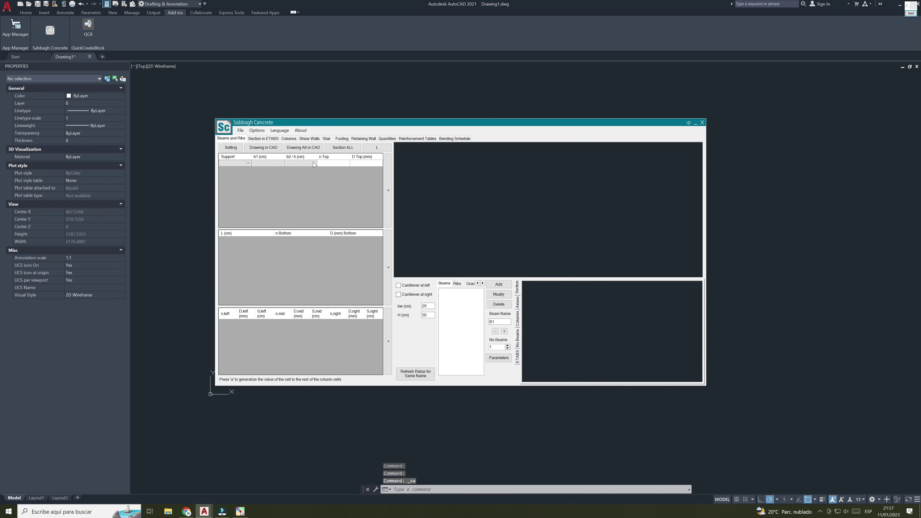
left_click(327, 139)
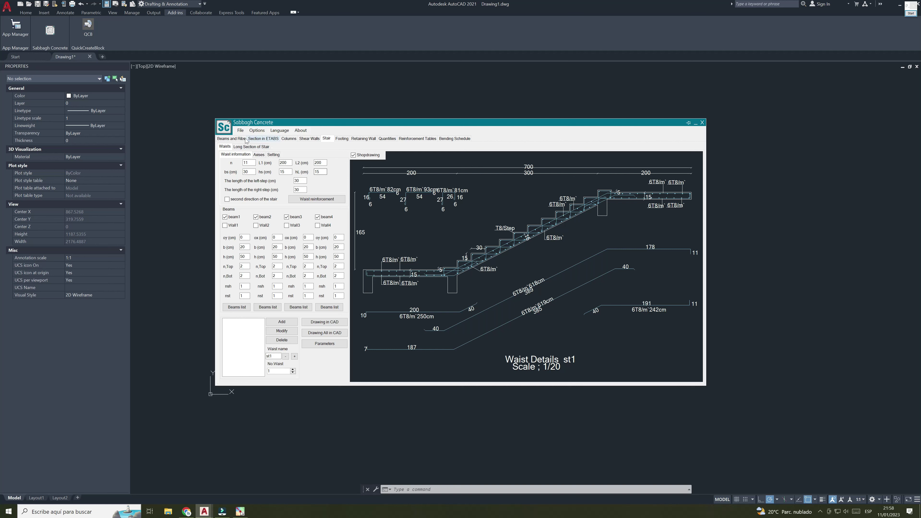
left_click(240, 131)
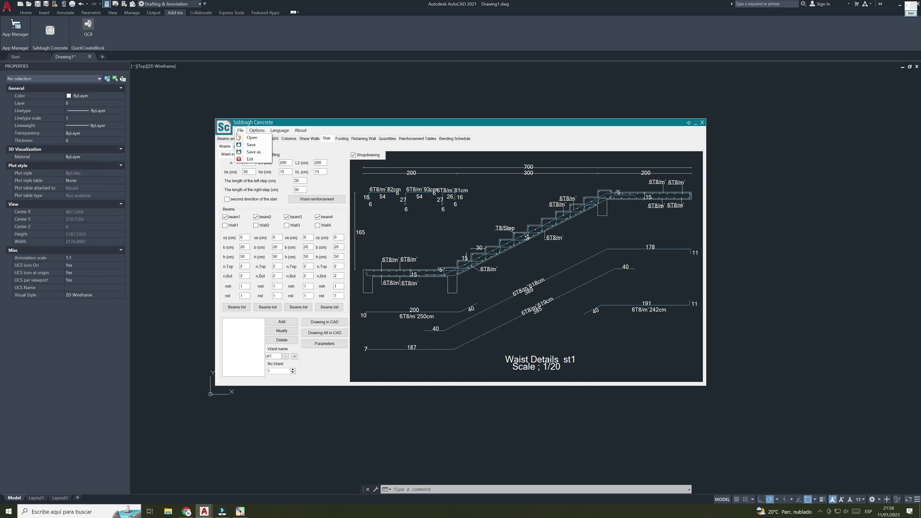
Step: Save the stair project as 'sesion 3 escaleras.sab' in the LISP folder
left_click(251, 145)
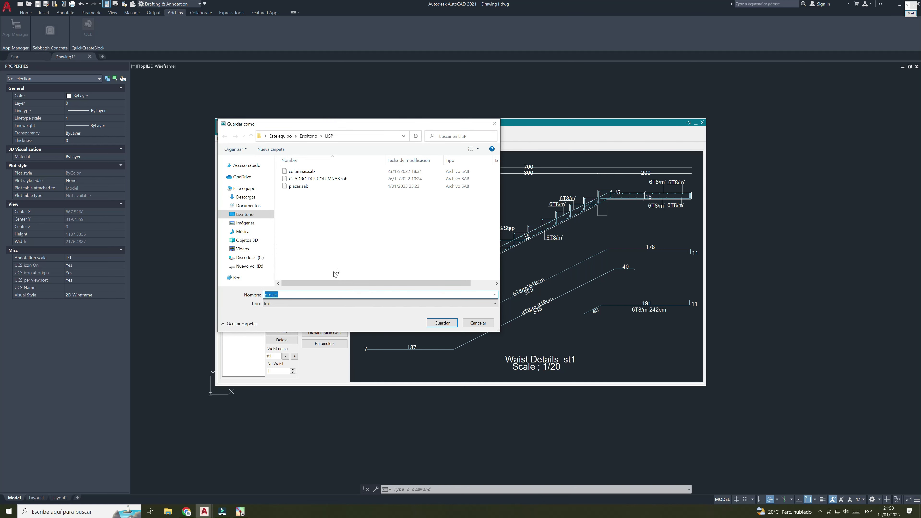
key("End")
double_click(271, 294)
type("scale")
type("ras")
left_click(442, 323)
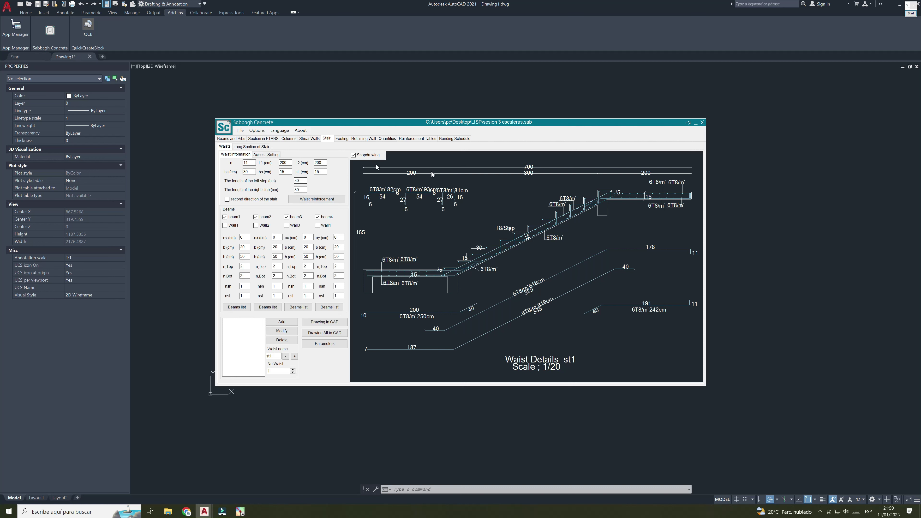
Step: Close Sabbagh Concrete without saving and relaunch it from the Add-ins tab
left_click(703, 122)
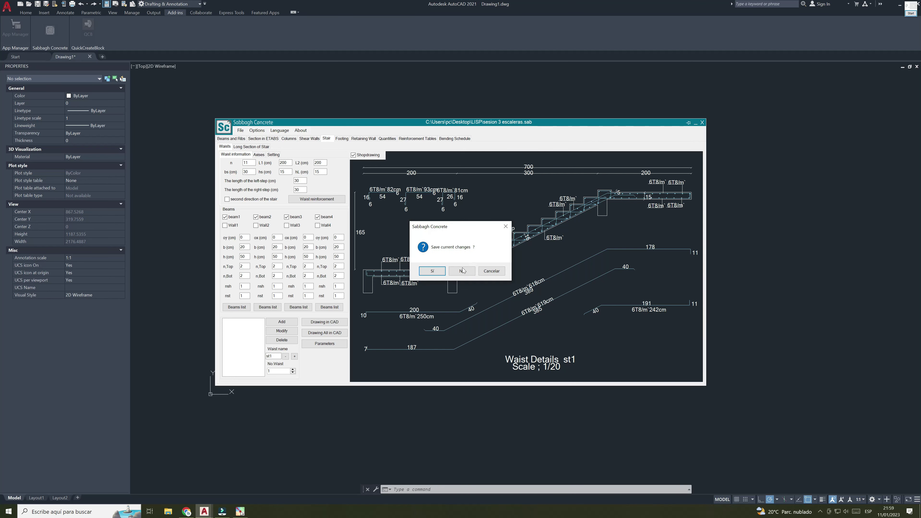
left_click(462, 271)
left_click(50, 31)
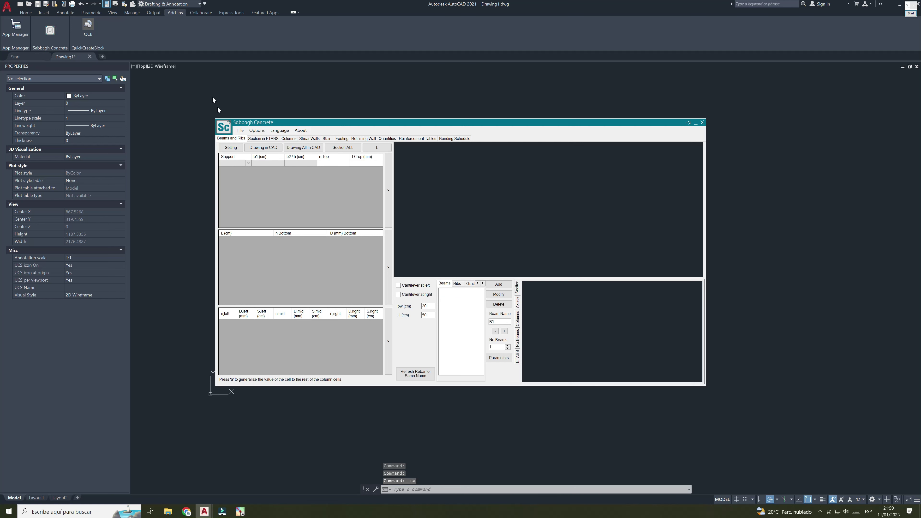
Step: Reopen 'sesion 3 escaleras.sab' and display its Stair design
left_click(243, 130)
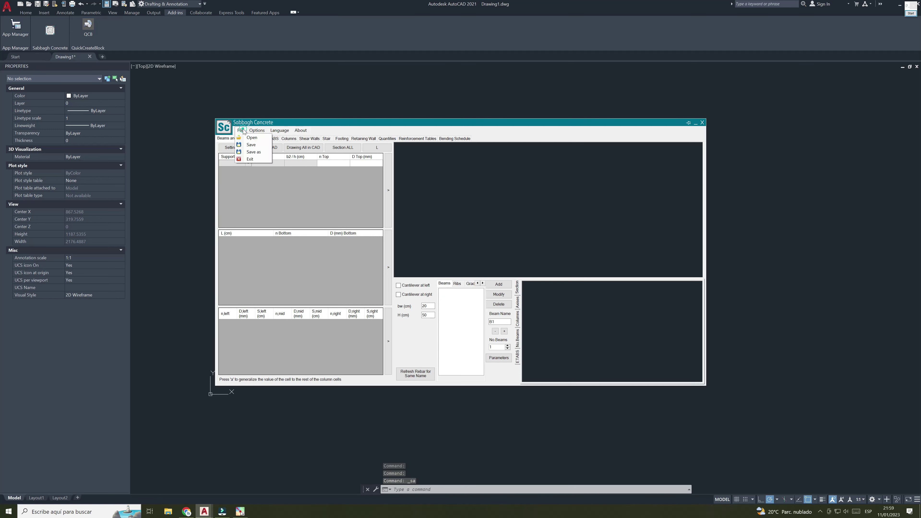
left_click(250, 138)
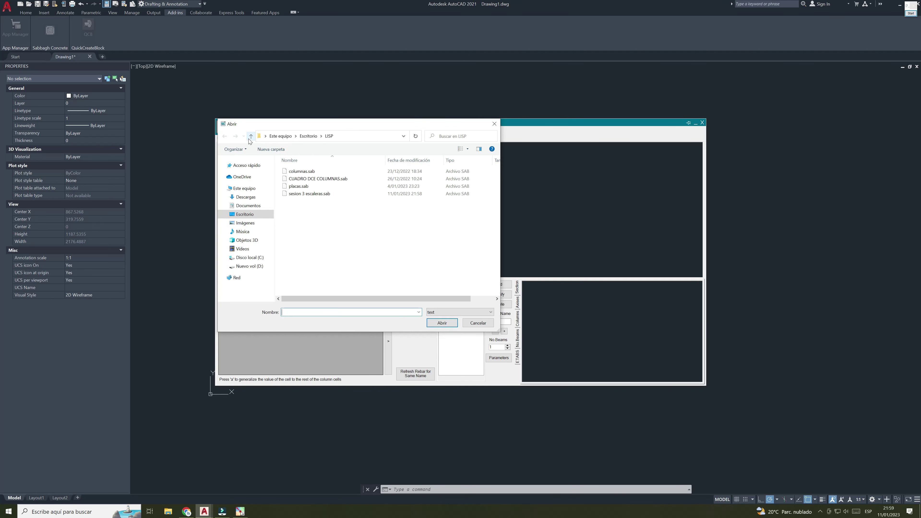
left_click(304, 193)
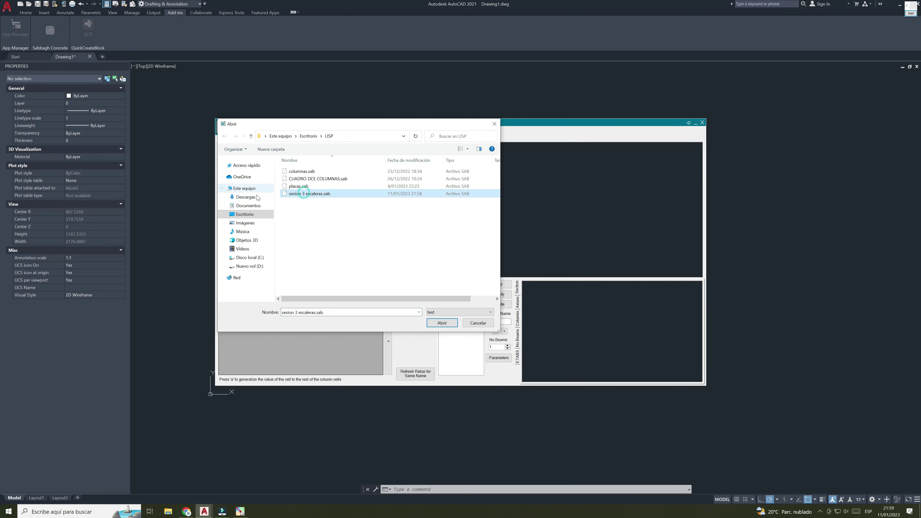
left_click(435, 324)
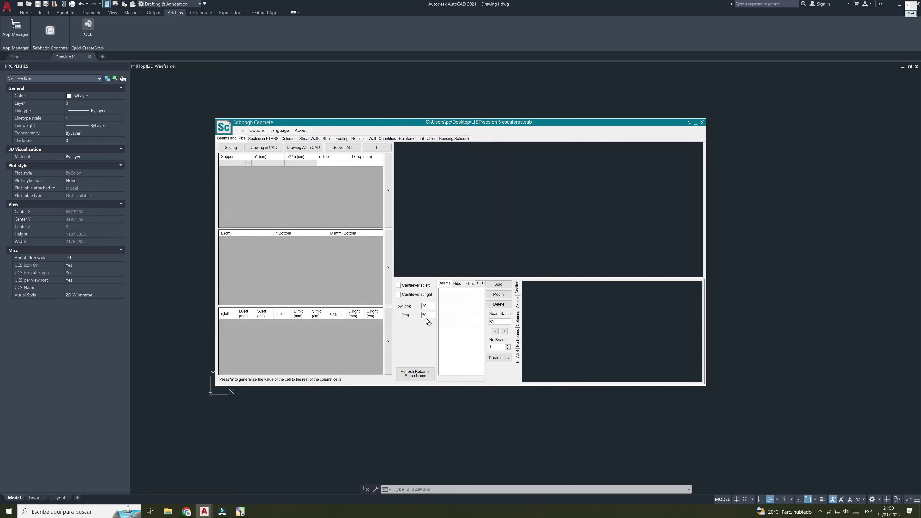
left_click(327, 138)
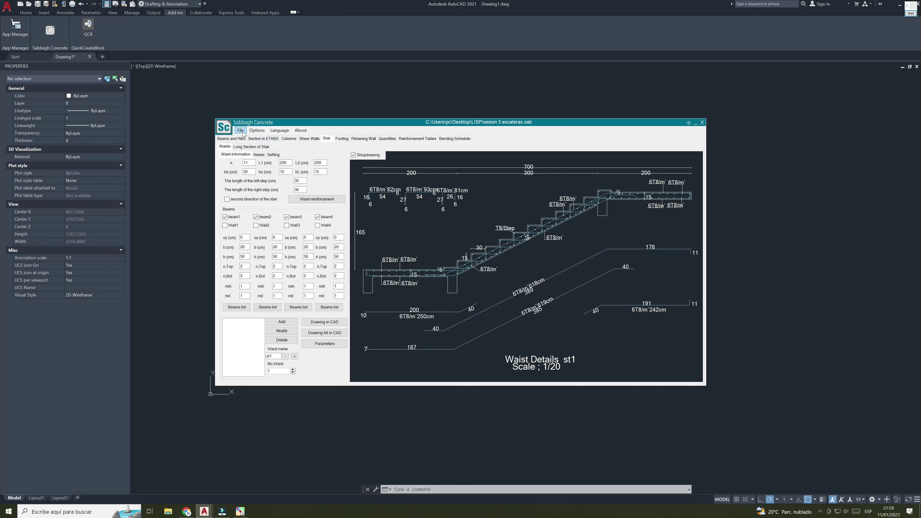
Step: Set the DIM writing colour in Sabbagh's AutoCAD Layers options from red to cyan
left_click(258, 132)
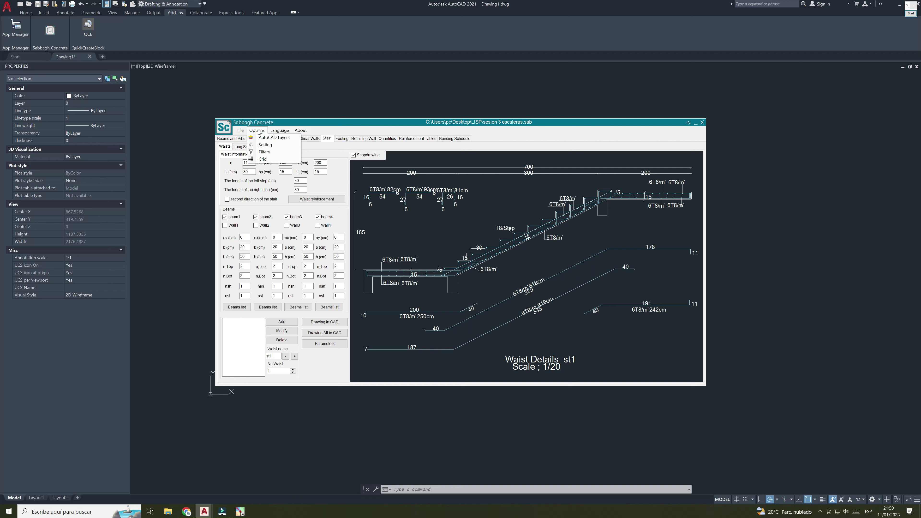
left_click(276, 140)
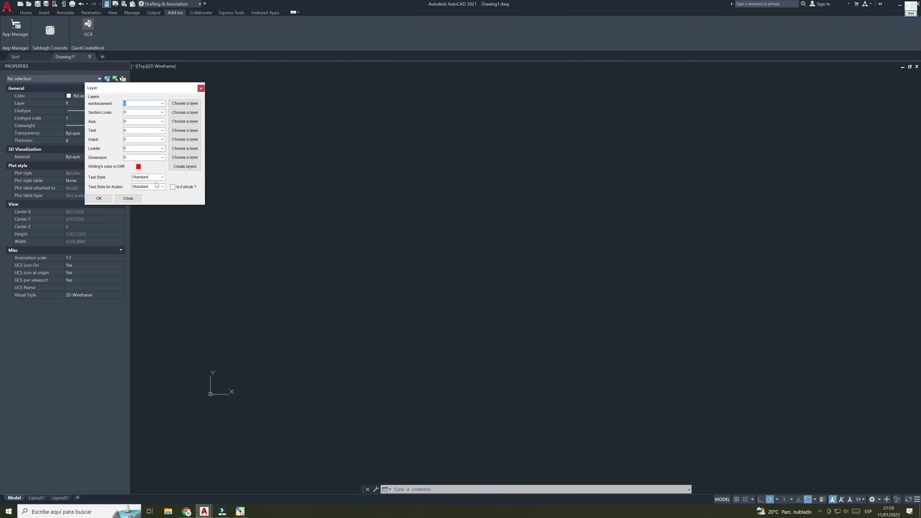
left_click(138, 167)
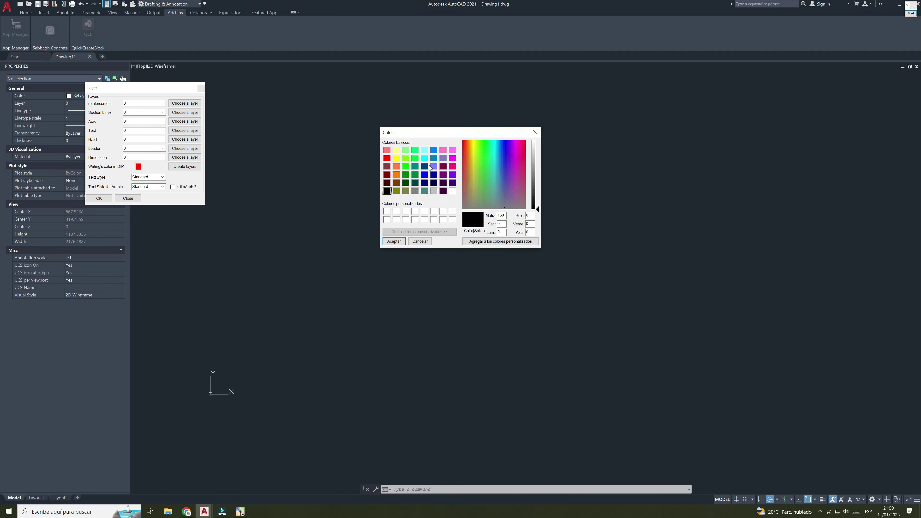
left_click(424, 158)
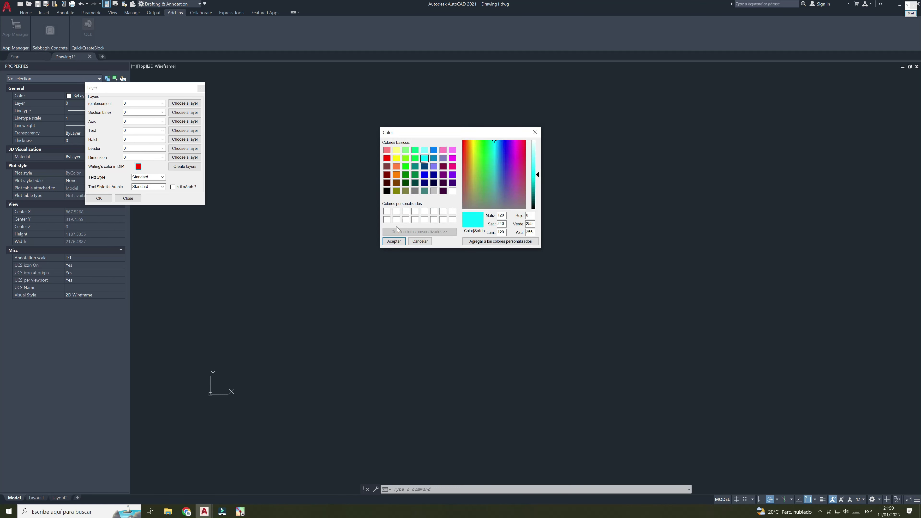
left_click(393, 242)
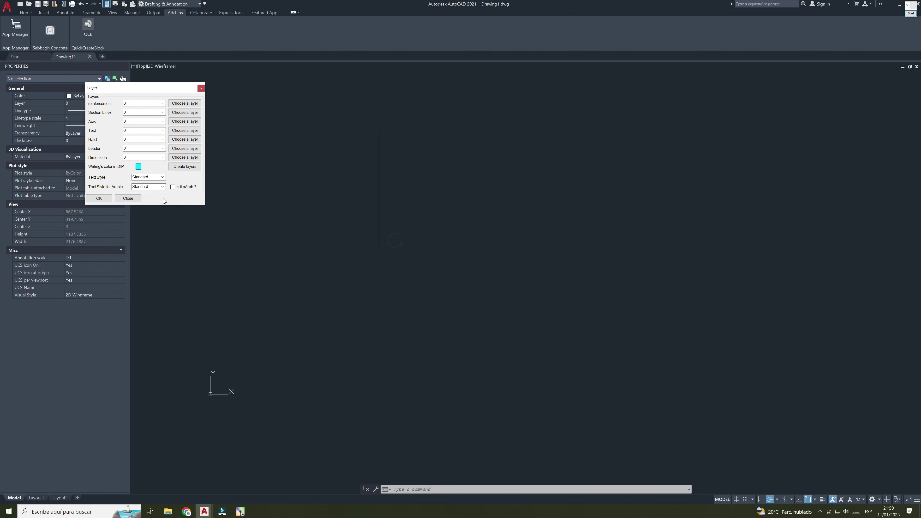
left_click(97, 199)
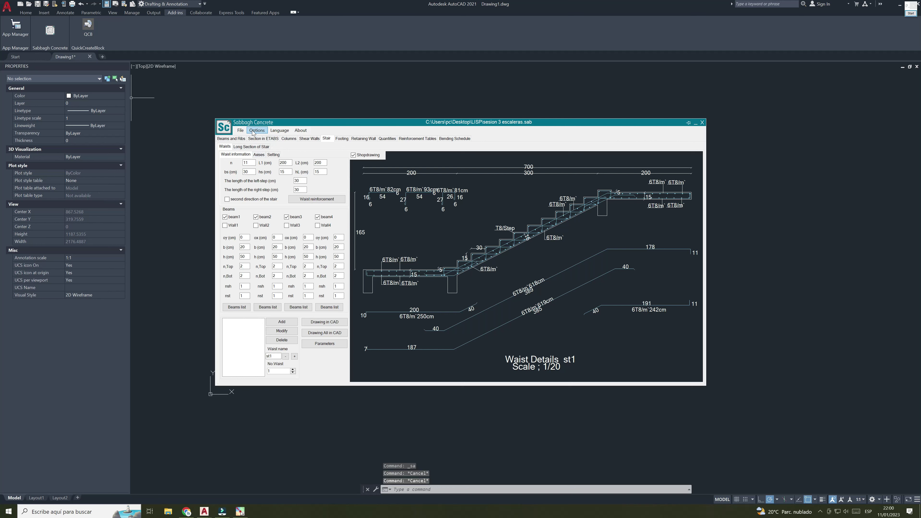
Step: Open Sabbagh Concrete Settings and review the General tab's CAD, dimension and shop-drawing unit choices
left_click(256, 131)
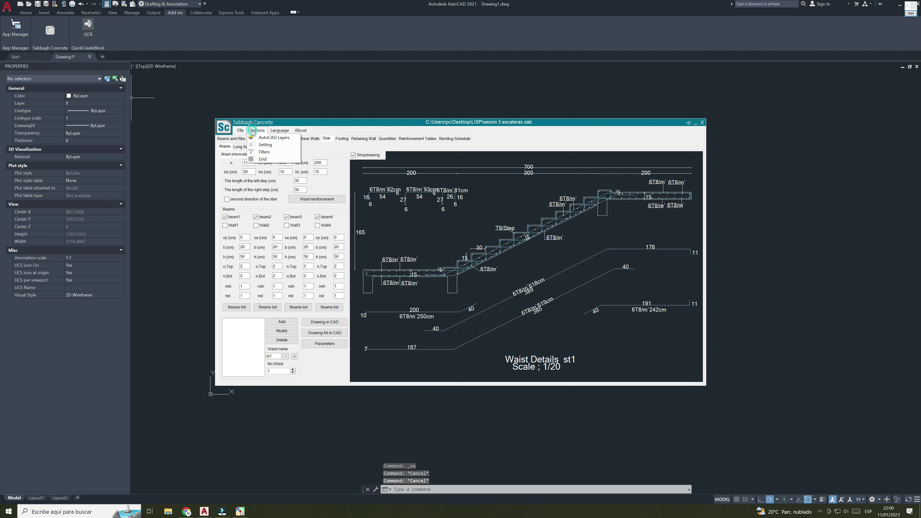
left_click(258, 145)
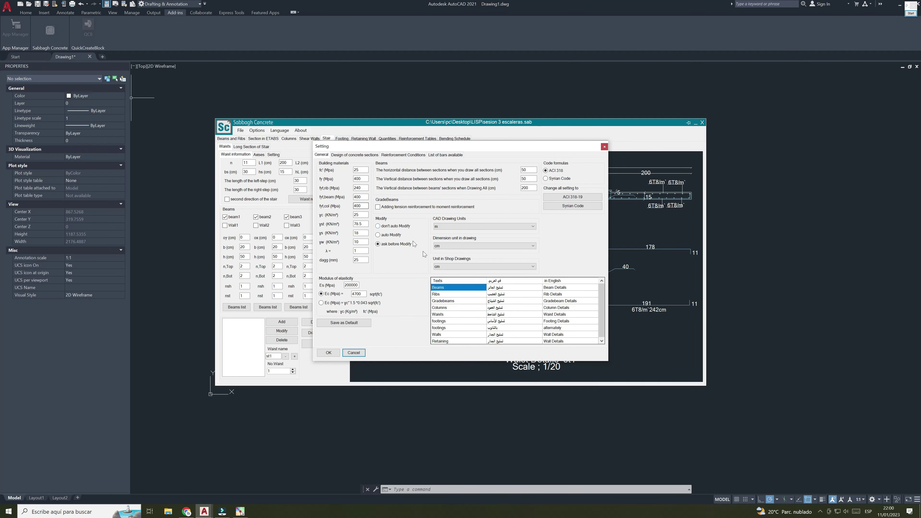
left_click(477, 224)
left_click(459, 247)
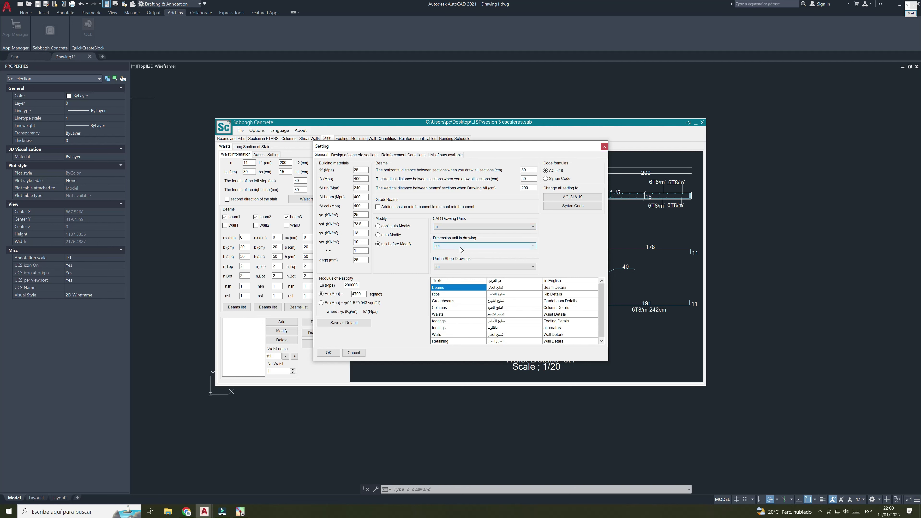
left_click(460, 247)
left_click(453, 264)
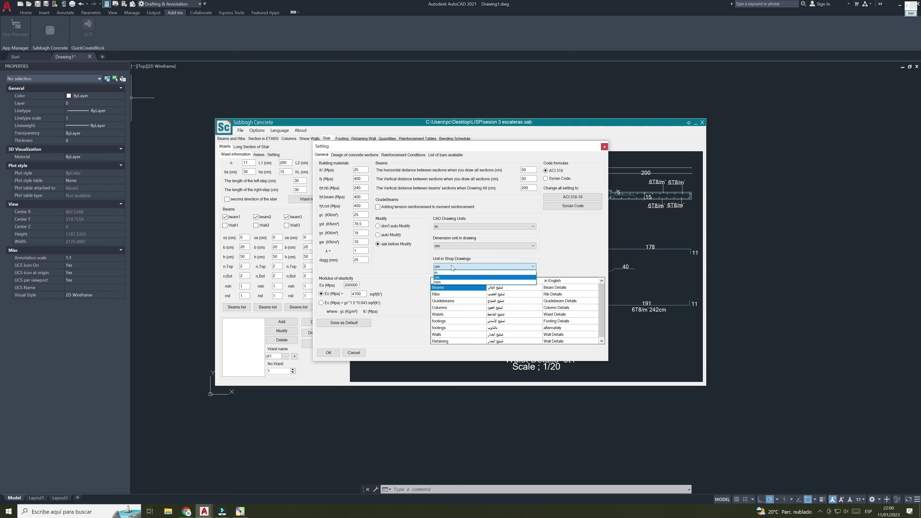
left_click(449, 267)
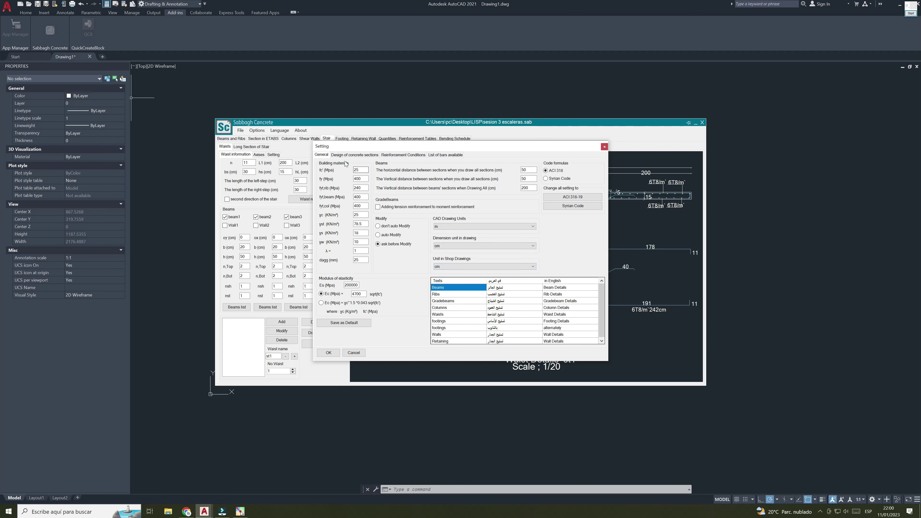
Step: Browse the concrete section, reinforcement, bar list and SMRF tabs, close unchanged, then minimize both windows
left_click(354, 154)
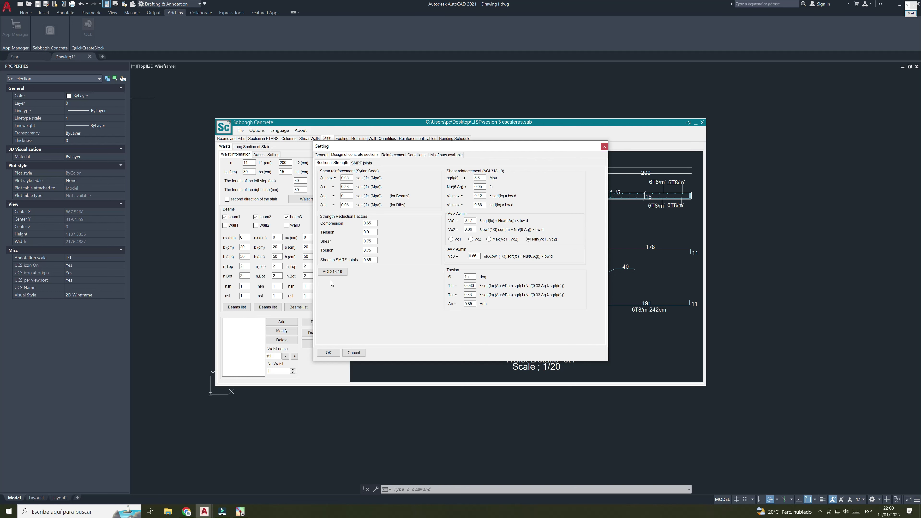
left_click(392, 156)
left_click(430, 155)
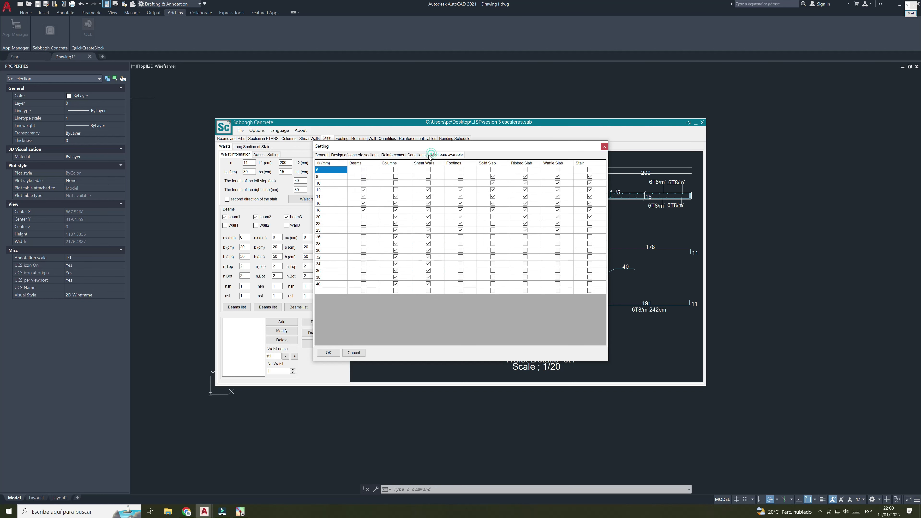
left_click(324, 155)
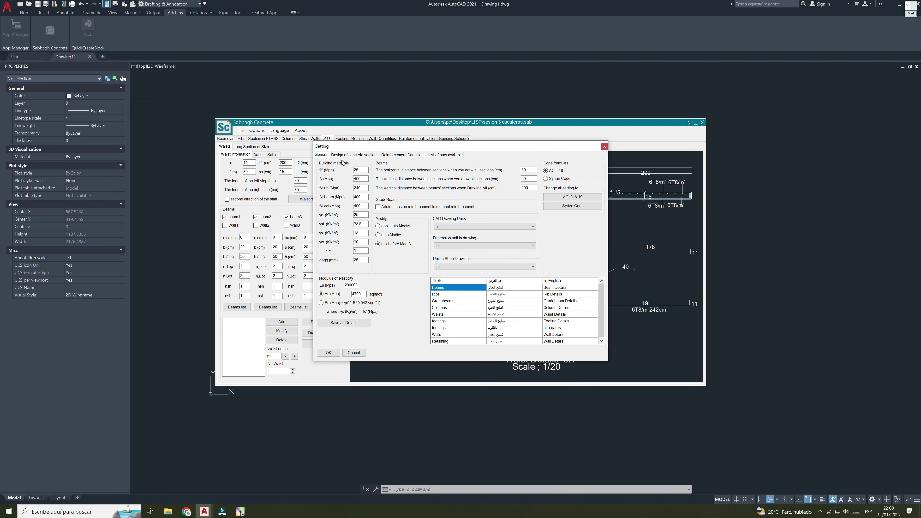
left_click(391, 156)
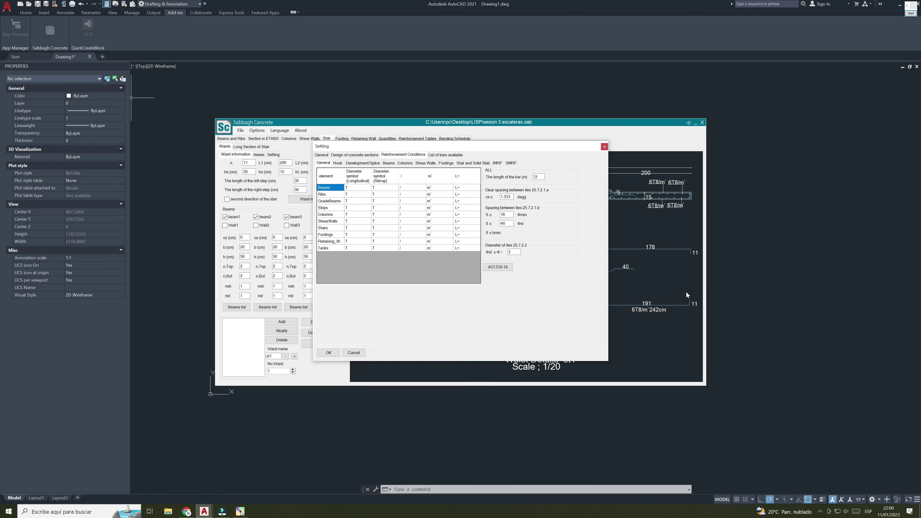
left_click(508, 164)
left_click(604, 147)
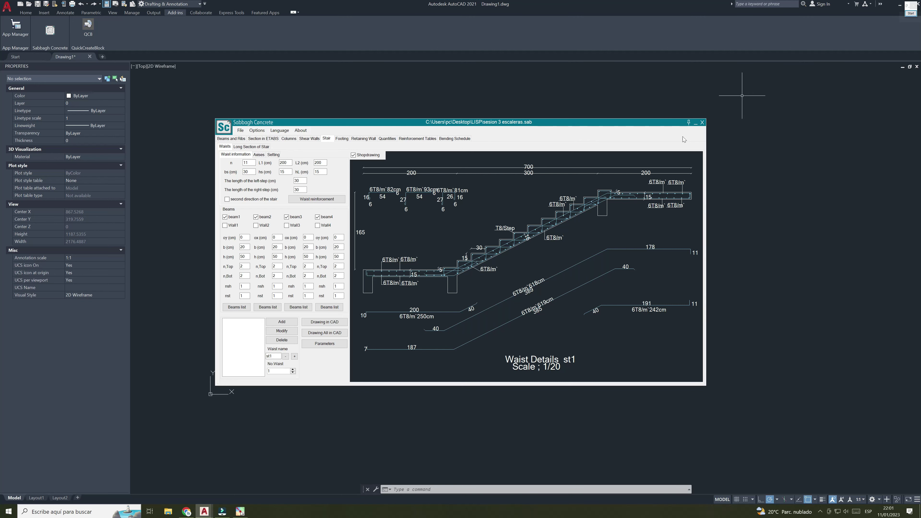
left_click(900, 4)
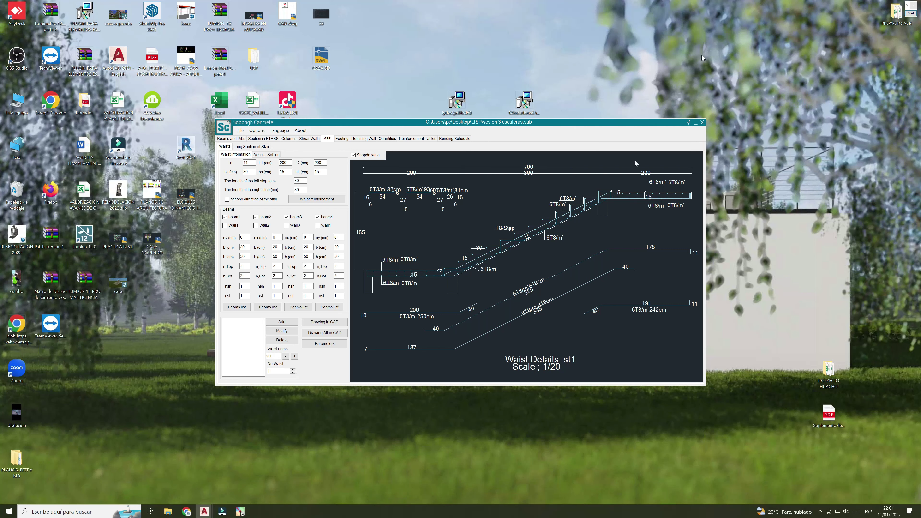
mouse_move(204, 511)
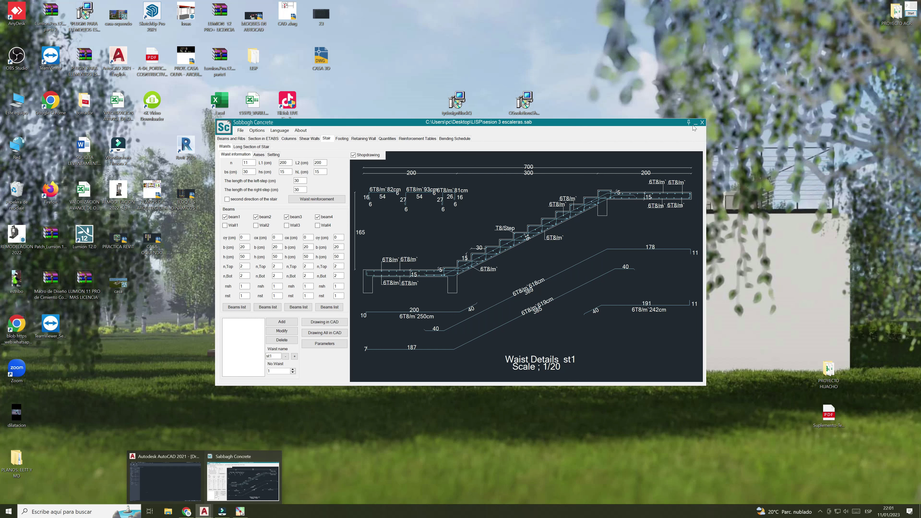
left_click(696, 123)
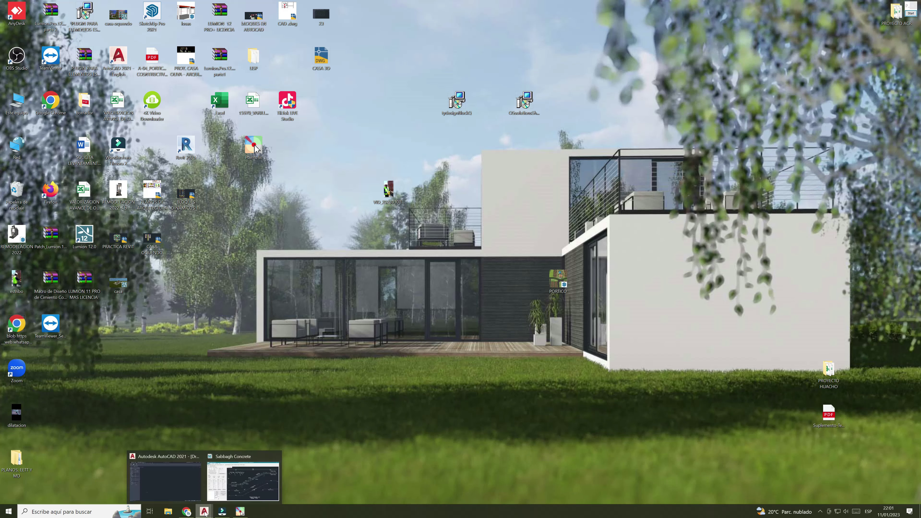
Step: Restore the Sabbagh Concrete stair window and bring AutoCAD back behind it
left_click(229, 486)
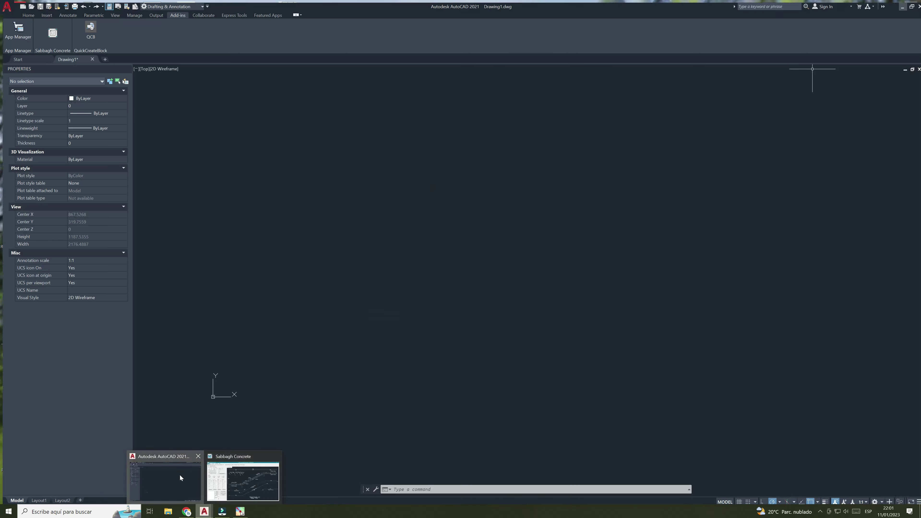
left_click(180, 477)
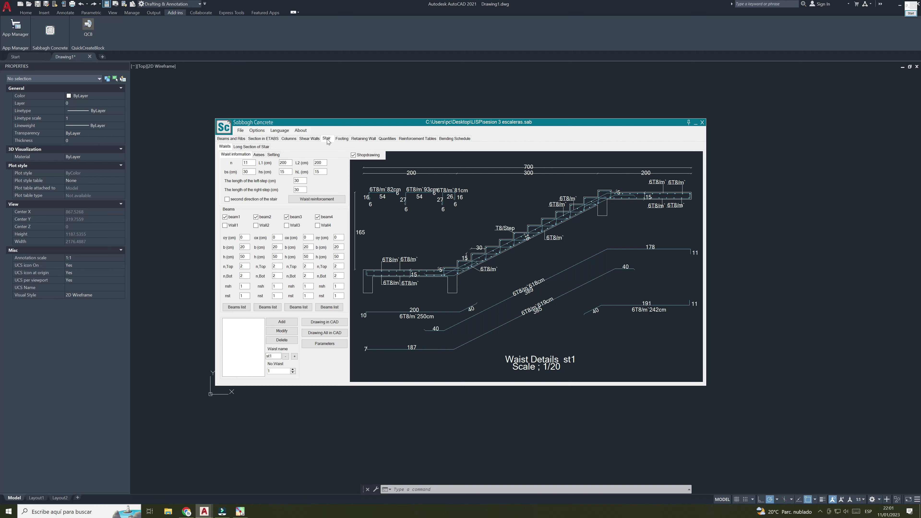
left_click(820, 511)
right_click(806, 482)
left_click(837, 493)
left_click(245, 163)
left_click(911, 13)
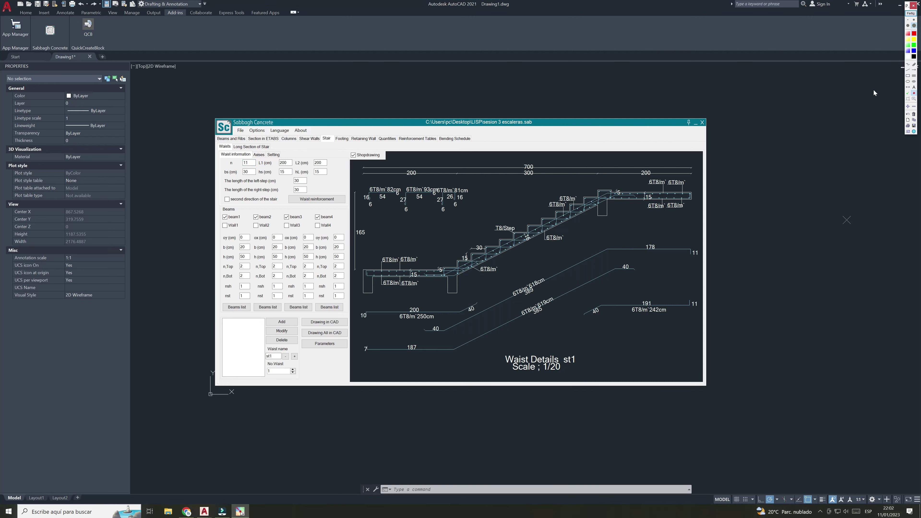
left_click(909, 76)
left_click(225, 162)
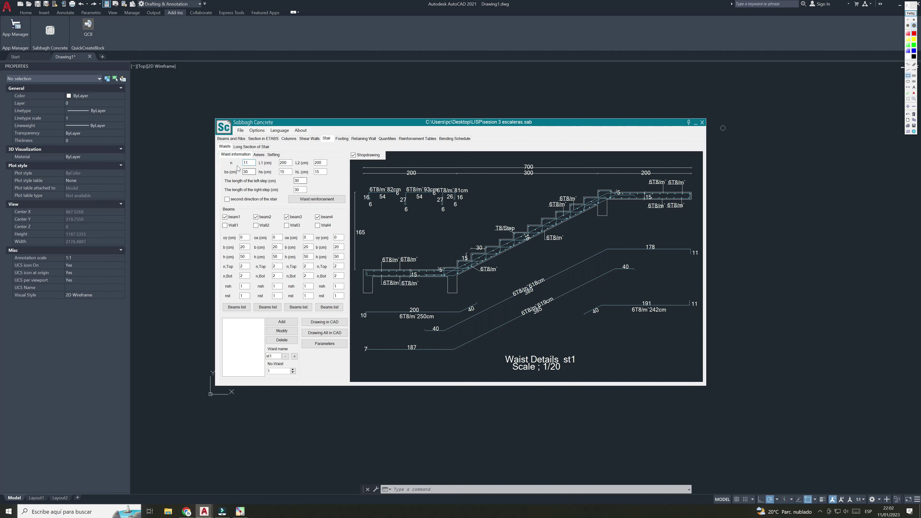
left_click(223, 161)
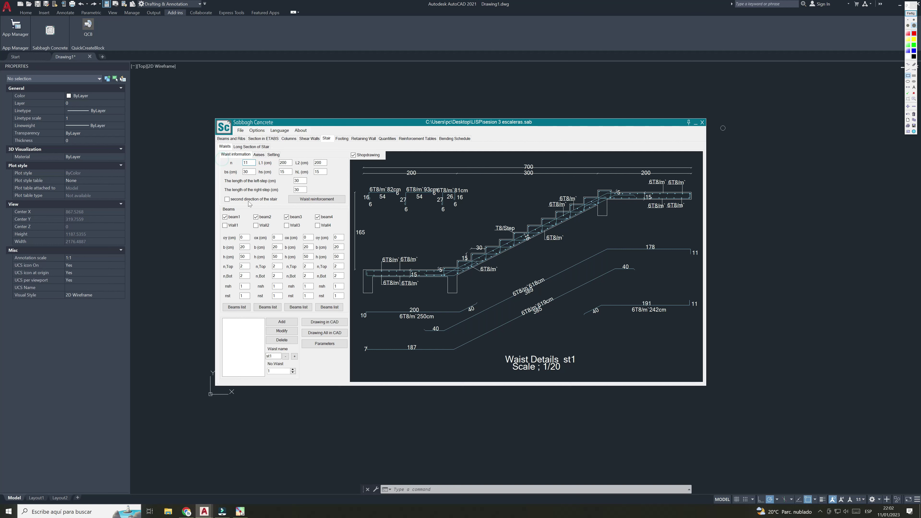
left_click(908, 77)
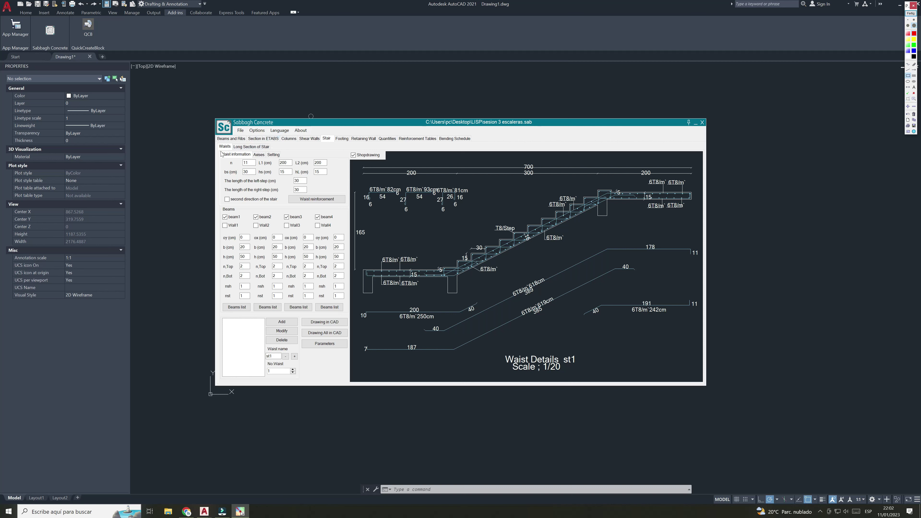
left_click(688, 123)
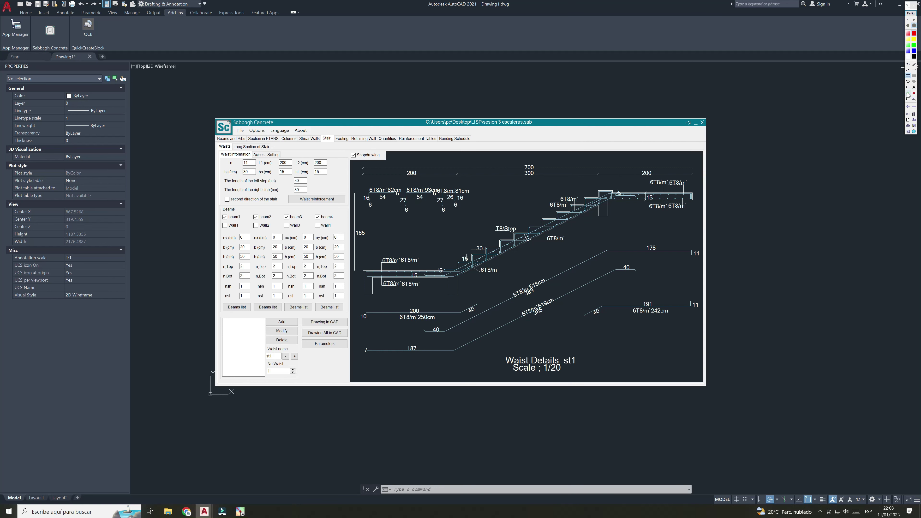
left_click(295, 176)
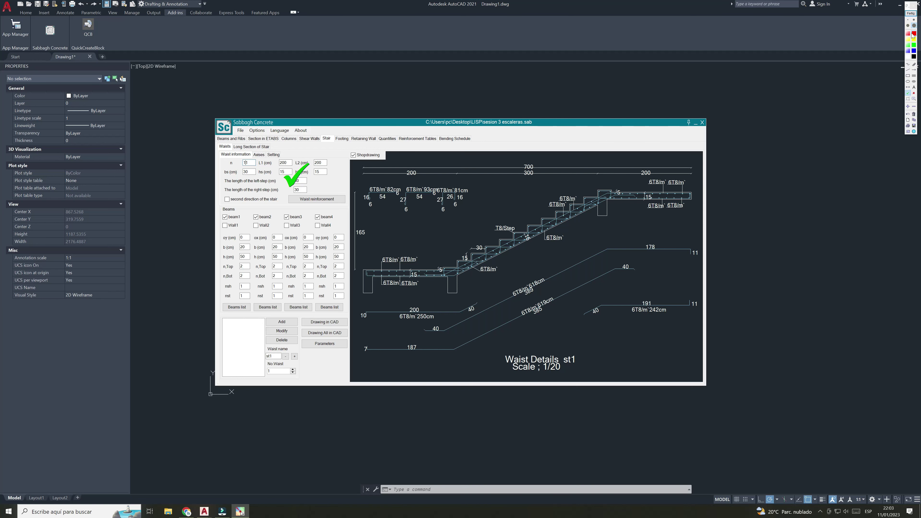
left_click(910, 14)
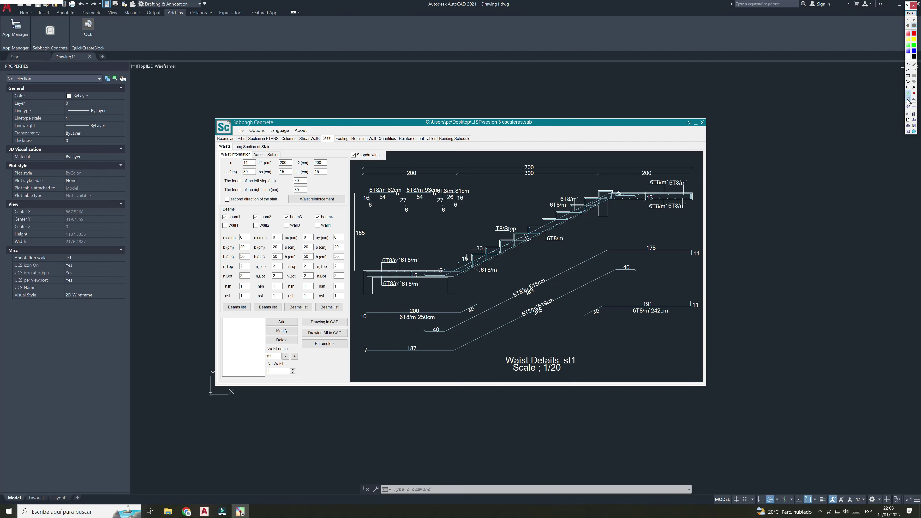
left_click(911, 14)
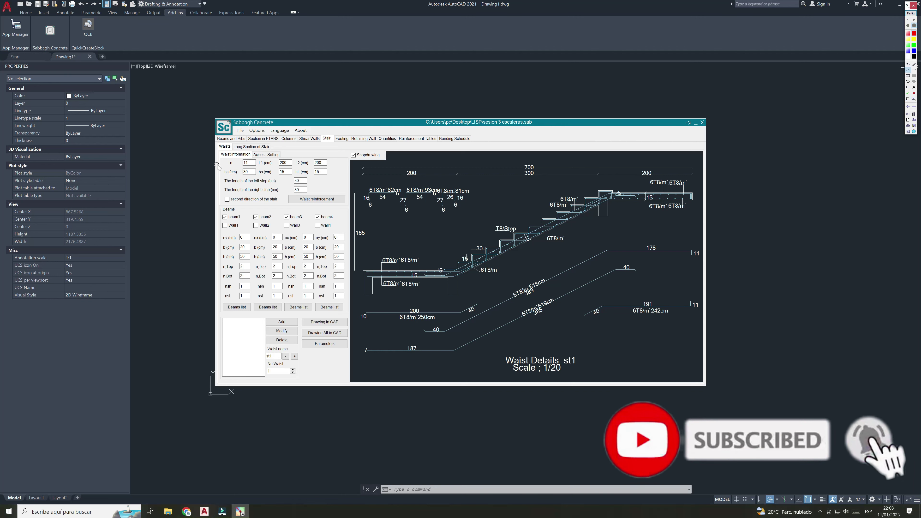
left_click_drag(223, 159, 225, 245)
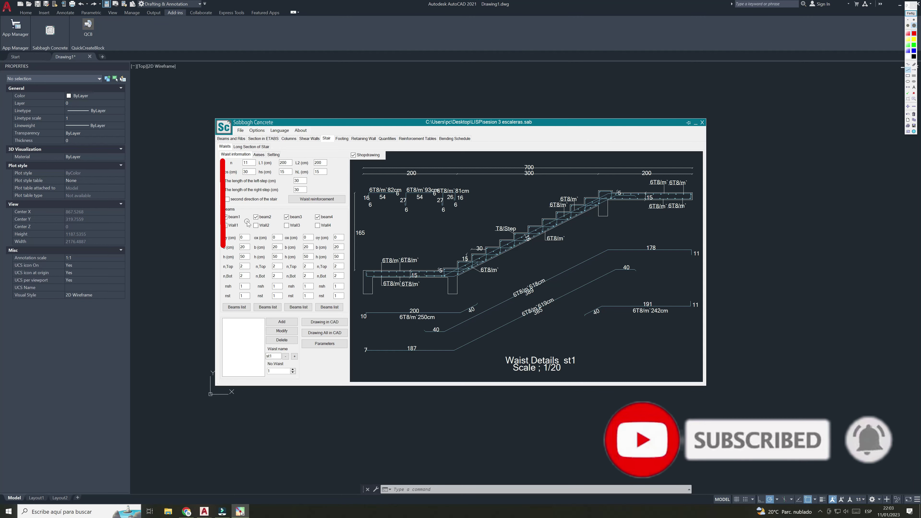
key("ctrl+1")
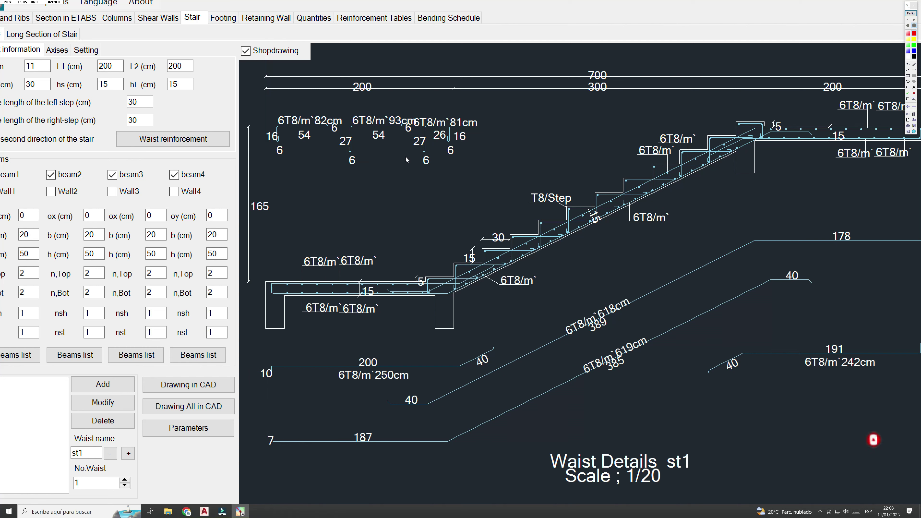
left_click(910, 14)
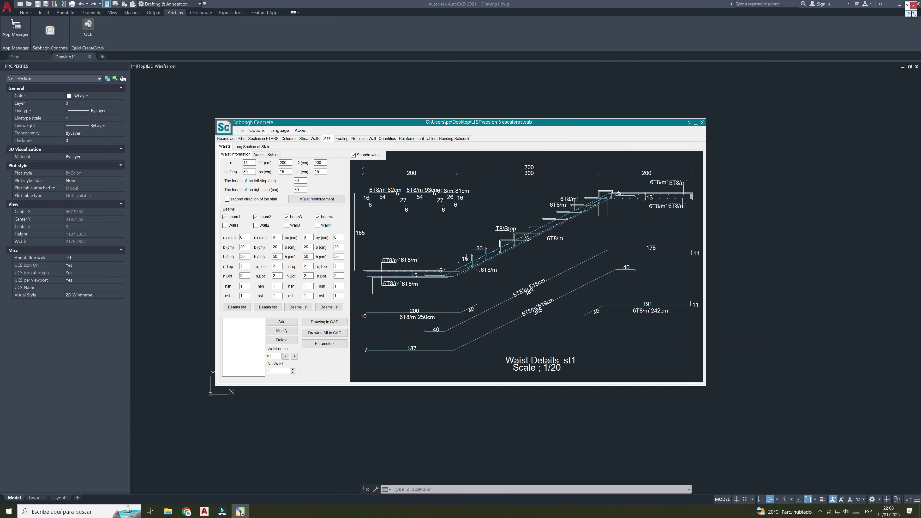
left_click(910, 14)
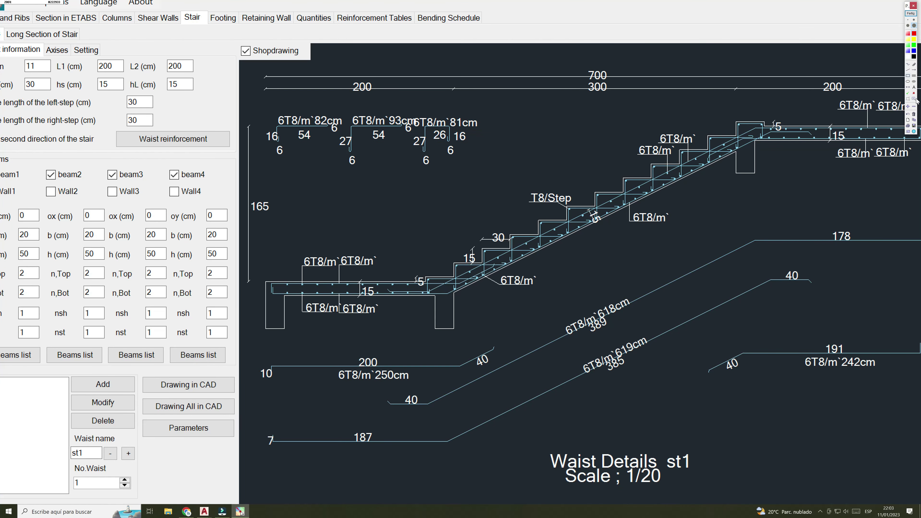
left_click(911, 15)
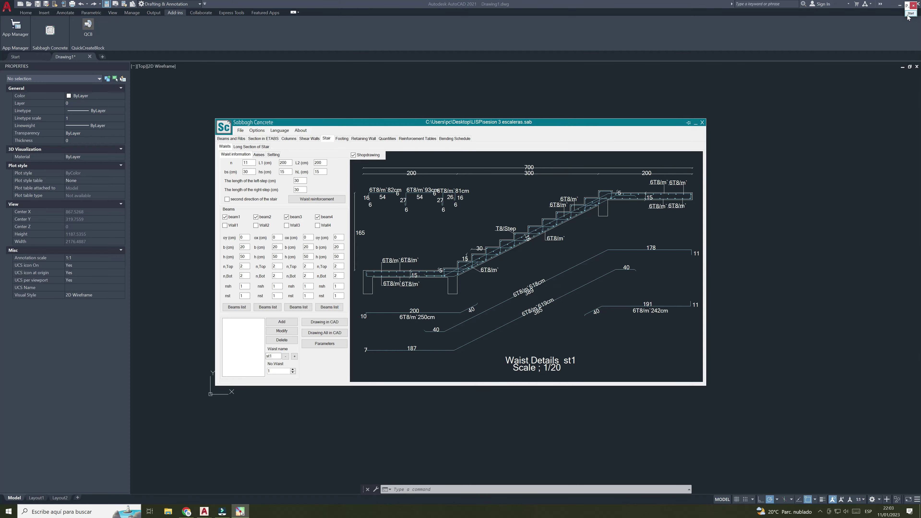
left_click(911, 13)
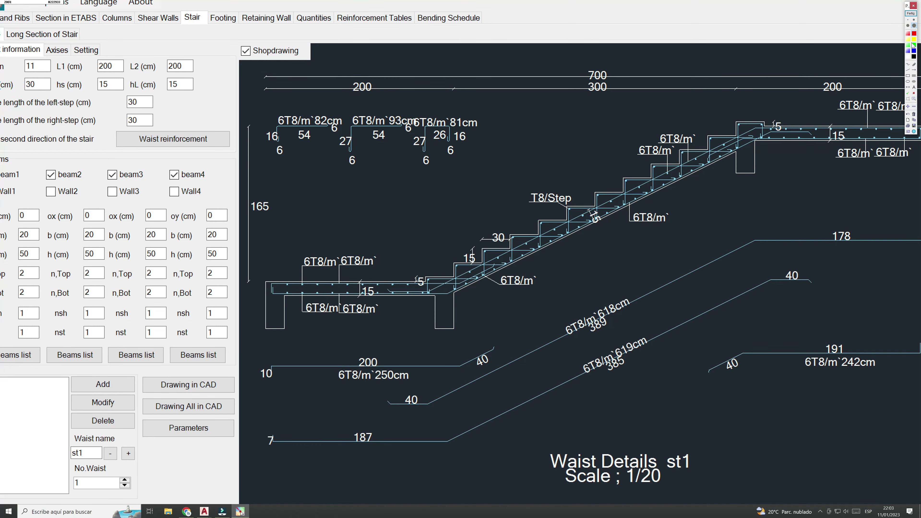
key("Escape")
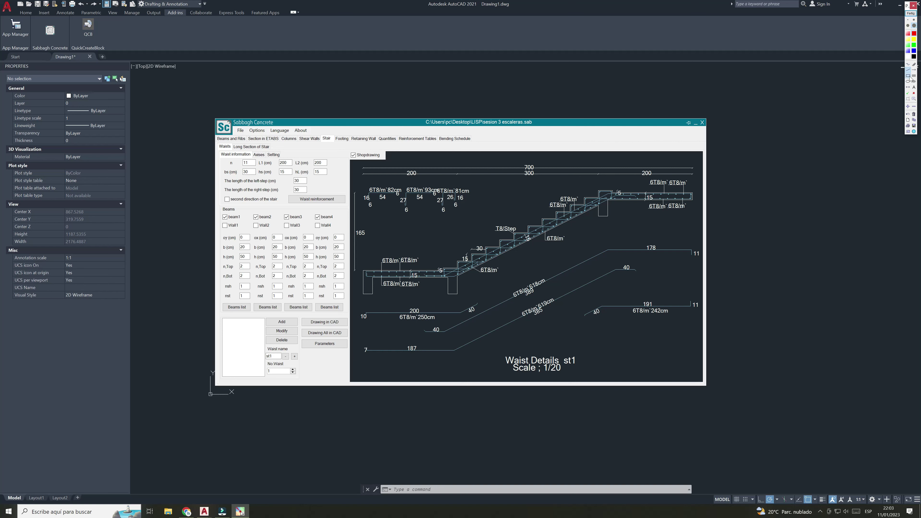
left_click_drag(269, 147, 308, 332)
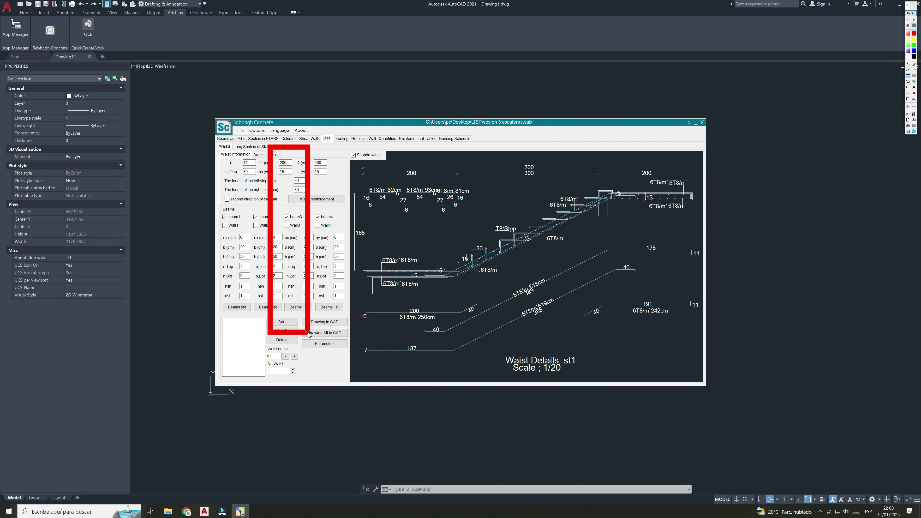
left_click(911, 13)
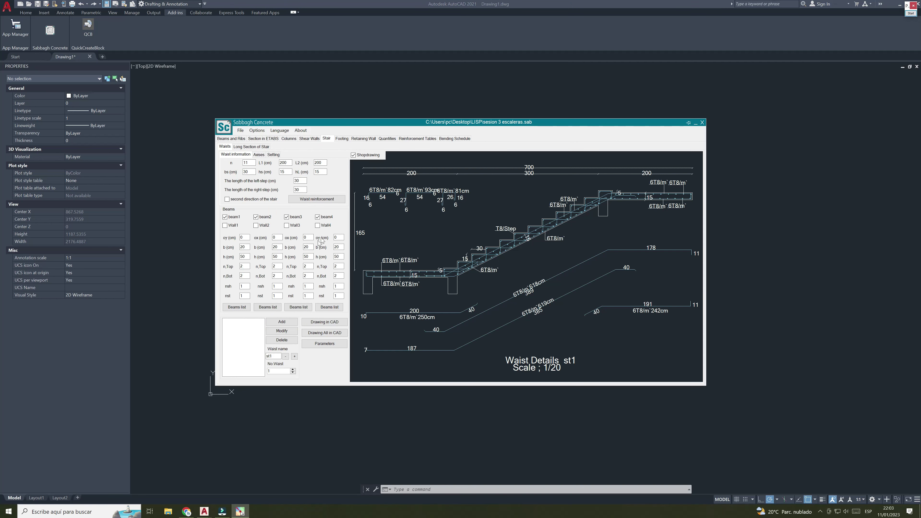
left_click(326, 141)
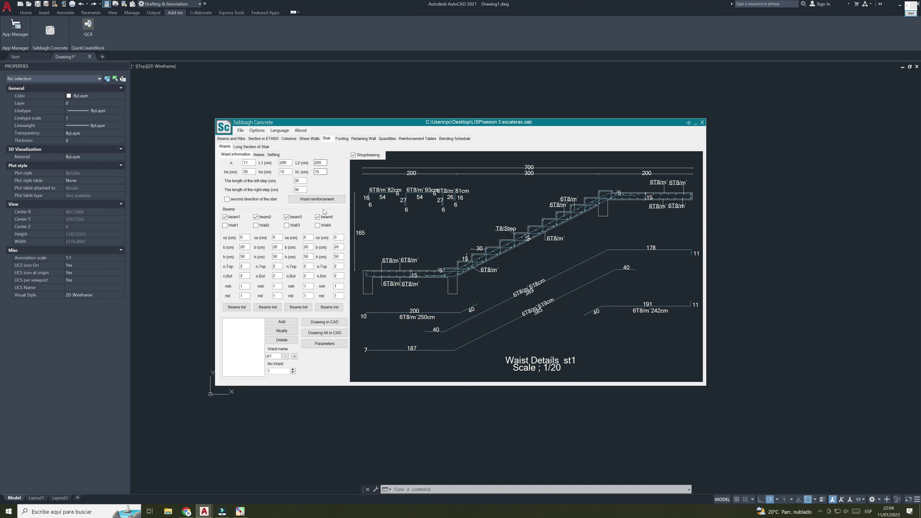
left_click(911, 13)
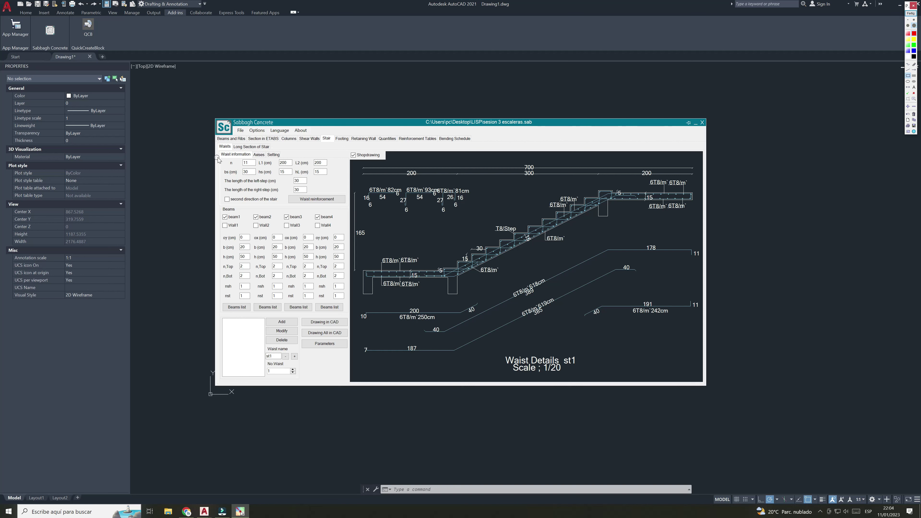
left_click_drag(219, 158, 350, 383)
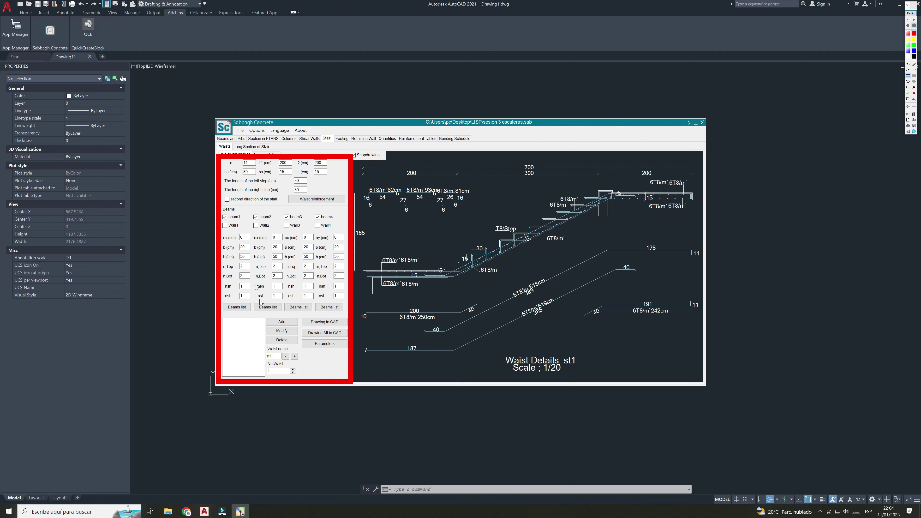
left_click(914, 46)
left_click_drag(362, 161, 702, 378)
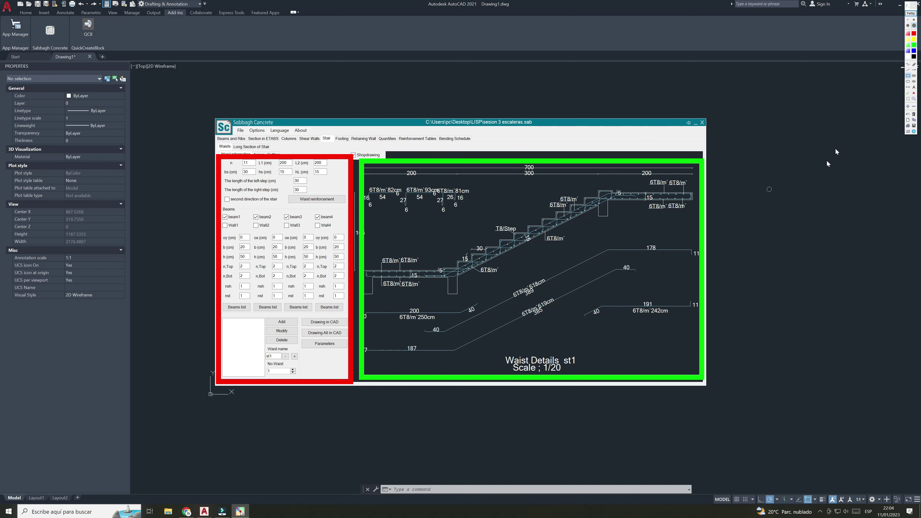
Step: Leave the 700 length as is and change steps n from 11 to 15, giving 820 × 225
left_click(913, 15)
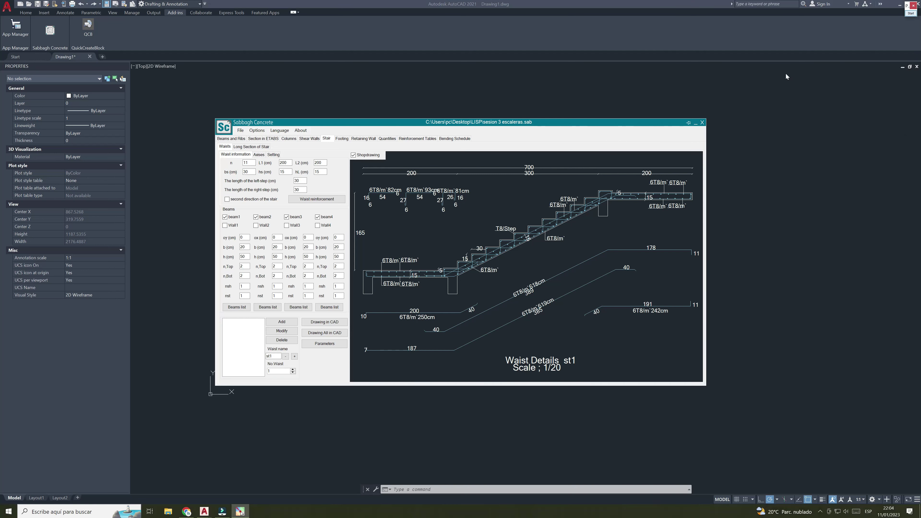
double_click(529, 168)
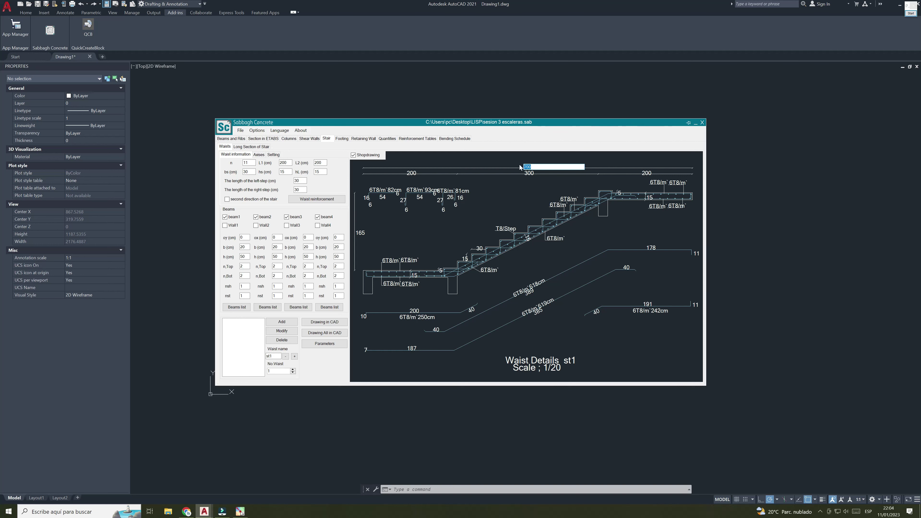
left_click(511, 194)
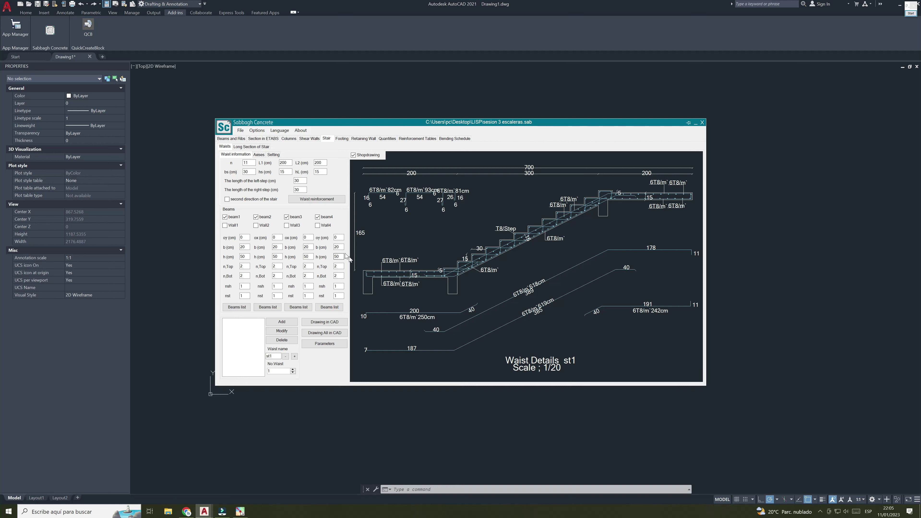
left_click(250, 163)
left_click_drag(254, 163, 242, 165)
key("BackSpace")
type("5")
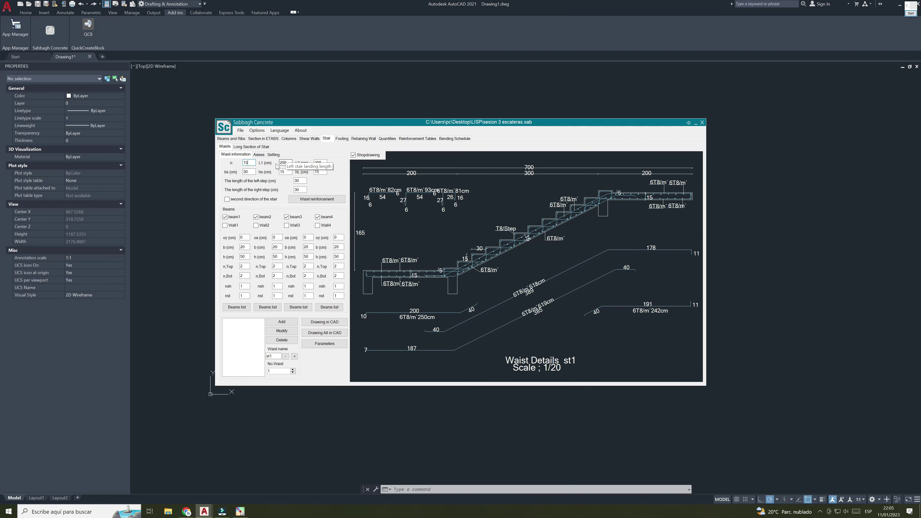
left_click(285, 162)
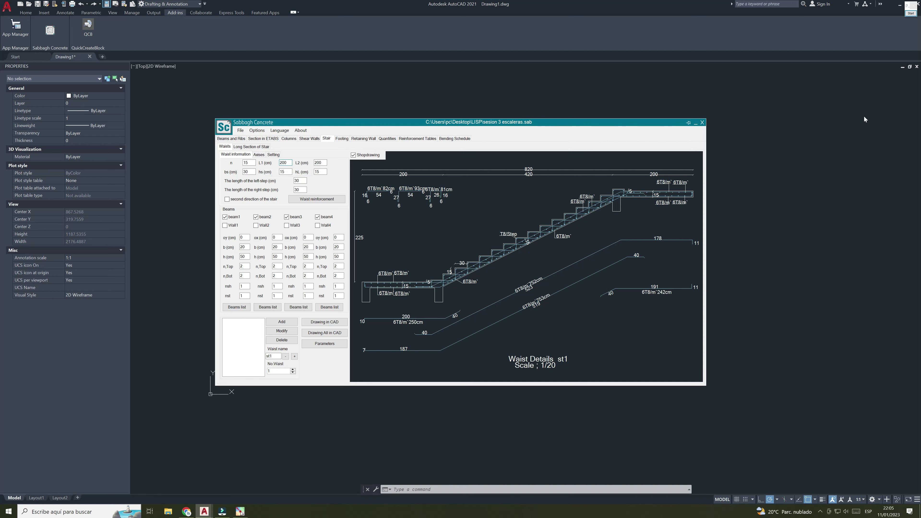
left_click(911, 13)
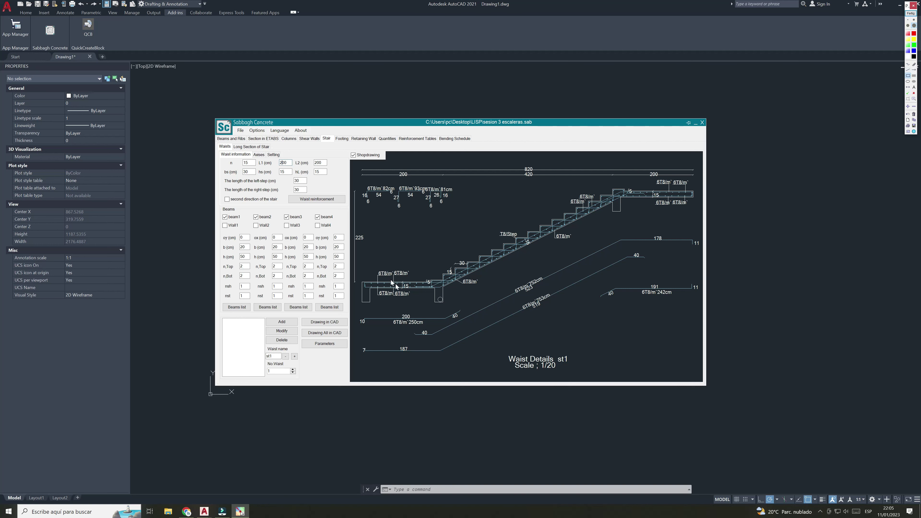
mouse_move(357, 254)
left_mouse_down()
mouse_move(363, 273)
mouse_move(444, 338)
left_mouse_up()
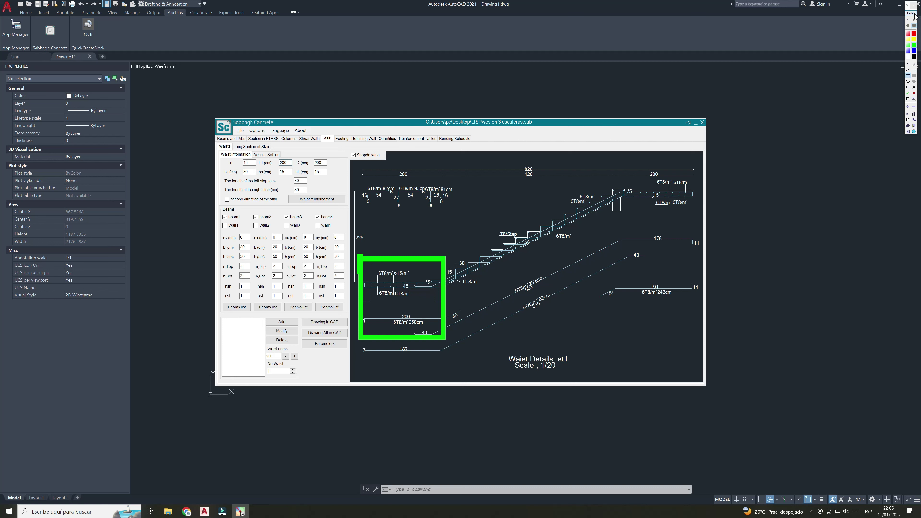
left_click(915, 33)
left_click(610, 177)
left_click_drag(608, 172, 706, 237)
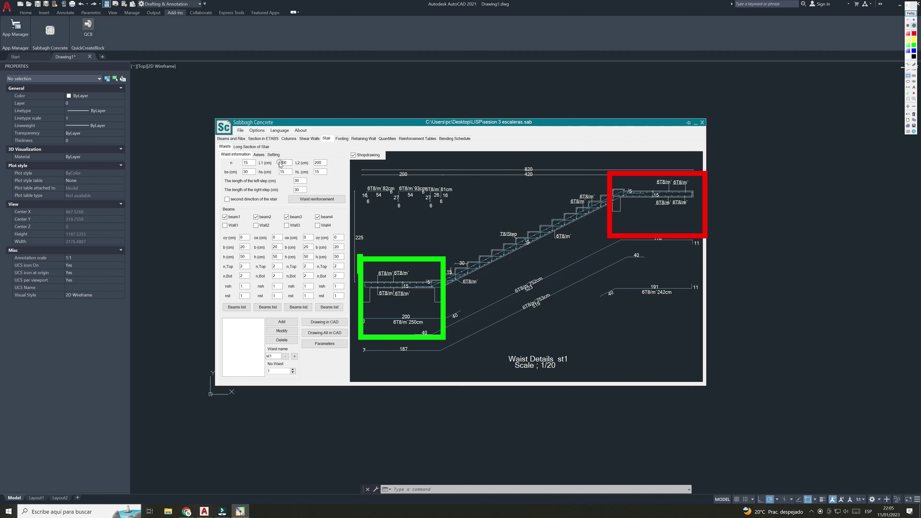
mouse_move(272, 153)
left_mouse_down()
mouse_move(298, 173)
mouse_move(341, 169)
left_mouse_up()
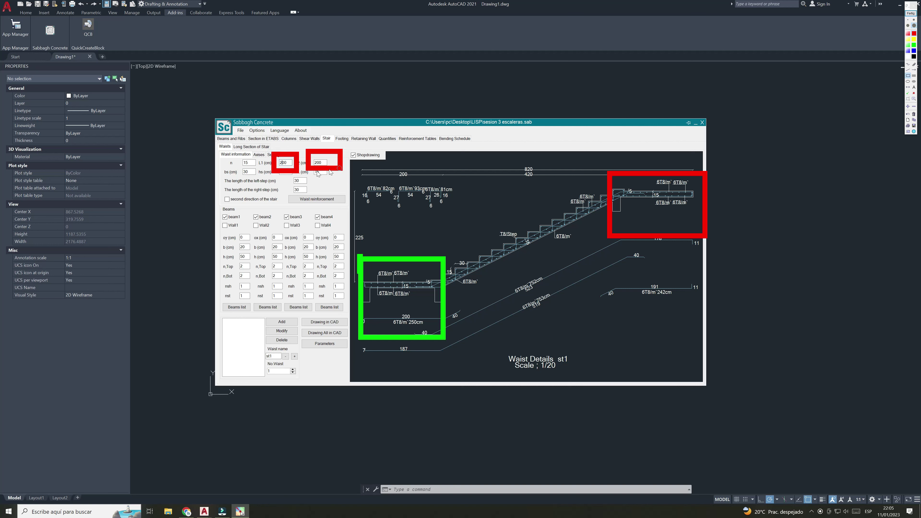
left_click(911, 13)
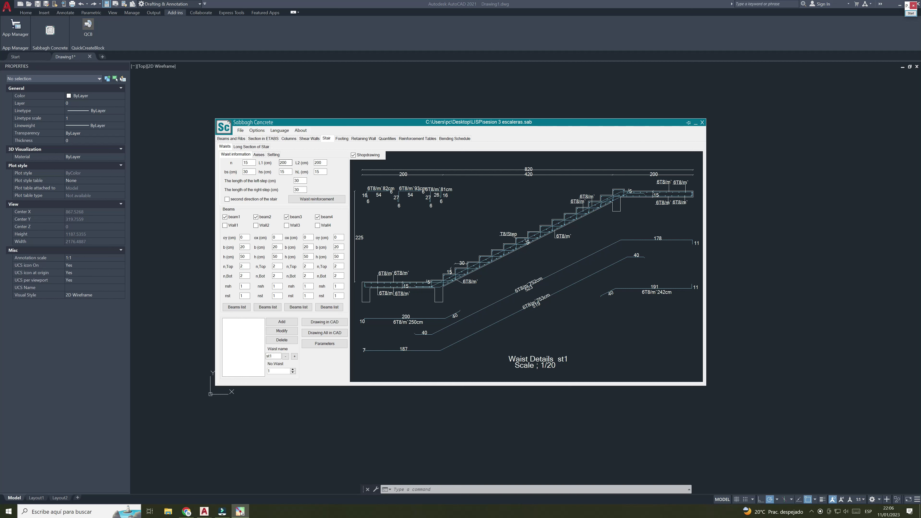
Step: Set the left and right landing lengths to 100 cm each
left_click(285, 163)
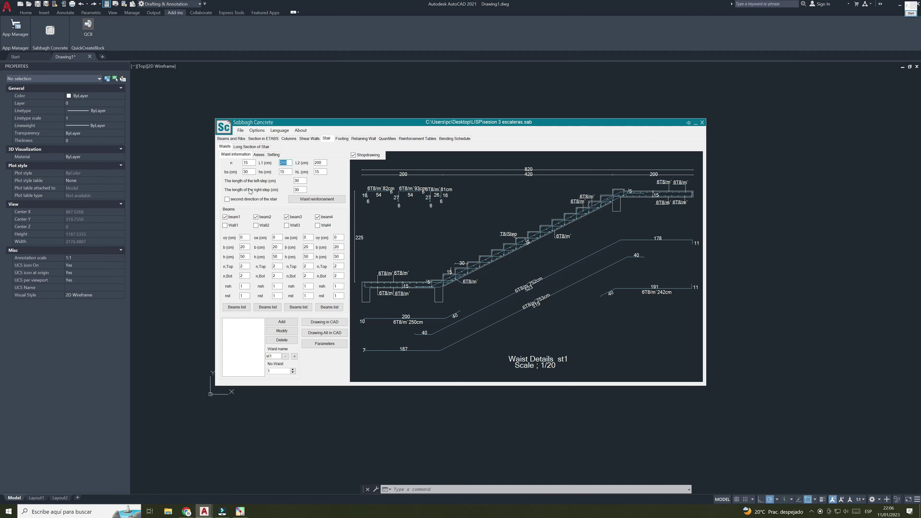
type("1")
key("Tab")
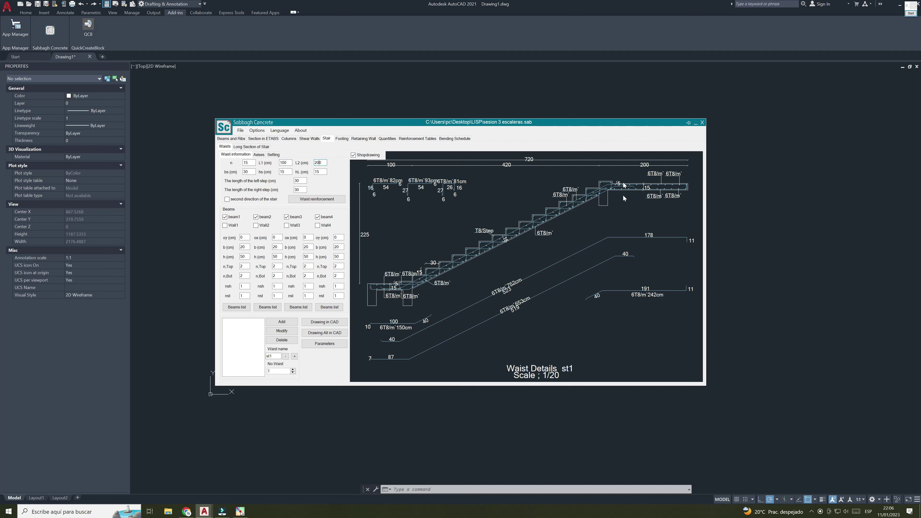
double_click(323, 163)
type("100")
left_click(283, 172)
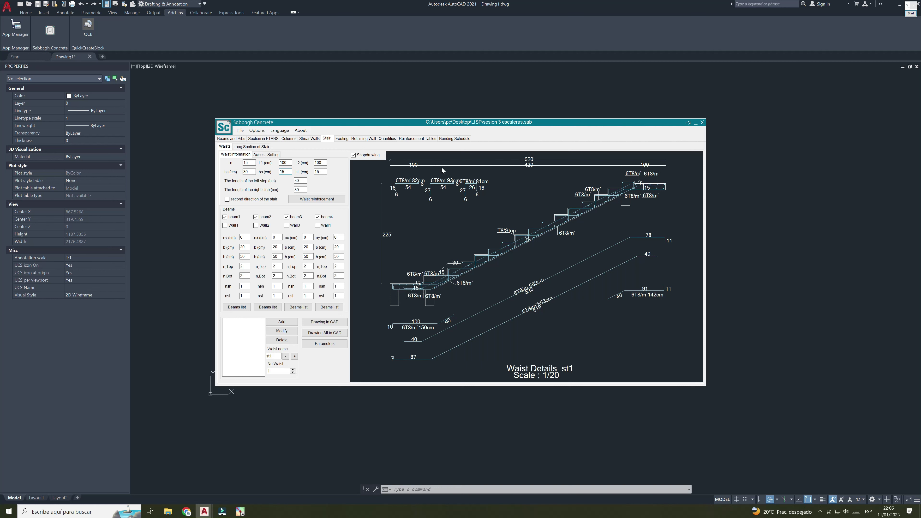
Step: Change the left landing dimension in the preview to 150, then restore it to 100 cm
double_click(412, 164)
type("150")
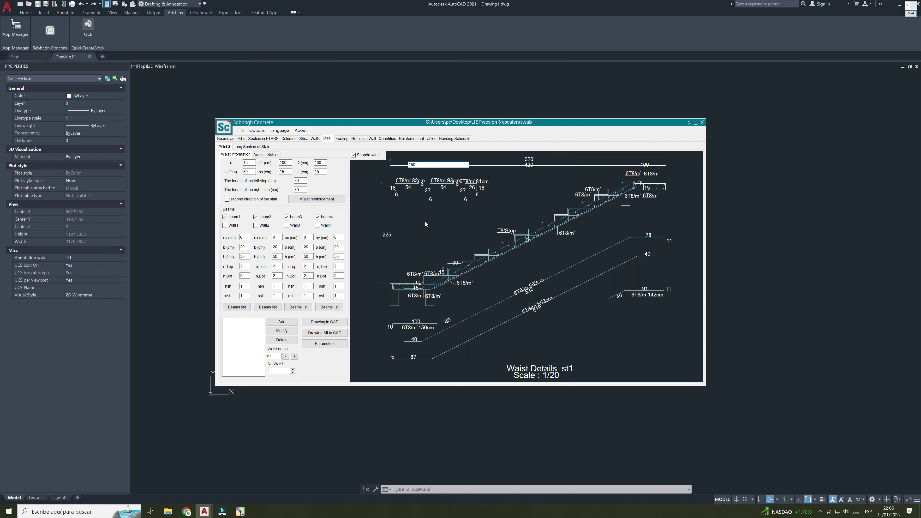
key("Return")
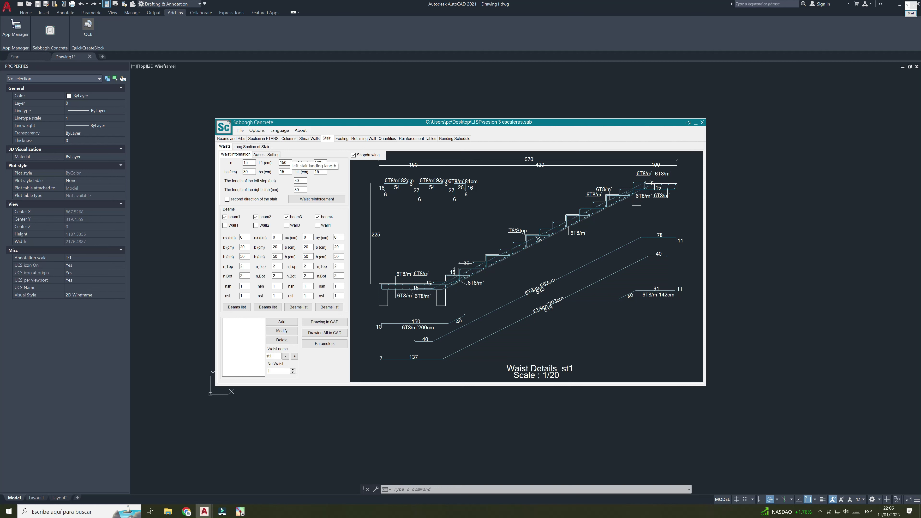
double_click(413, 164)
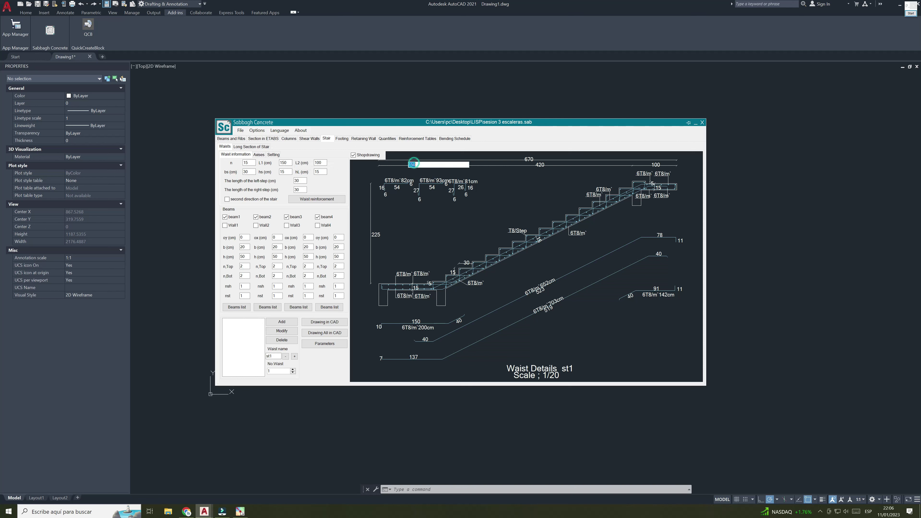
type("10")
left_click(444, 216)
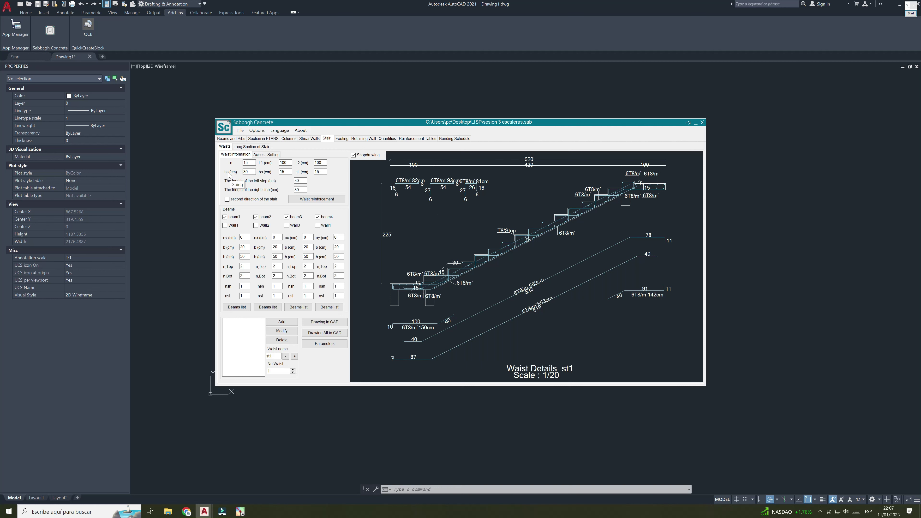
left_click(249, 171)
double_click(455, 263)
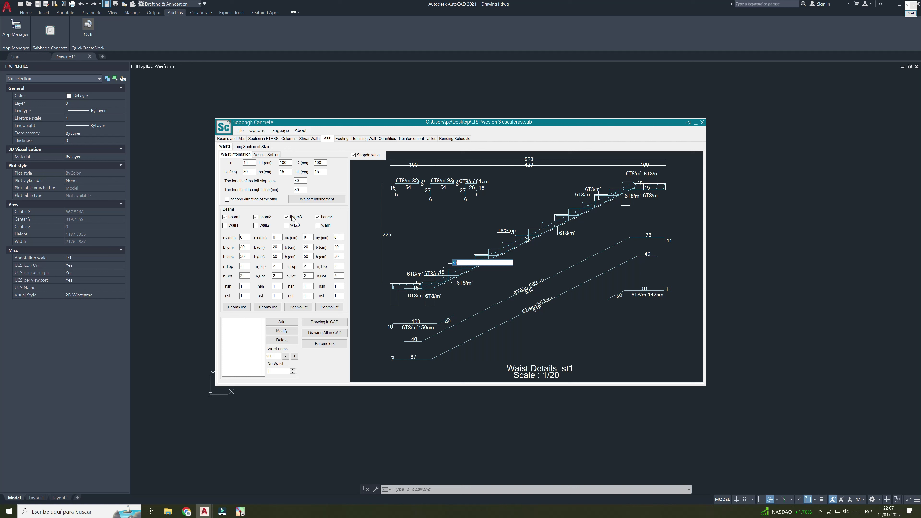
key("Return")
Step: Try a 28 cm step going, then restore it to 30 cm
double_click(248, 171)
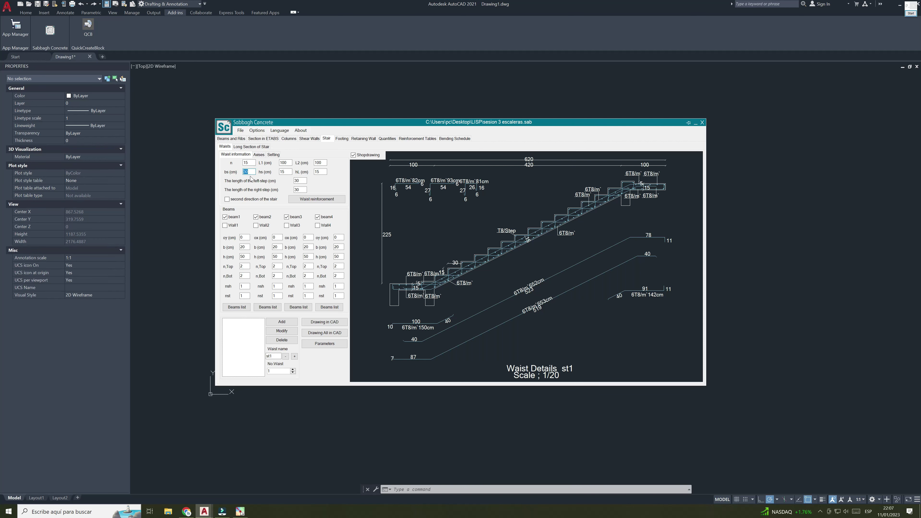
type("28")
key("Return")
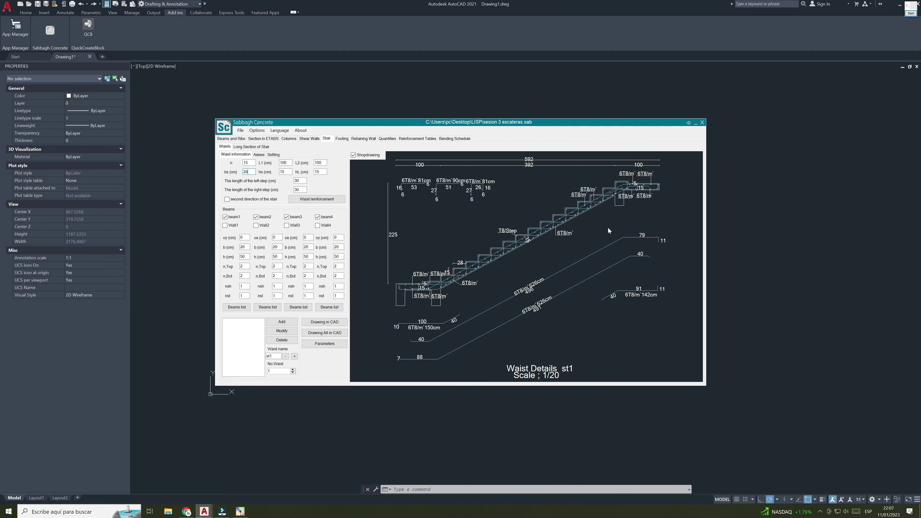
double_click(460, 263)
type("30")
key("Return")
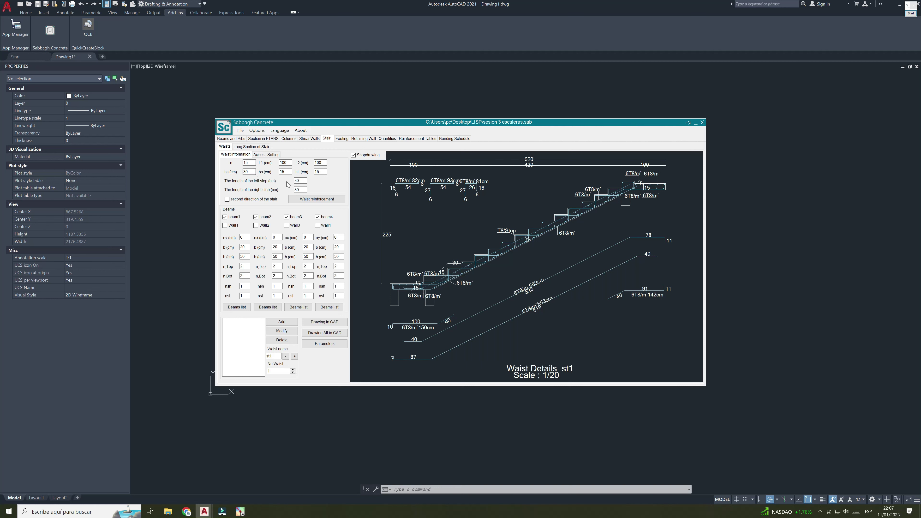
Step: Change the preview's 15 riser dimension to 17 cm
left_click(288, 172)
double_click(442, 272)
type("17")
key("Return")
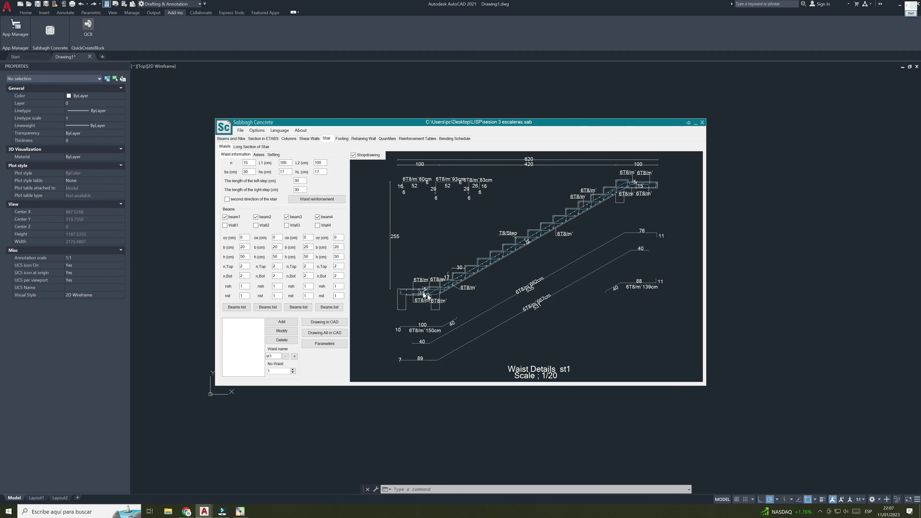
double_click(286, 172)
Step: Change the preview's 15 dimension to 10, then to 12, making the lower bar 144 cm
left_click(321, 171)
double_click(320, 171)
double_click(527, 241)
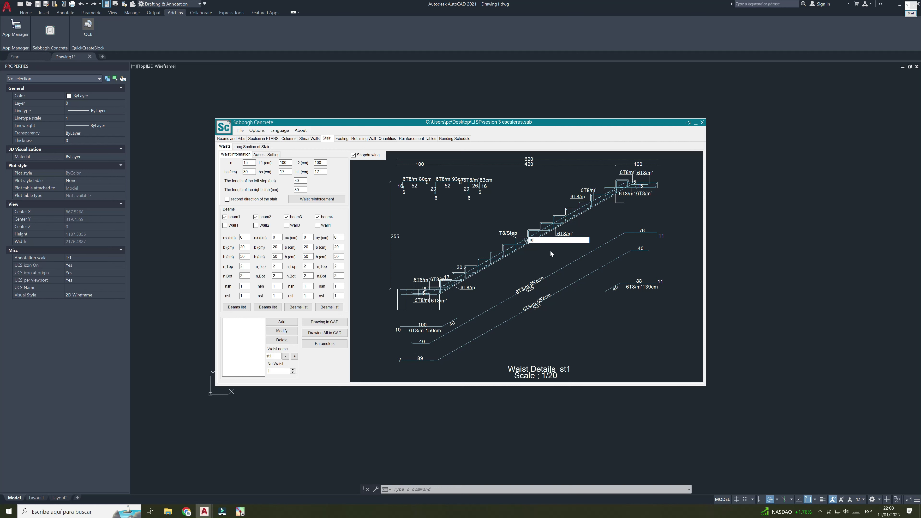
key("Return")
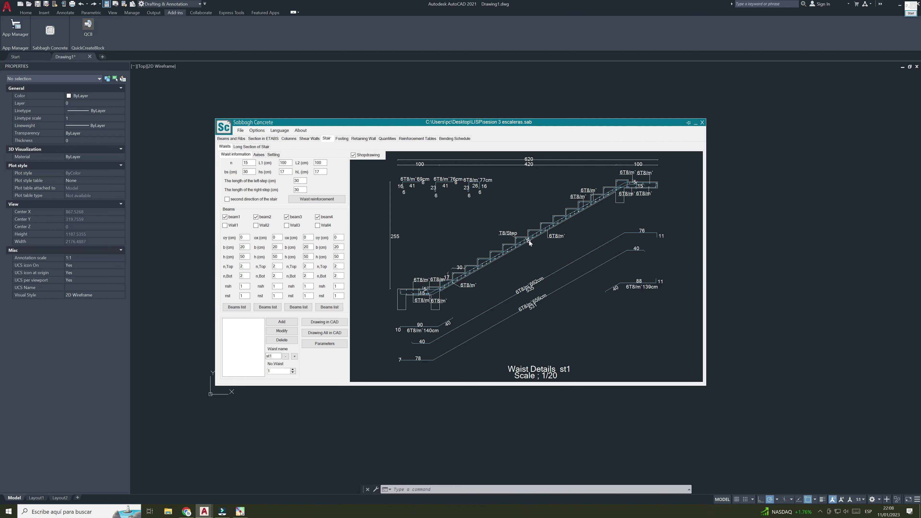
double_click(529, 240)
type("12")
key("Return")
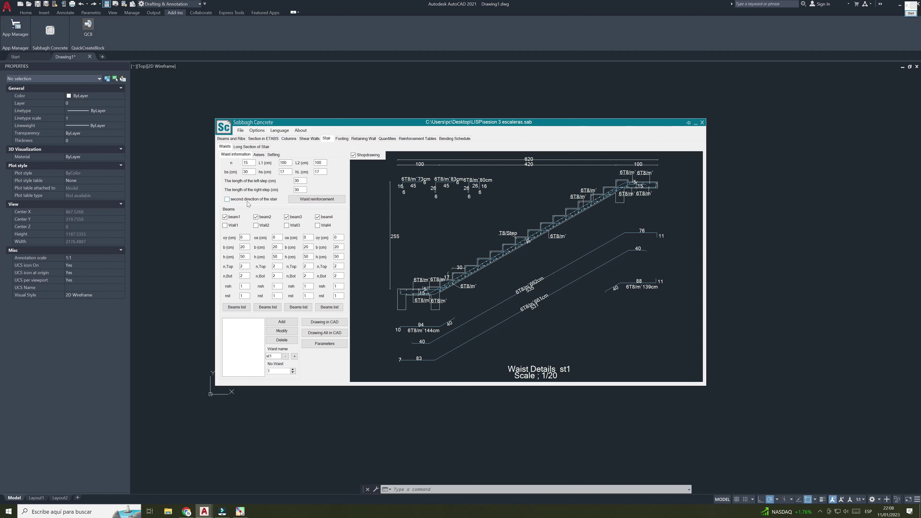
left_click(227, 199)
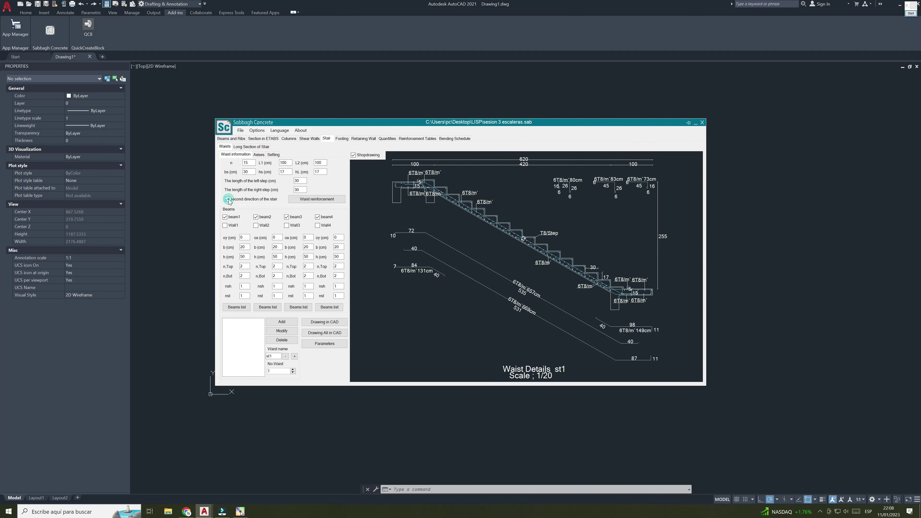
left_click(229, 201)
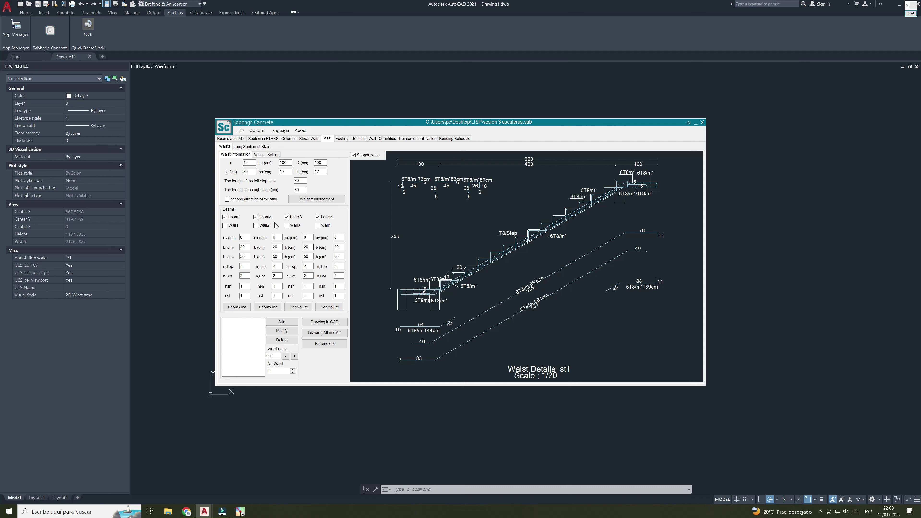
left_click(227, 199)
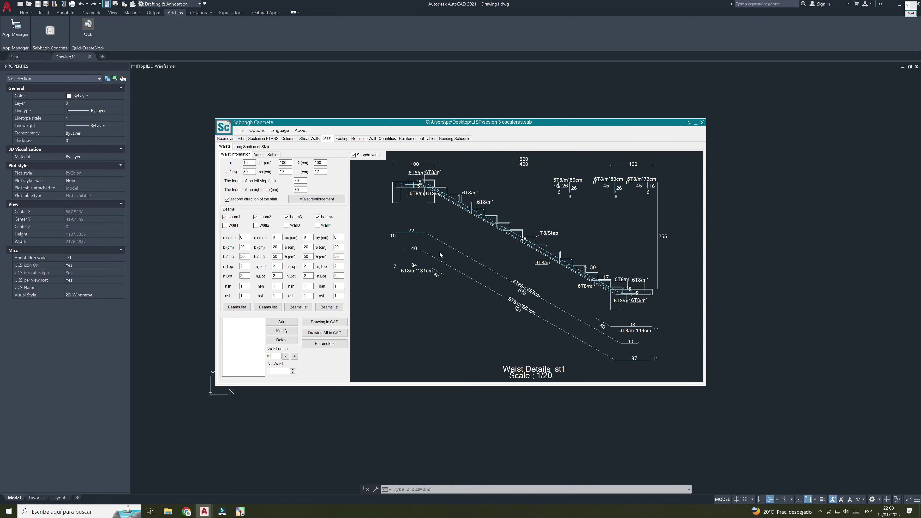
left_click(227, 200)
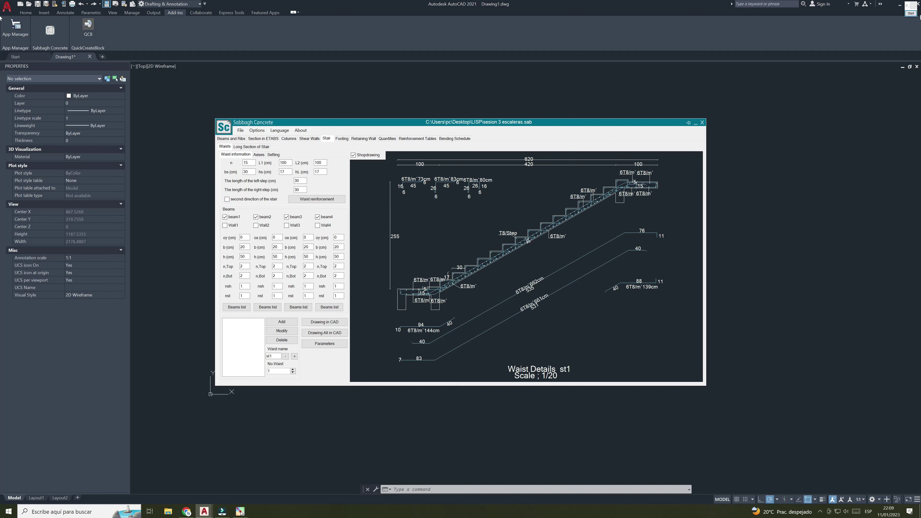
left_click(910, 13)
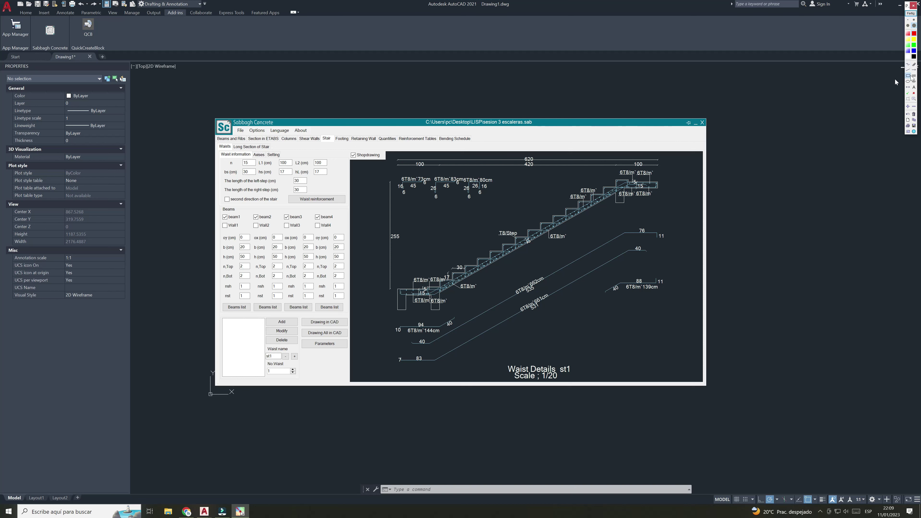
left_click_drag(217, 204, 351, 316)
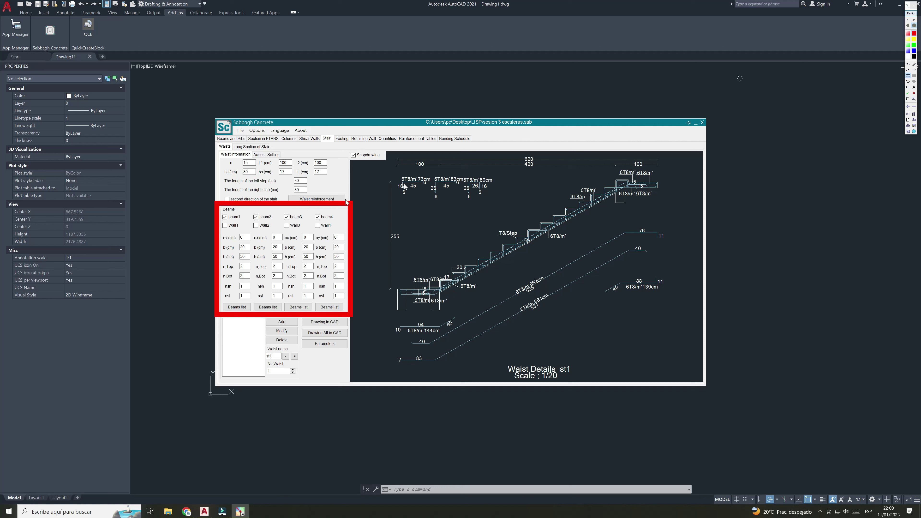
left_click(908, 94)
left_click(239, 213)
left_click(275, 213)
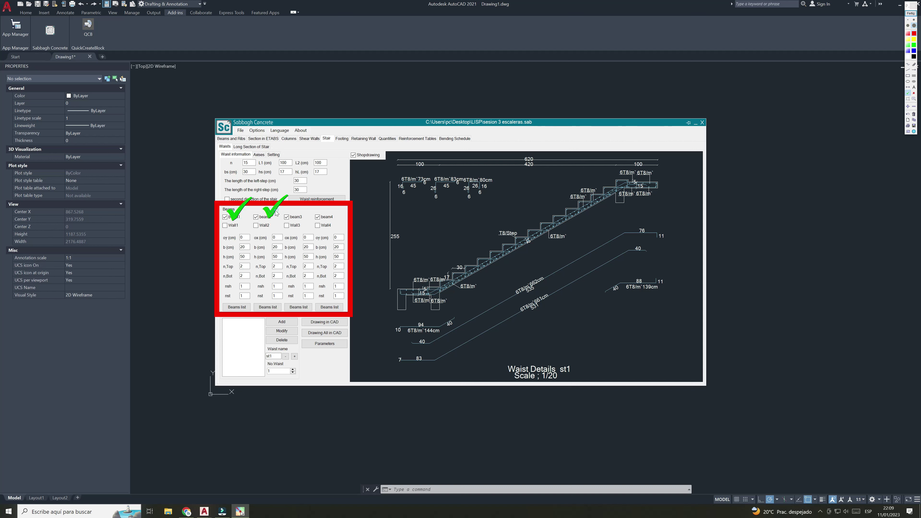
left_click(305, 210)
left_click(332, 212)
left_click(914, 35)
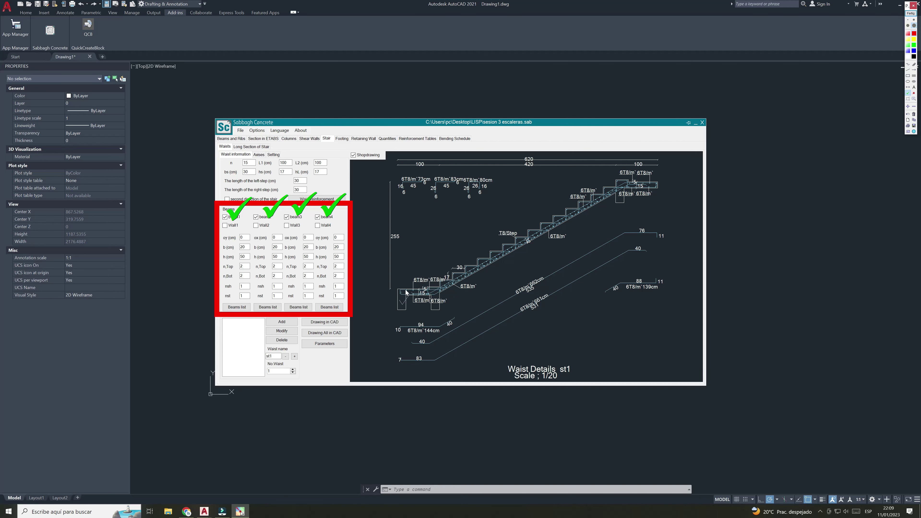
left_click(406, 277)
left_click(448, 308)
left_click(625, 204)
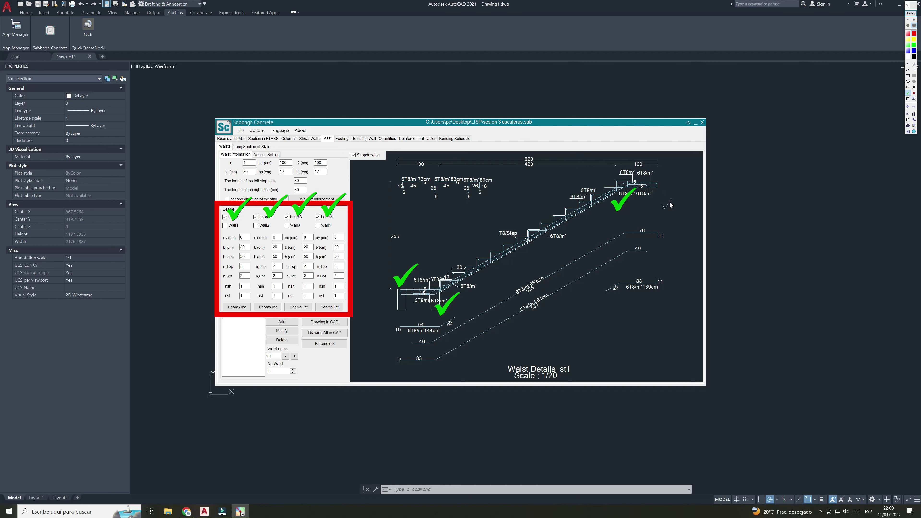
left_click(664, 195)
left_click(912, 17)
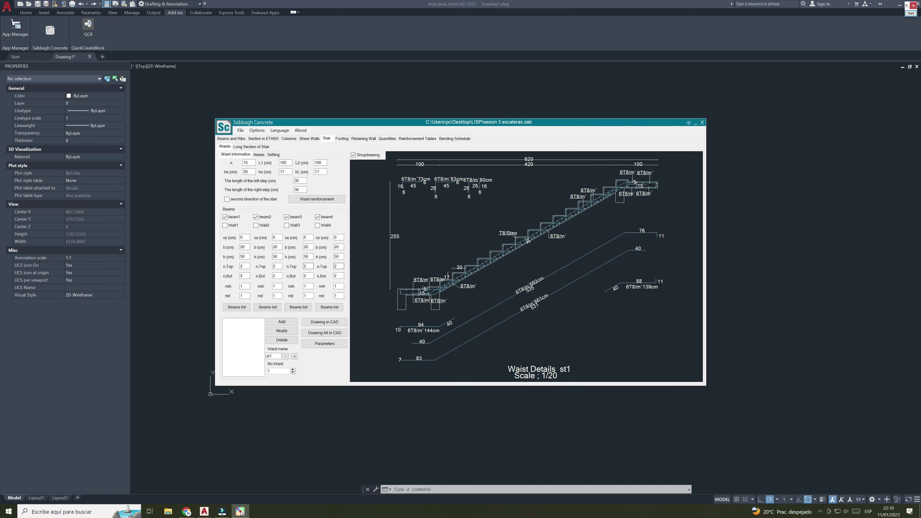
Step: Toggle beam1 off and back on, and try a 15 × 20 cm size
left_click(225, 217)
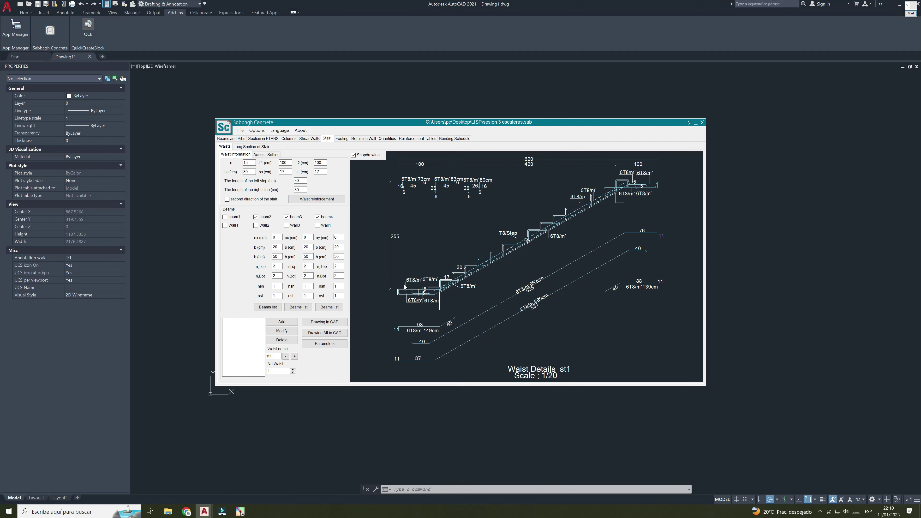
left_click(225, 217)
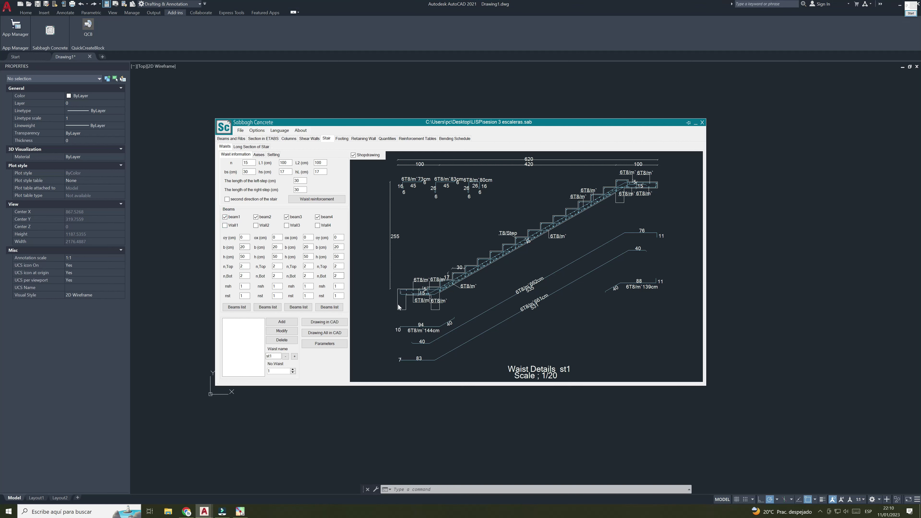
double_click(244, 247)
type("15")
left_click(246, 256)
double_click(244, 257)
type("20")
Step: Set beam1's width b to 25 cm and height h to 40 cm
left_click(248, 247)
double_click(246, 247)
type("25")
left_click(244, 257)
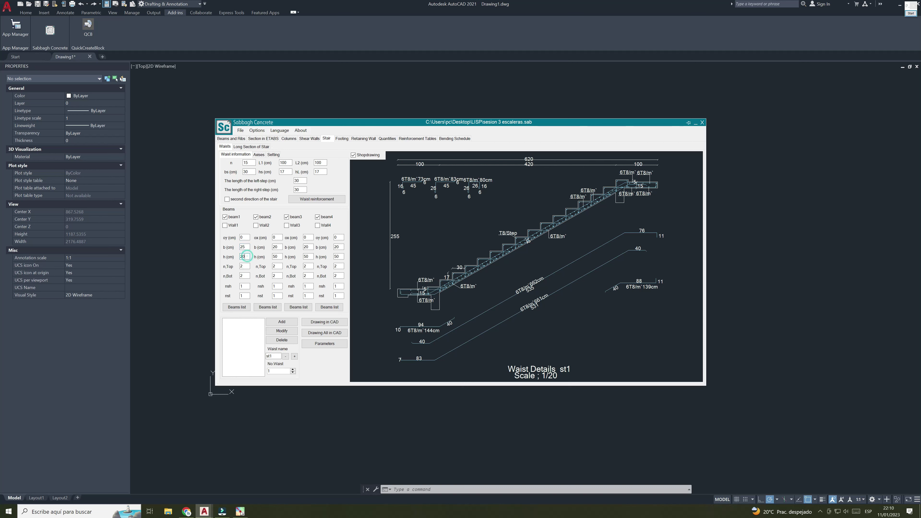
double_click(246, 256)
type("40")
key("Tab")
Step: Toggle beam2 on and off, briefly marking the stair drawing with an on-screen checkmark
left_click(257, 217)
left_click(911, 13)
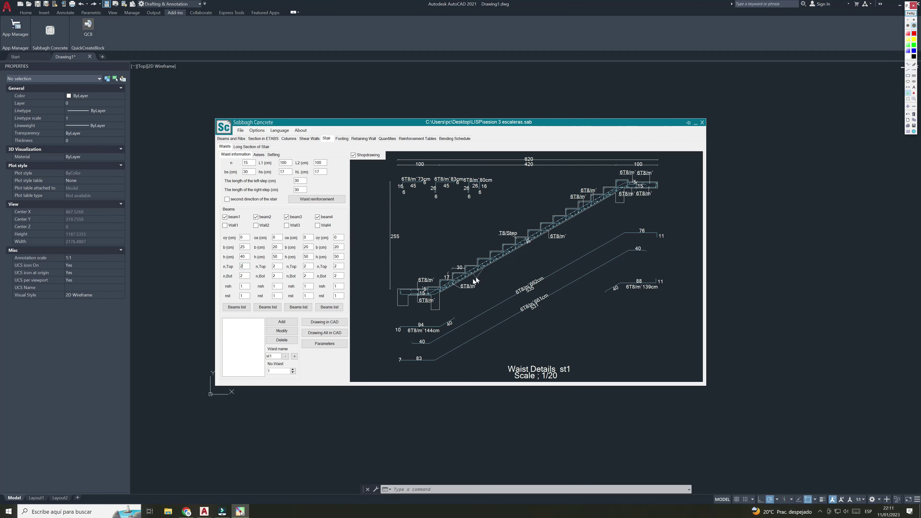
left_click(442, 298)
left_click(910, 14)
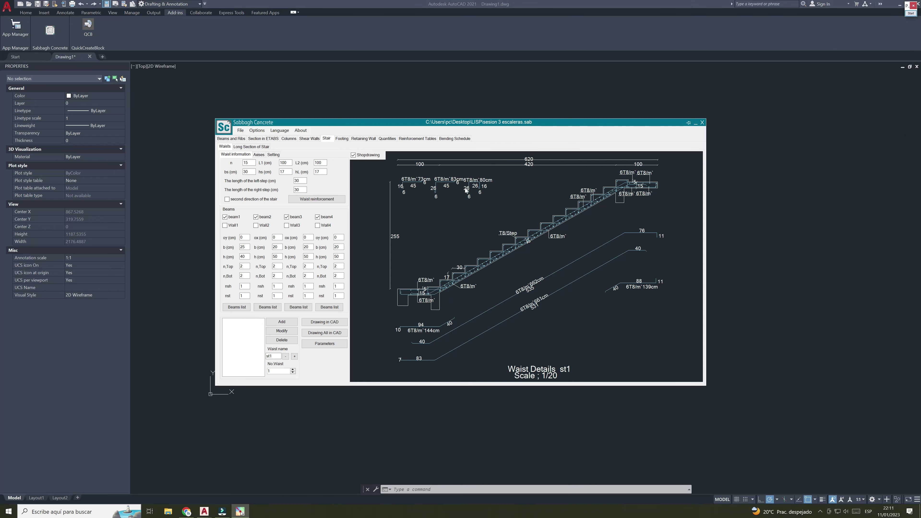
left_click(256, 217)
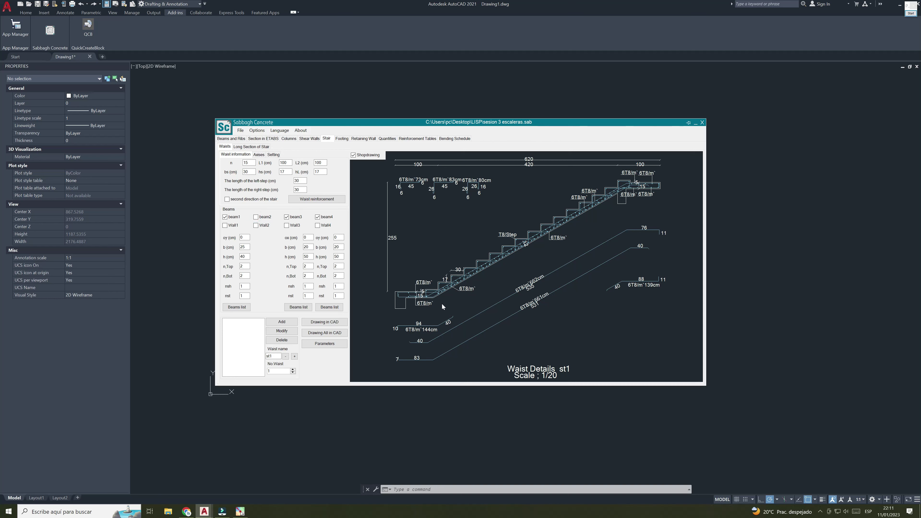
Step: Toggle Wall2 and leave it off, remove beam3, and include beam4
left_click(256, 225)
left_click(256, 225)
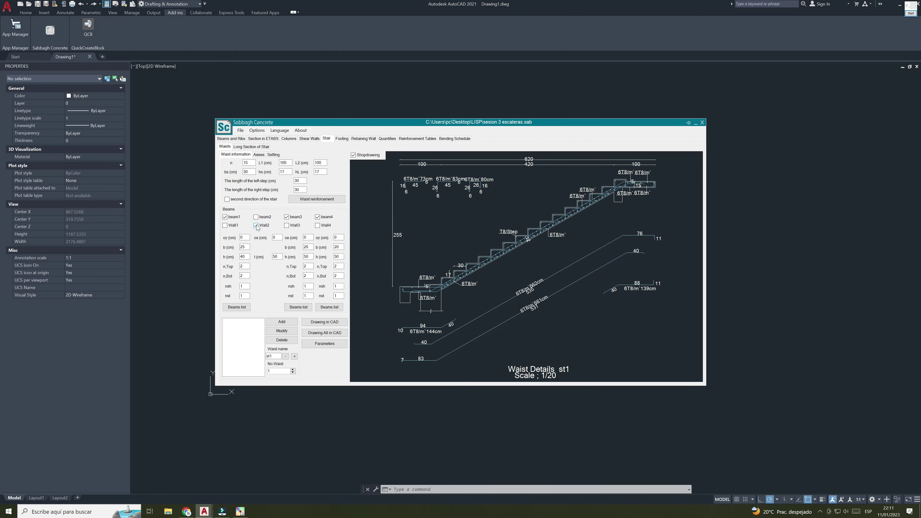
left_click(256, 225)
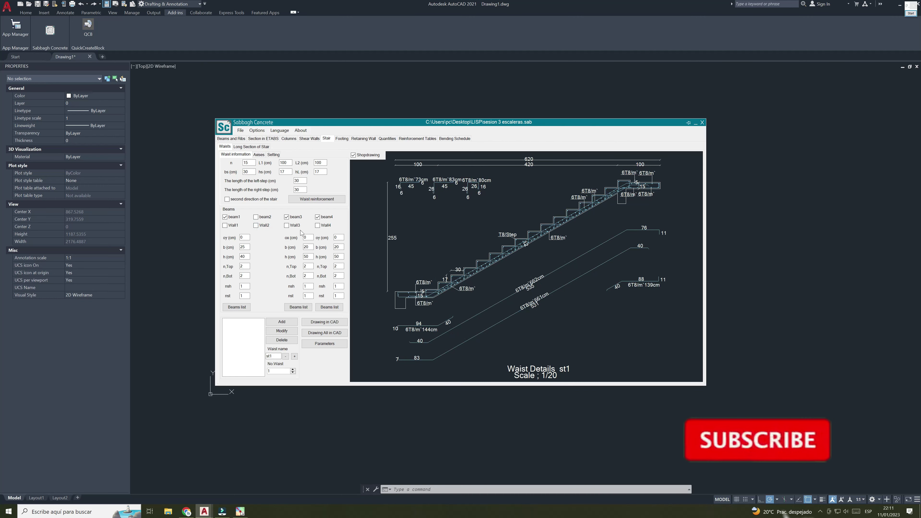
left_click(256, 225)
left_click(256, 225)
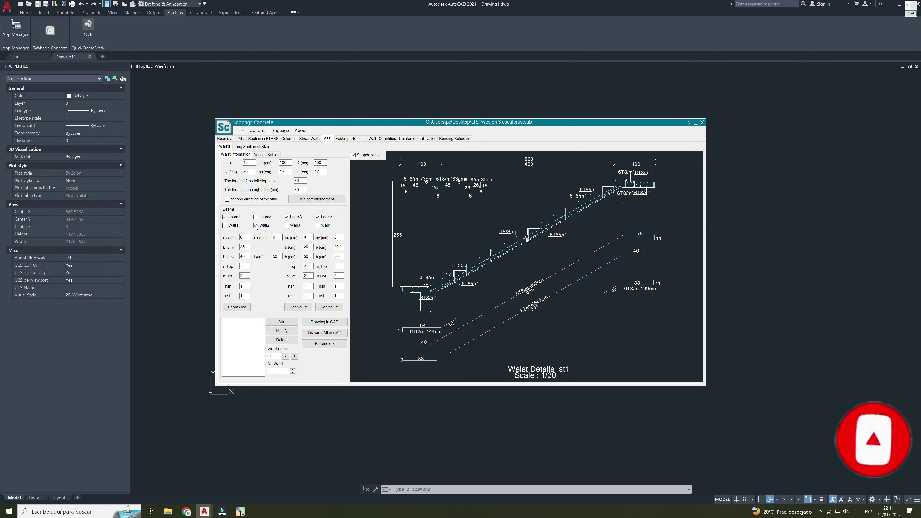
left_click(256, 225)
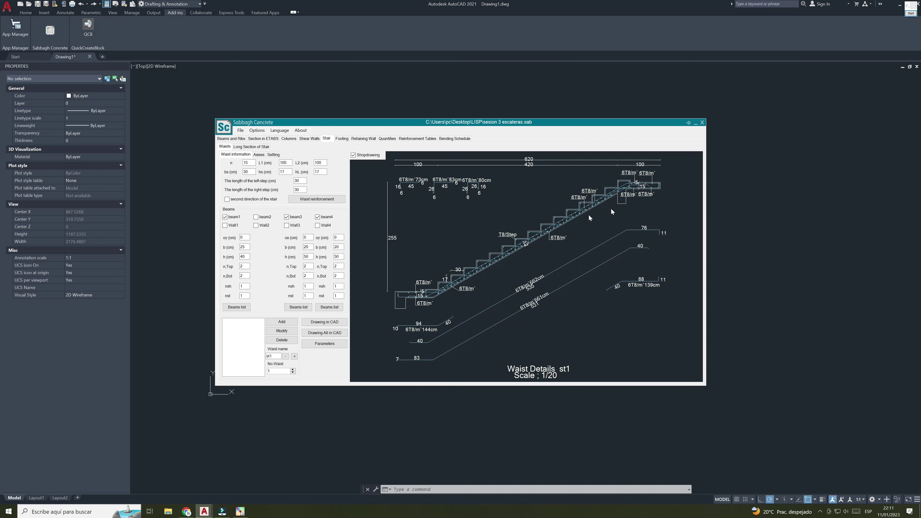
left_click(286, 217)
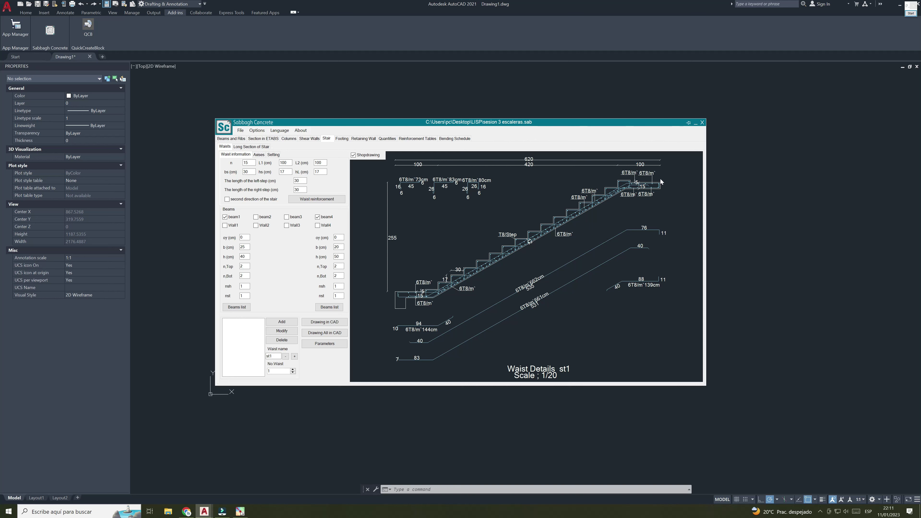
left_click(317, 217)
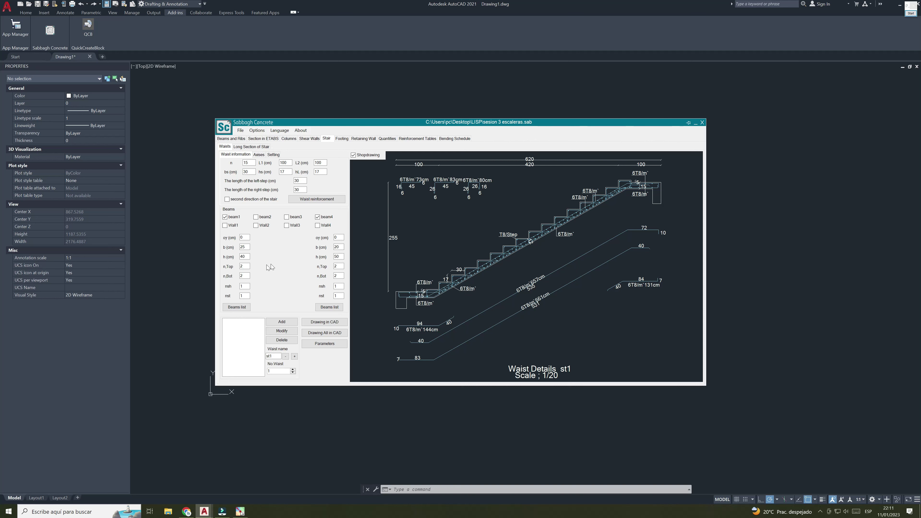
Step: Set beam4 to 25 cm wide and 40 cm high
double_click(337, 247)
type("25")
left_click(340, 256)
double_click(341, 256)
type("40")
left_click(339, 237)
Step: Edit the bar label above the left landing, leaving the 50T21/m` label unchanged
double_click(421, 283)
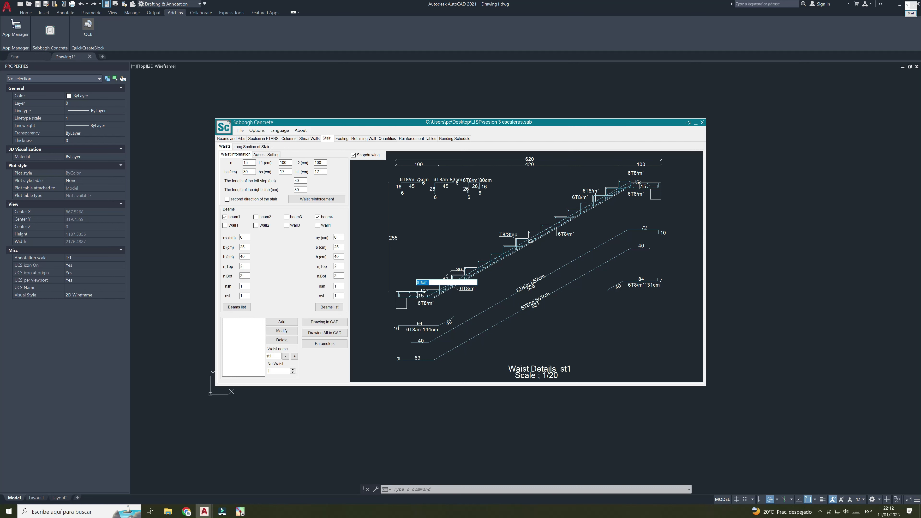
type("2")
key("Escape")
double_click(424, 283)
type("2")
key("alt")
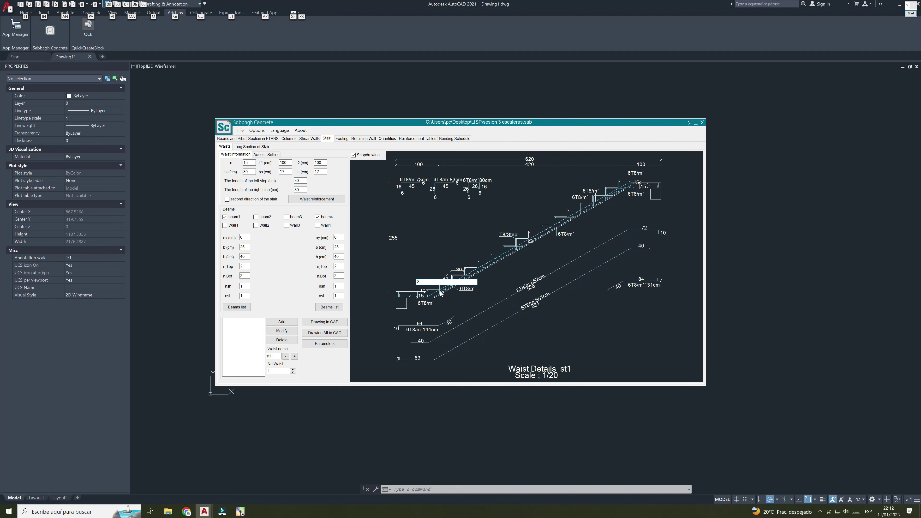
key("Escape")
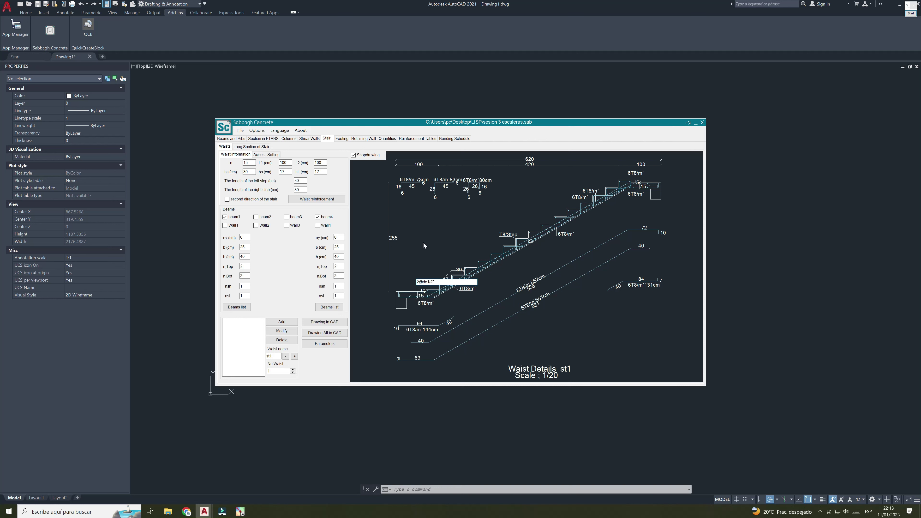
key("Return")
double_click(422, 285)
key("Escape")
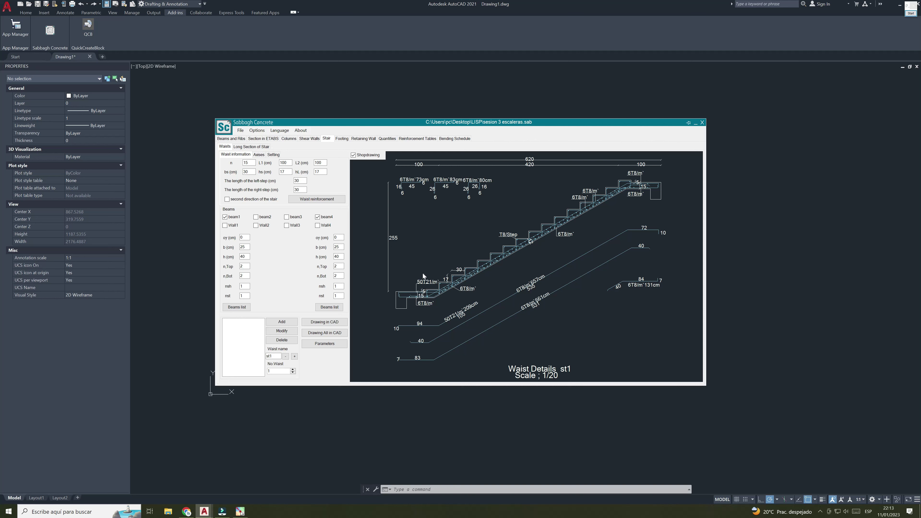
double_click(426, 281)
key("Escape")
Step: Set the overall length dimension to 600 and the stair height dimension to 255
double_click(524, 158)
key("Return")
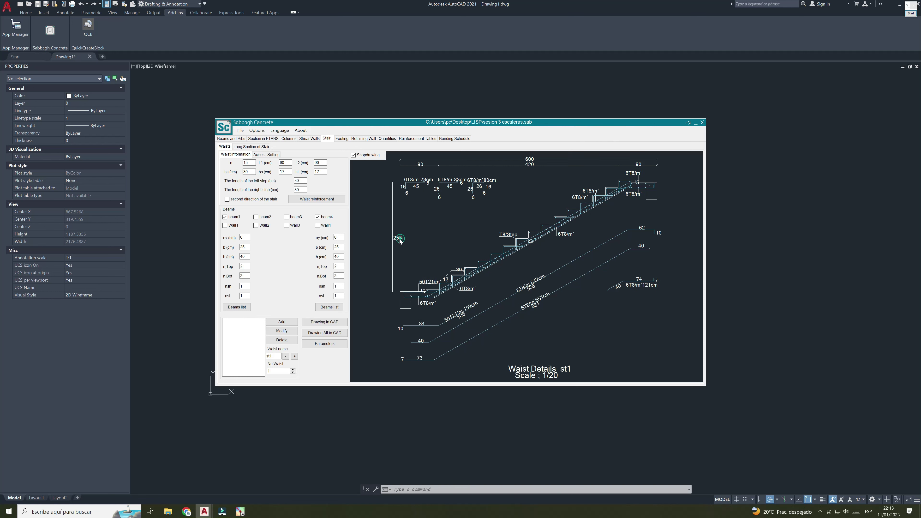
double_click(397, 238)
left_click_drag(403, 238, 378, 242)
left_click(413, 254)
Step: Name the waist TRAMO 1 and add it to the waist list
type("tr")
type("RAN")
left_click(282, 322)
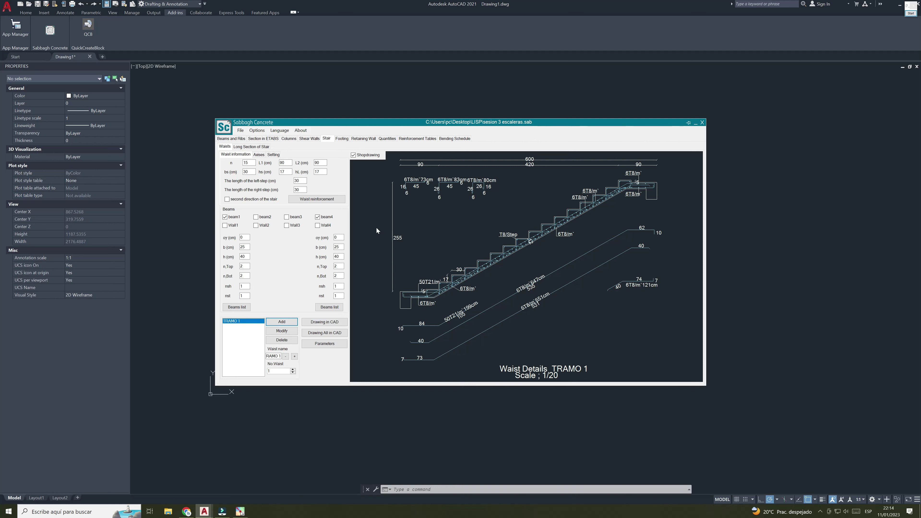
Step: Insert the TRAMO 1 waist detail into model space and zoom in on it
left_click(317, 325)
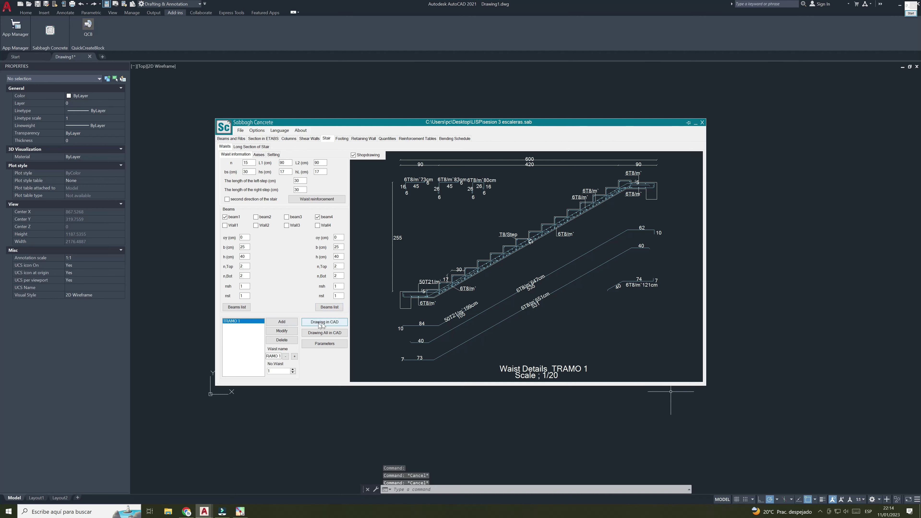
left_click(393, 228)
scroll(397, 222, "up", 3)
scroll(372, 255, "up", 4)
scroll(385, 249, "up", 5)
scroll(402, 236, "down", 5)
scroll(391, 283, "up", 6)
scroll(376, 241, "up", 2)
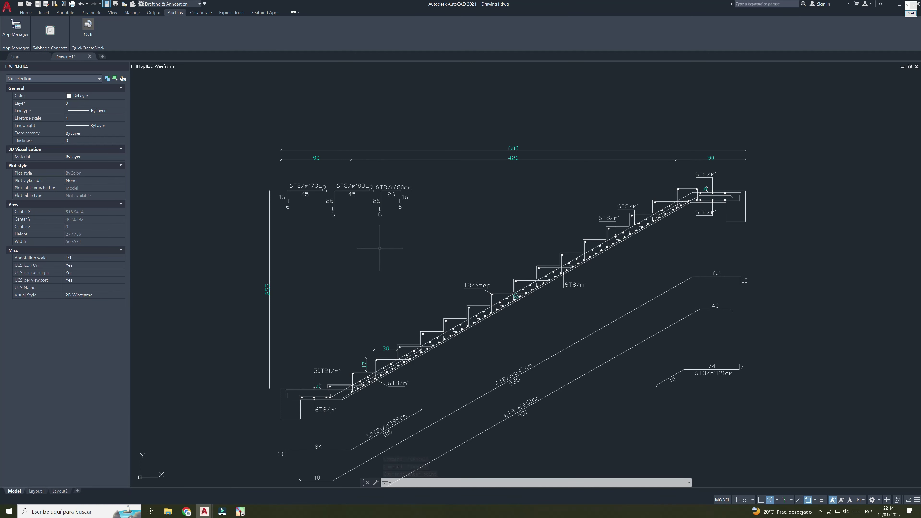
scroll(398, 275, "down", 2)
scroll(421, 283, "up", 2)
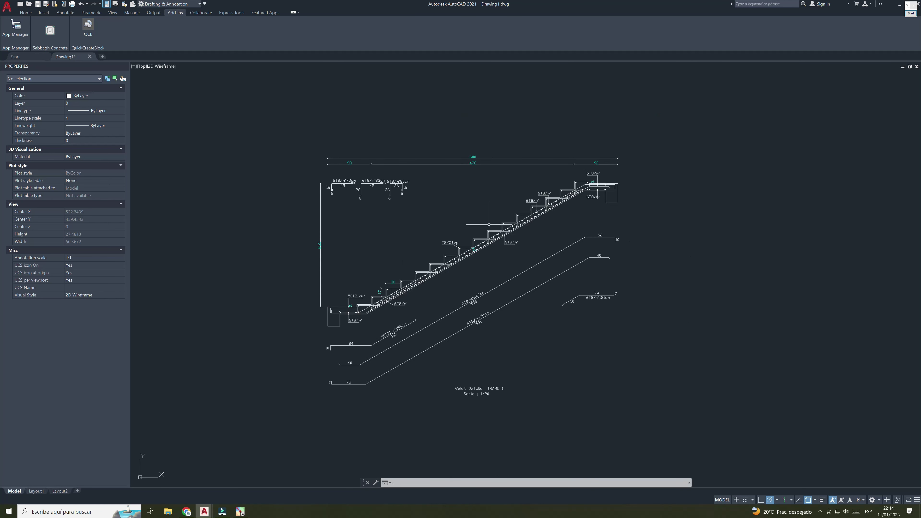
middle_click_drag(459, 170, 449, 131)
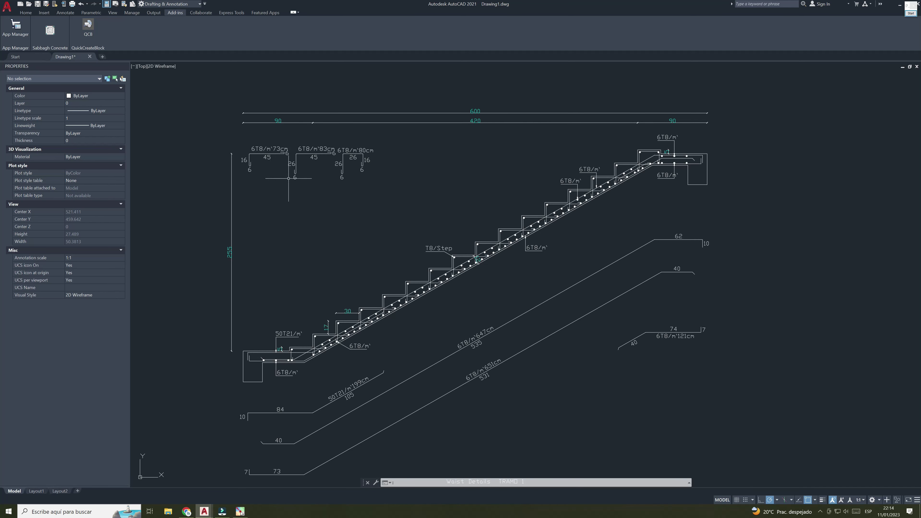
scroll(415, 186, "down", 1)
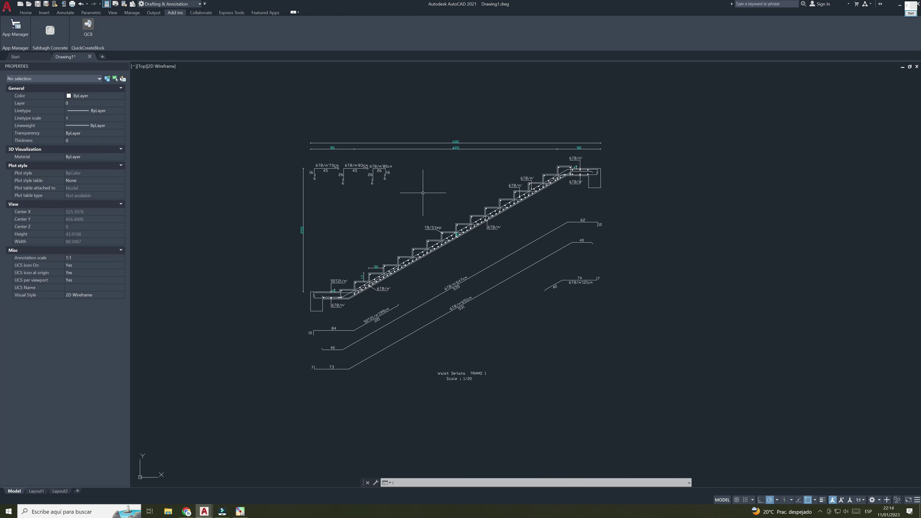
scroll(419, 186, "down", 1)
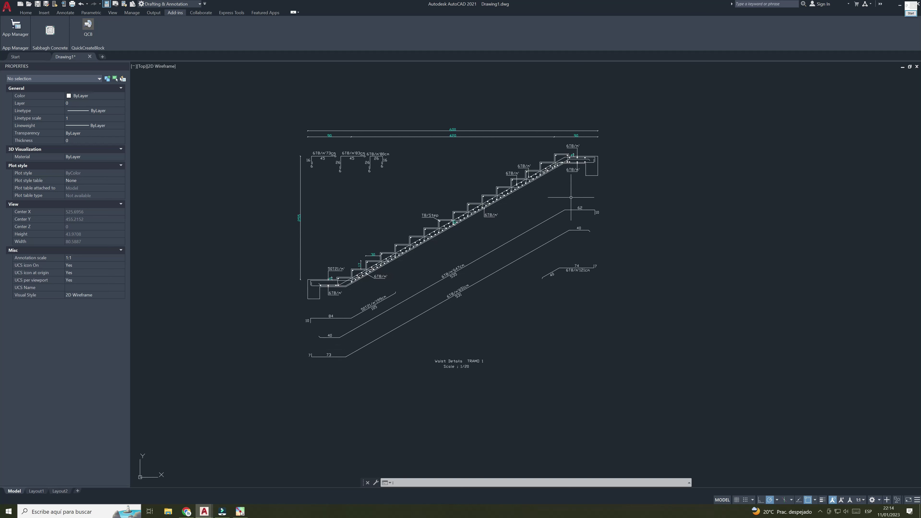
scroll(463, 131, "up", 2)
Step: Make the 600 overall dimension's text green
left_click(445, 128)
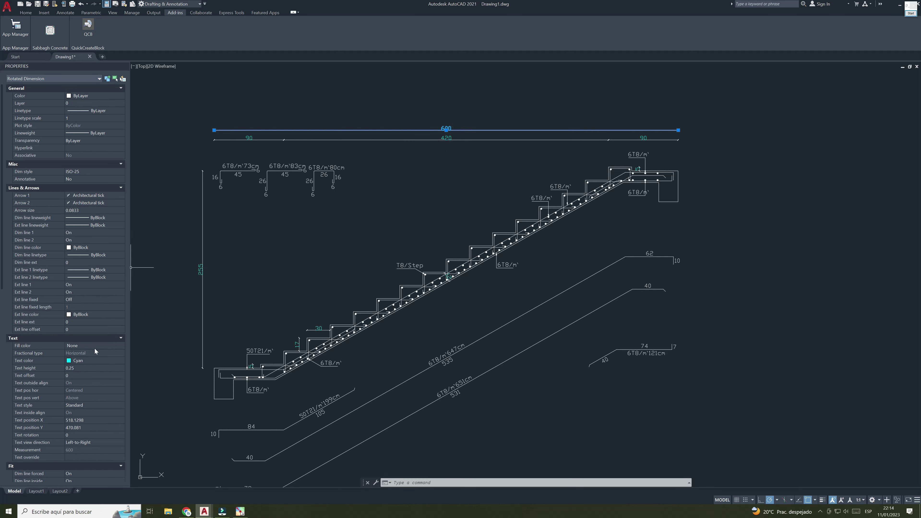
left_click(90, 360)
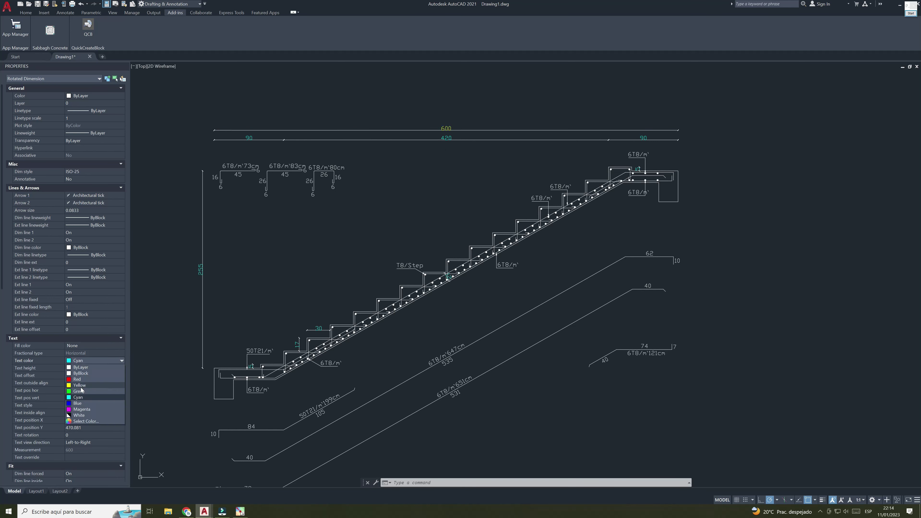
left_click(80, 391)
key("Escape")
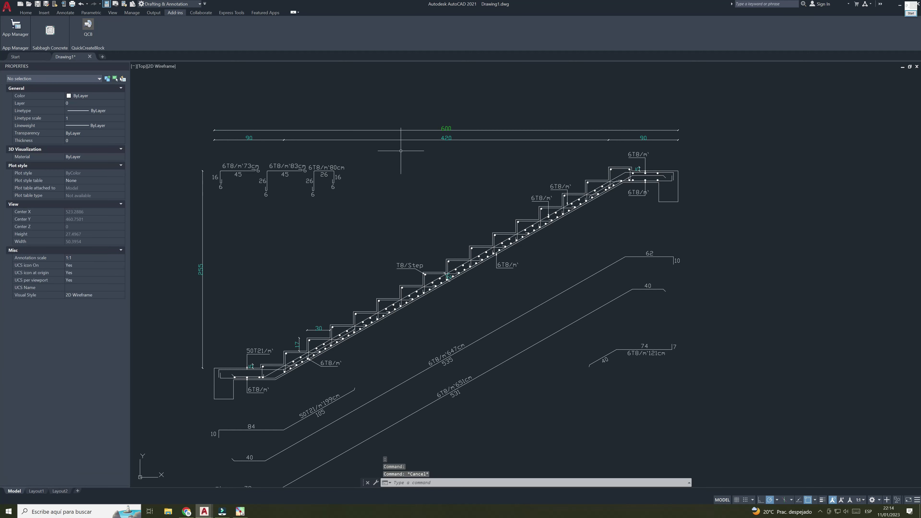
Step: Select all dimensions similar to the 600 one and make their text yellow
left_click(444, 127)
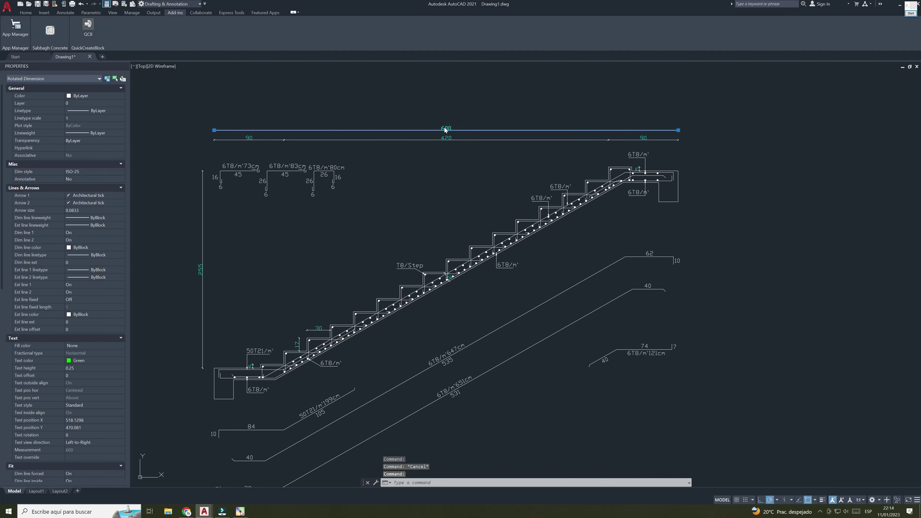
right_click(444, 127)
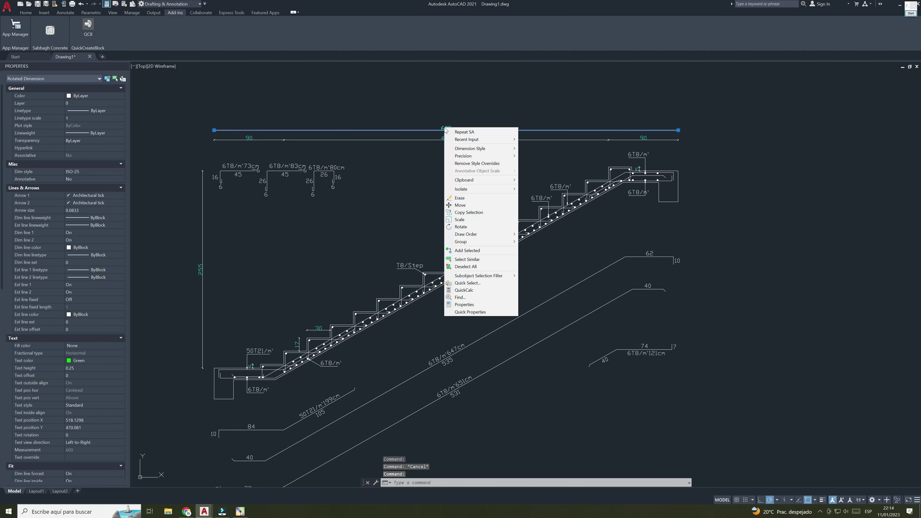
left_click(467, 259)
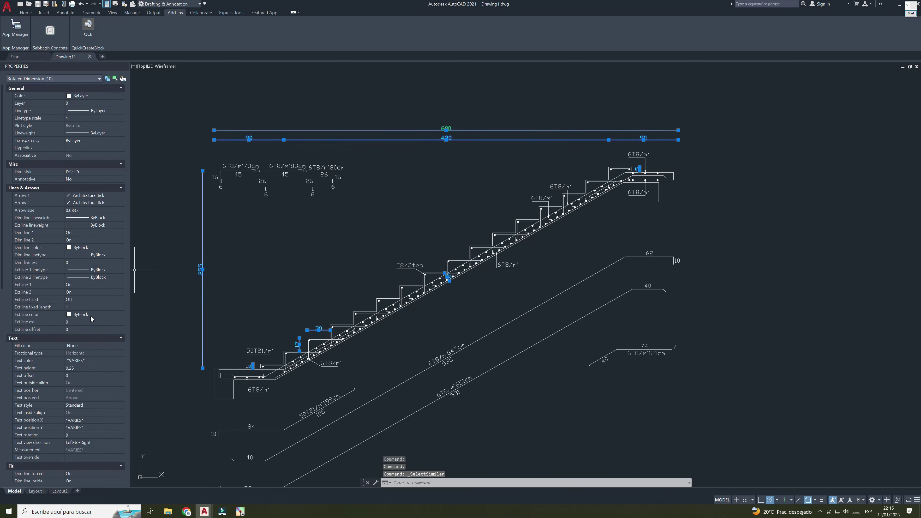
left_click(89, 359)
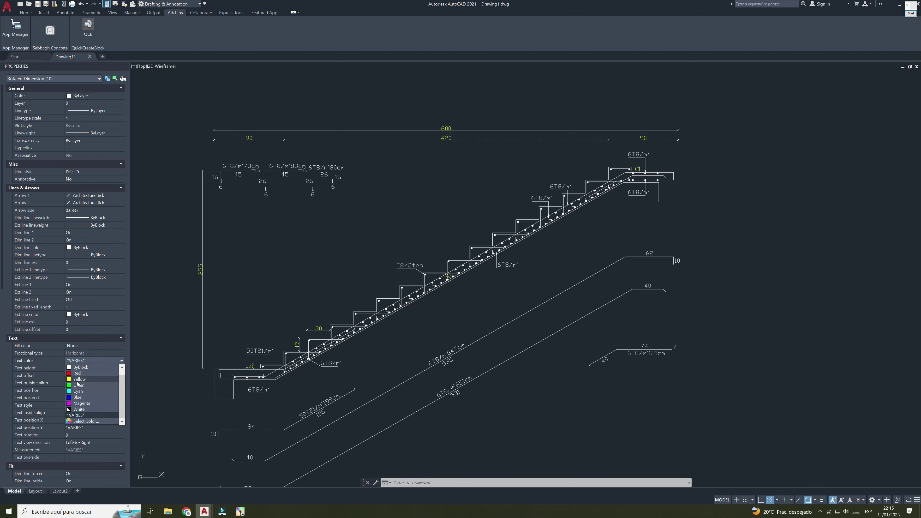
left_click(77, 379)
scroll(417, 188, "down", 2)
key("Escape")
Step: Crossing-select all 367 objects of the TRAMO 1 stair detail and erase them
scroll(383, 245, "up", 2)
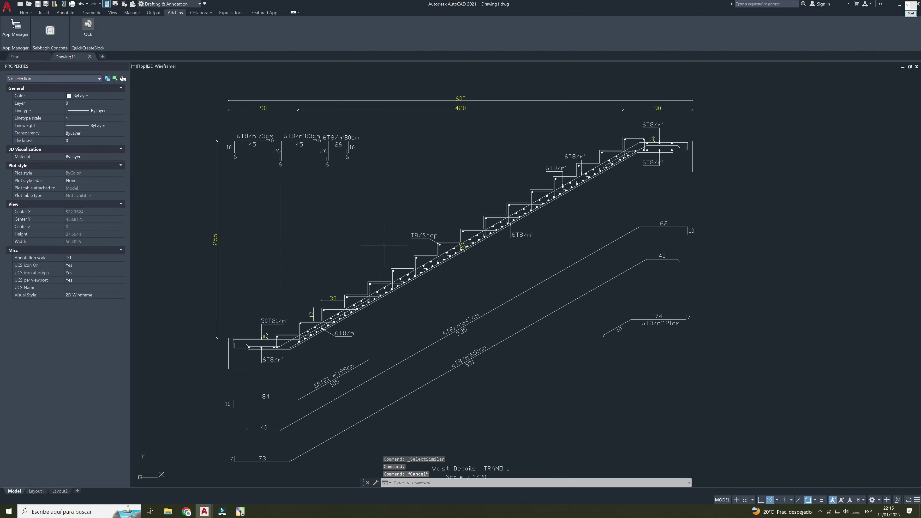
scroll(565, 266, "down", 2)
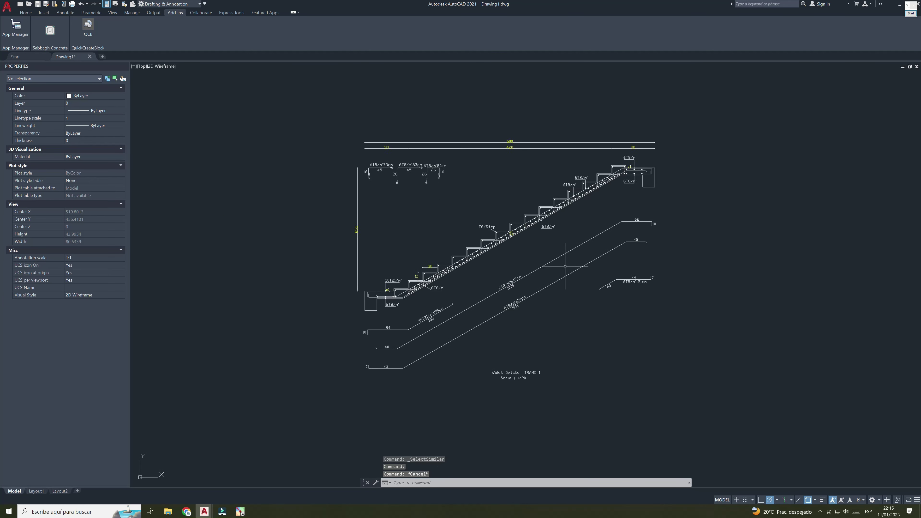
middle_click_drag(565, 266, 528, 282)
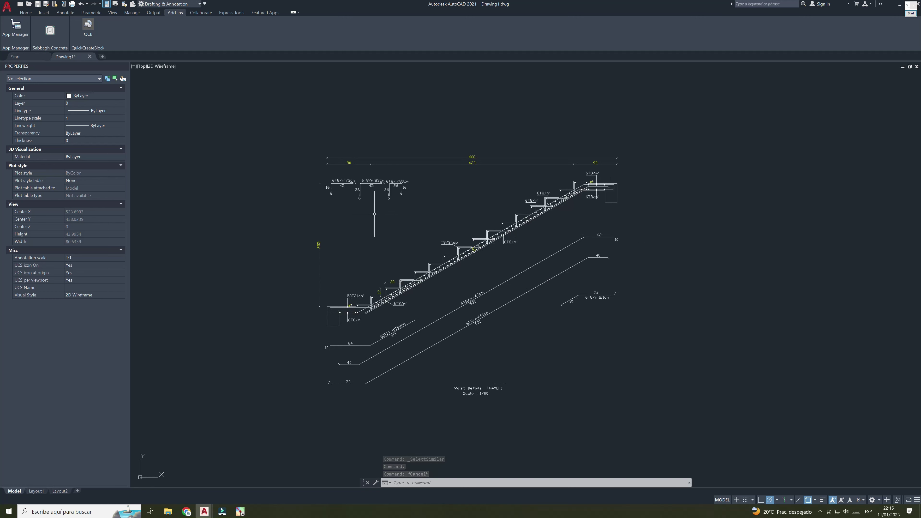
middle_click_drag(408, 245, 383, 209)
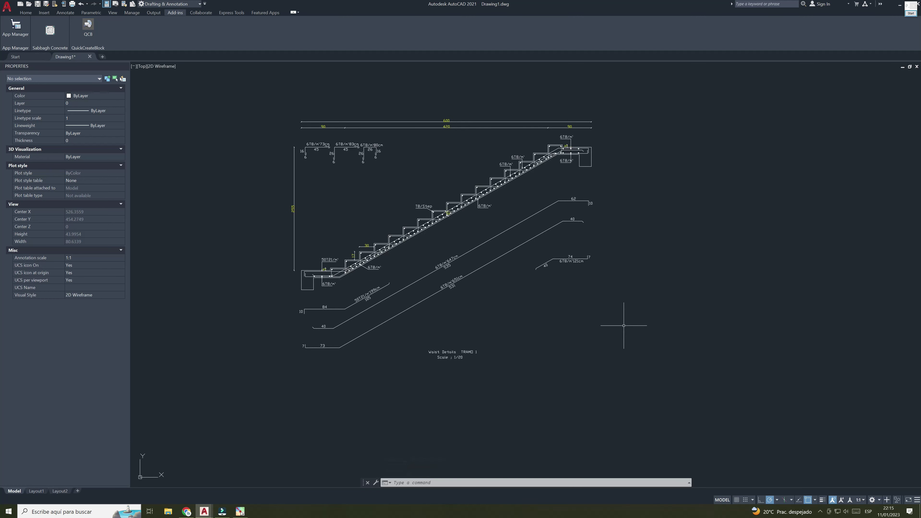
left_click_drag(663, 416, 242, 92)
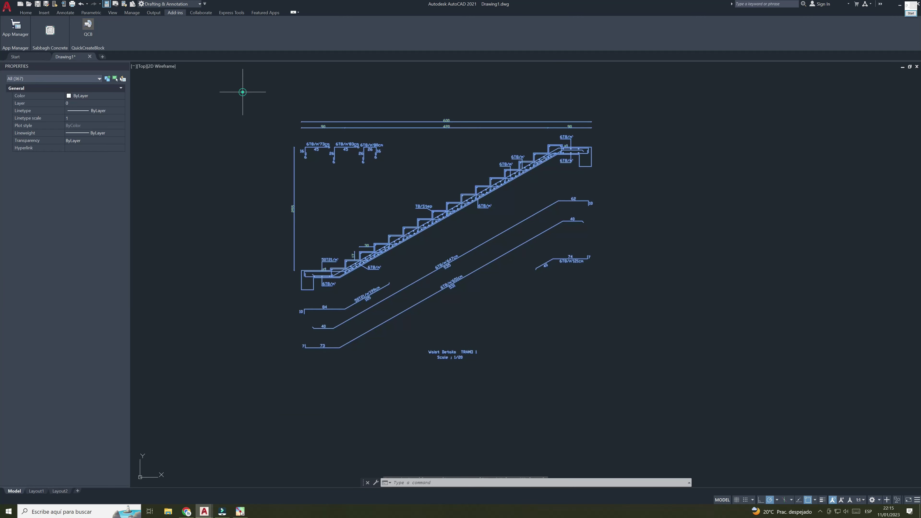
key("Delete")
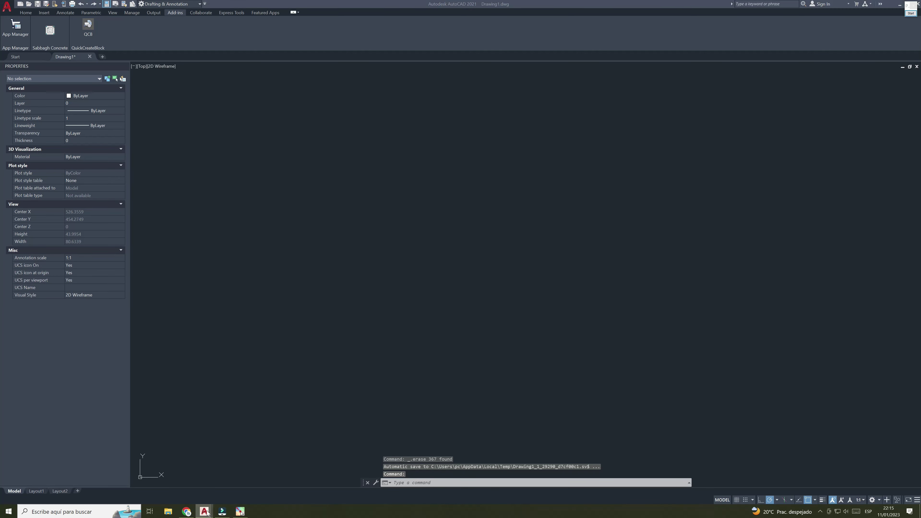
Step: Bring the Sabbagh Concrete window forward and return to its waist settings
left_click(241, 488)
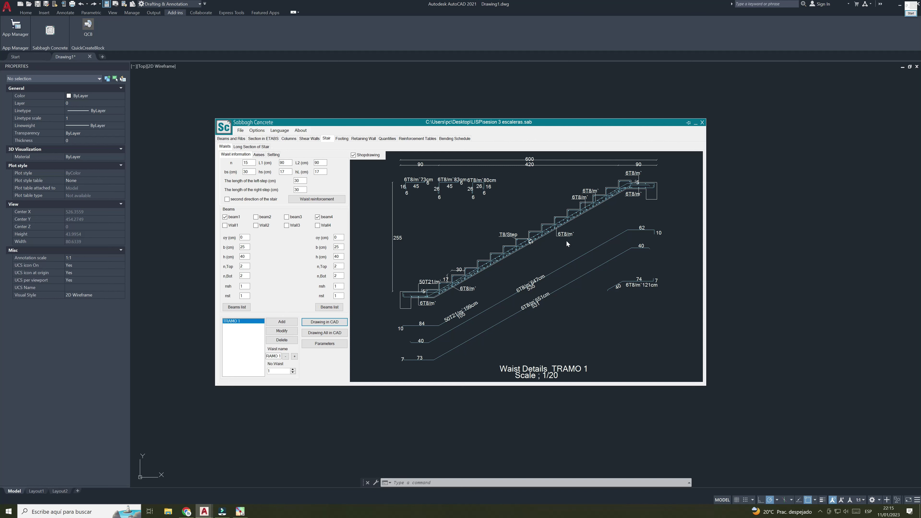
left_click(253, 146)
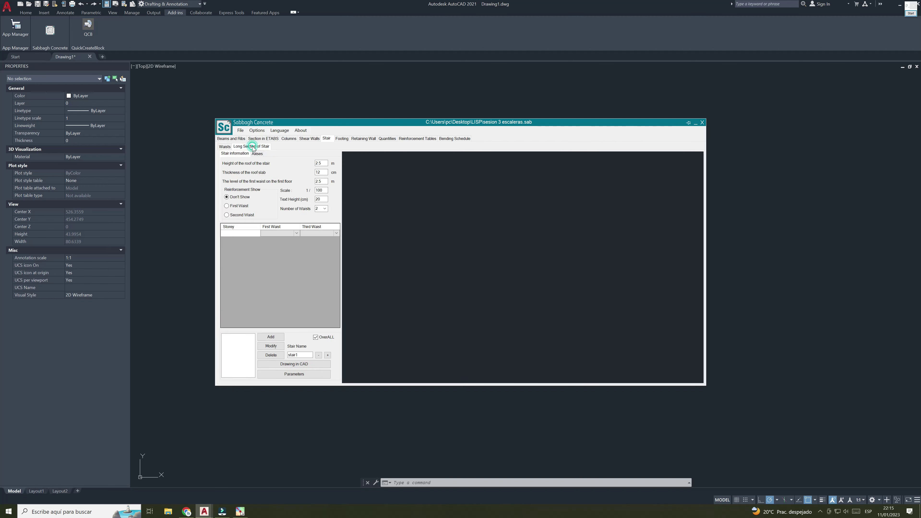
left_click(226, 146)
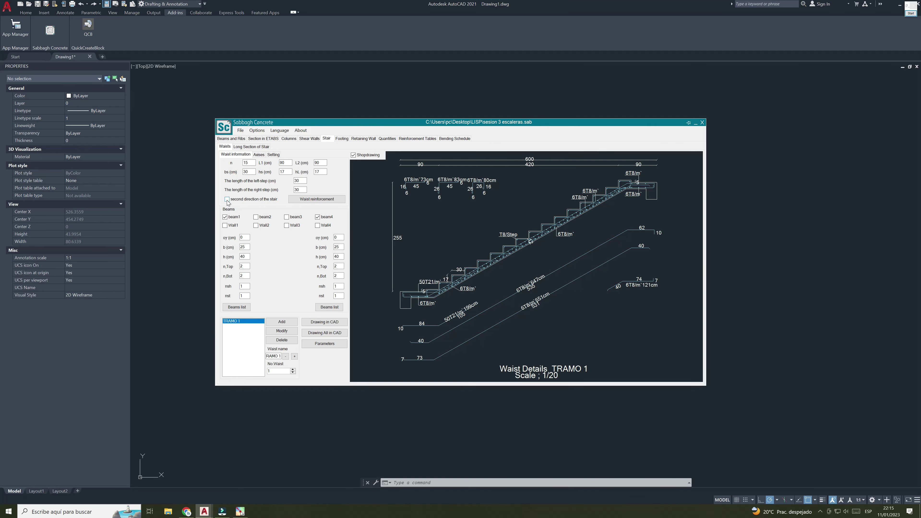
Step: Reinsert the TRAMO 1 waist detail at a picked point and frame it, restoring Sabbagh Concrete
left_click(324, 321)
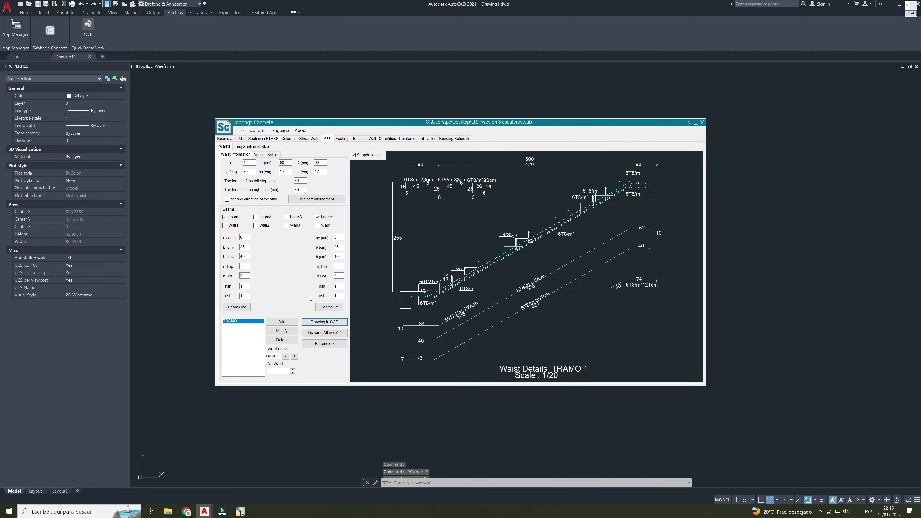
left_click(265, 178)
scroll(368, 275, "down", 2)
scroll(368, 275, "up", 2)
middle_click_drag(369, 274, 342, 253)
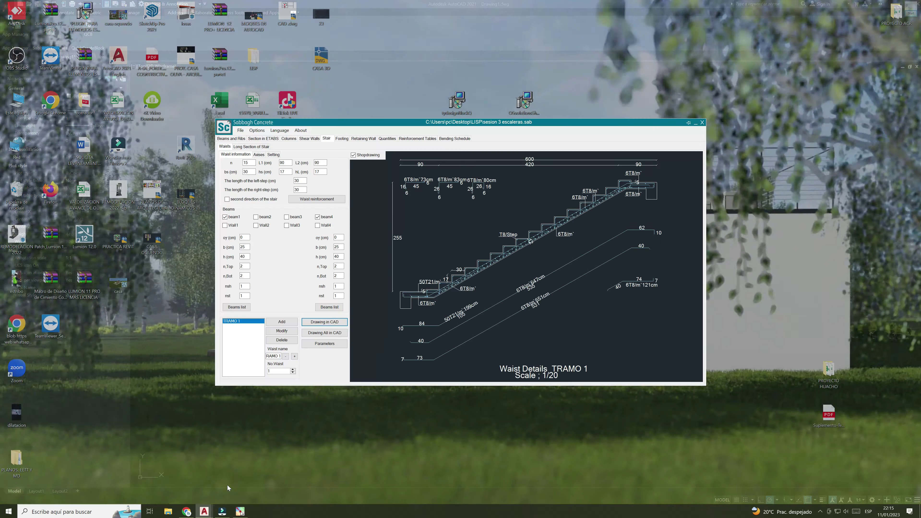
mouse_move(222, 511)
left_click(242, 479)
Step: Mirror the TRAMO 1 stair to run the other way and draw it into AutoCAD
left_click(227, 199)
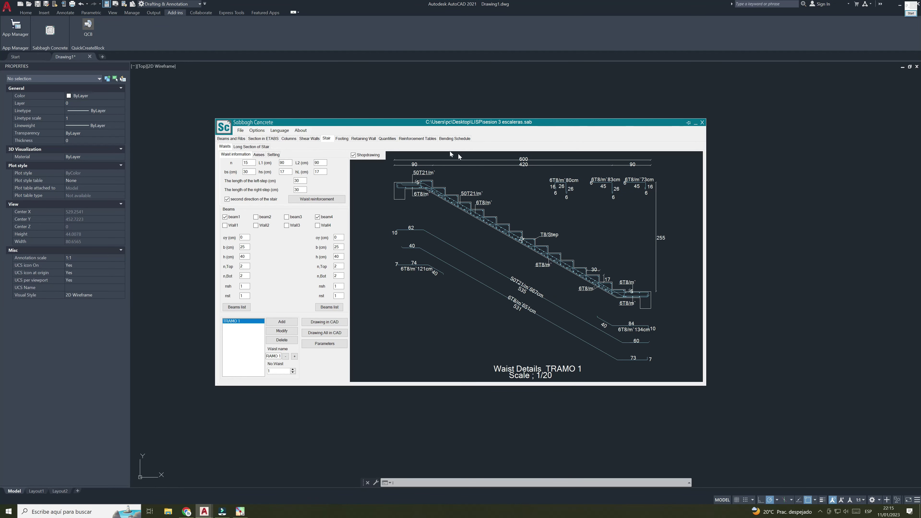
mouse_move(373, 124)
left_mouse_down()
mouse_move(449, 214)
mouse_move(394, 193)
left_mouse_up()
left_click(346, 392)
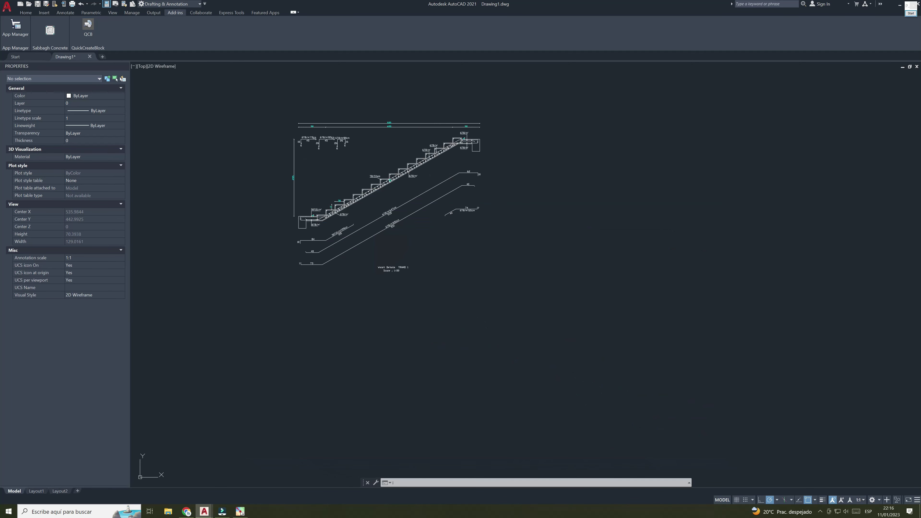
scroll(417, 112, "up", 3)
scroll(473, 168, "down", 2)
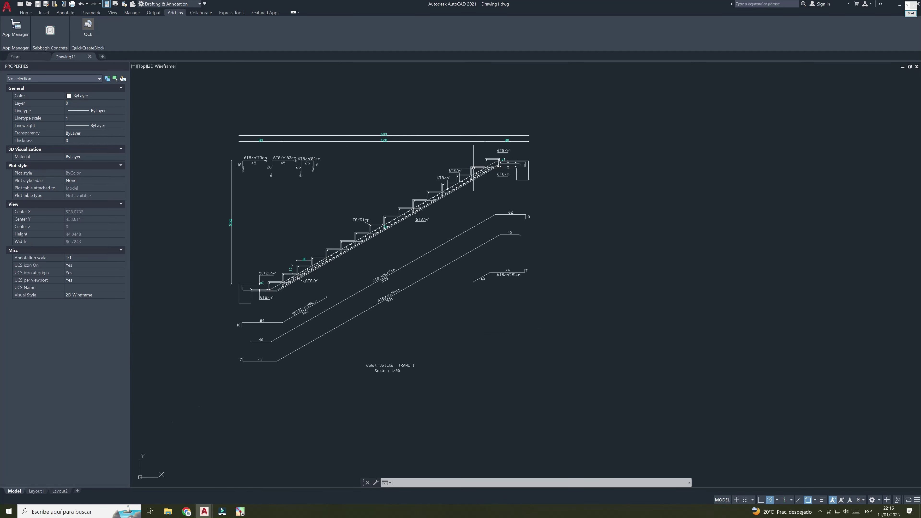
scroll(514, 167, "up", 2)
scroll(514, 166, "up", 5)
scroll(495, 265, "down", 3)
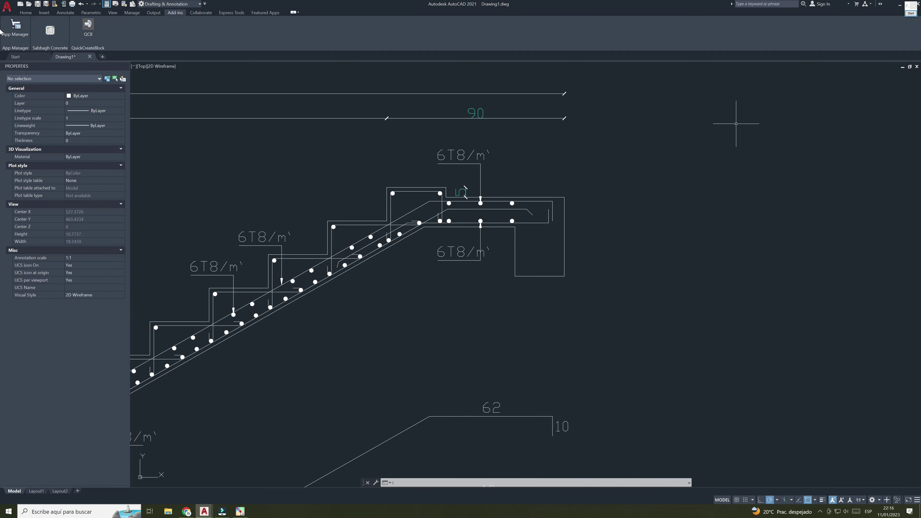
Step: Box the top landing's 6T8/m' reinforcement with the on-screen annotation pen
left_click(241, 512)
left_click(907, 93)
left_click(908, 76)
left_click_drag(389, 138, 588, 342)
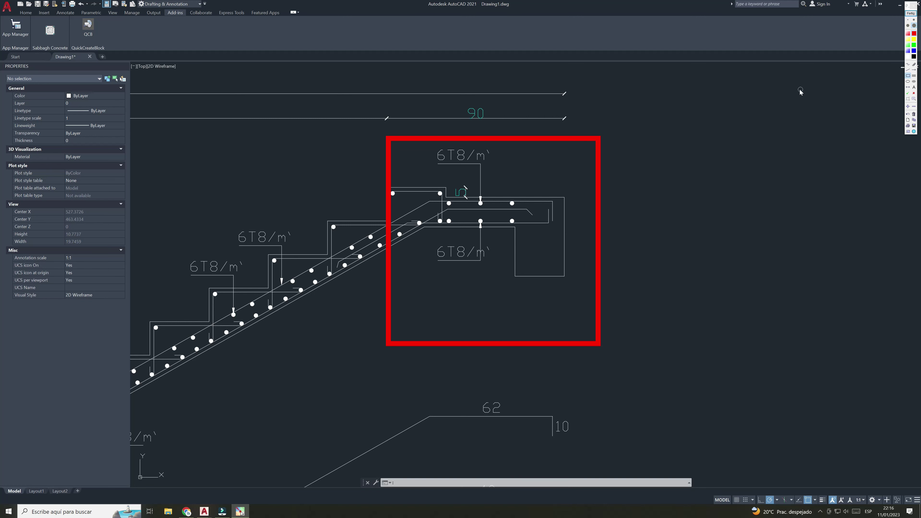
left_click(912, 16)
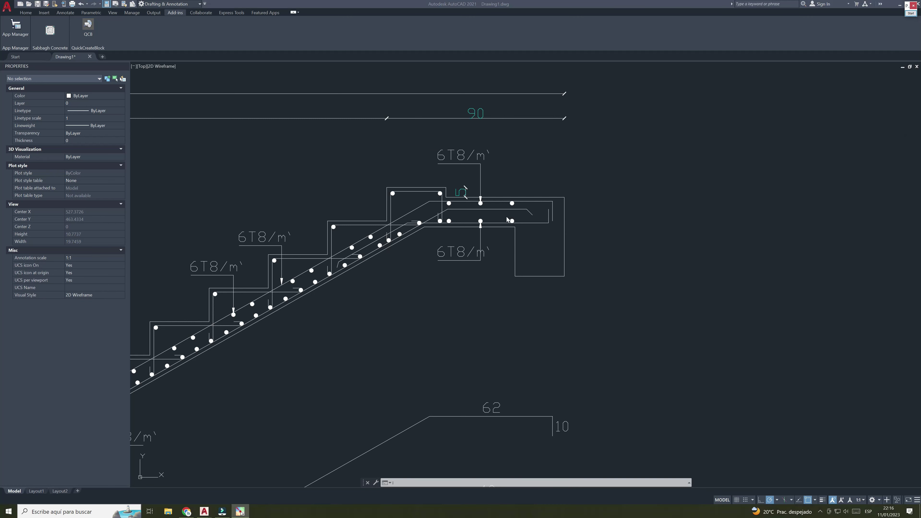
scroll(504, 220, "down", 8)
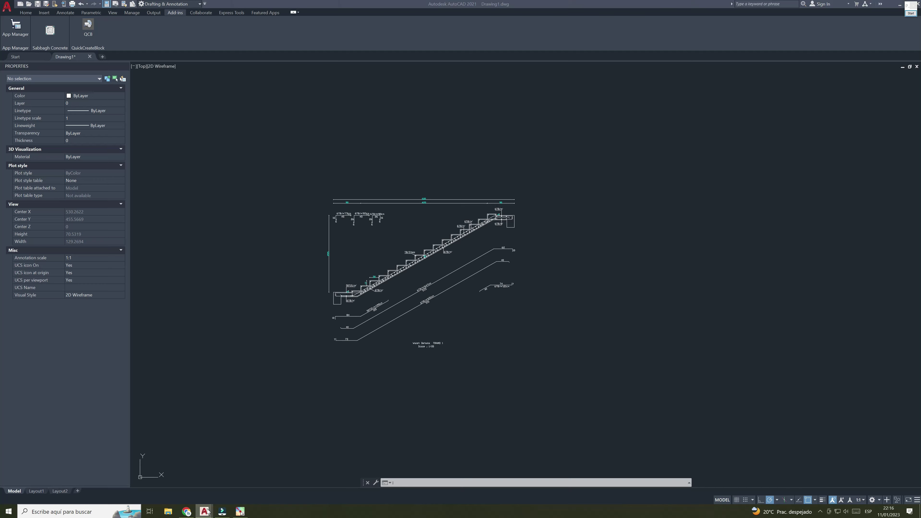
Step: Reposition the Sabbagh Concrete window and box and check-mark the preview's lower stair end
left_click(245, 492)
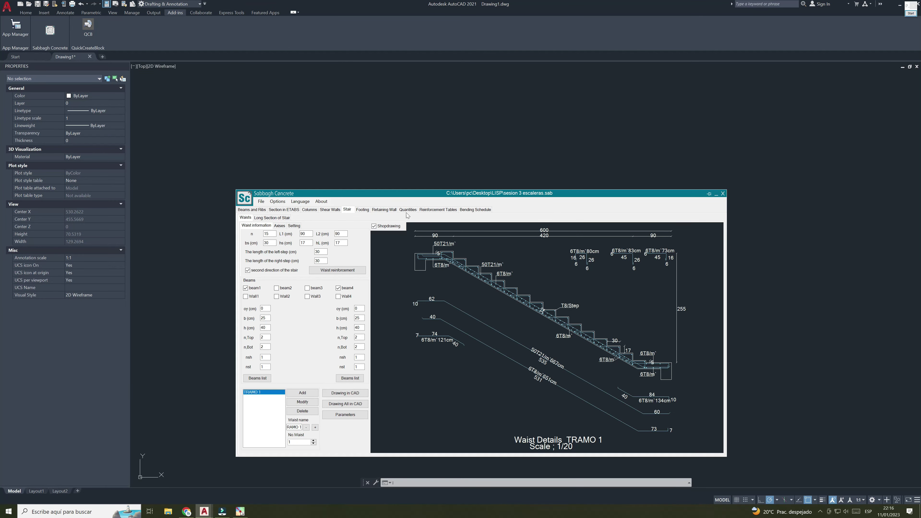
left_click_drag(394, 195, 380, 144)
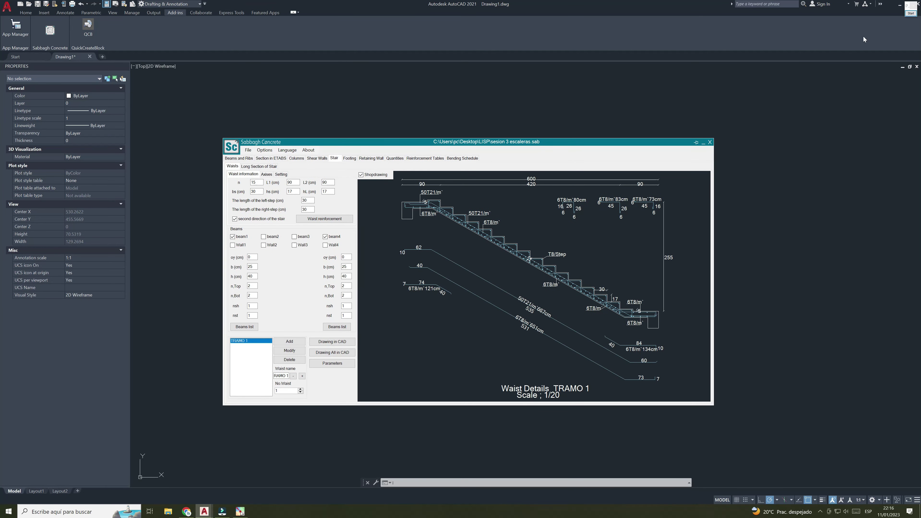
left_click(911, 13)
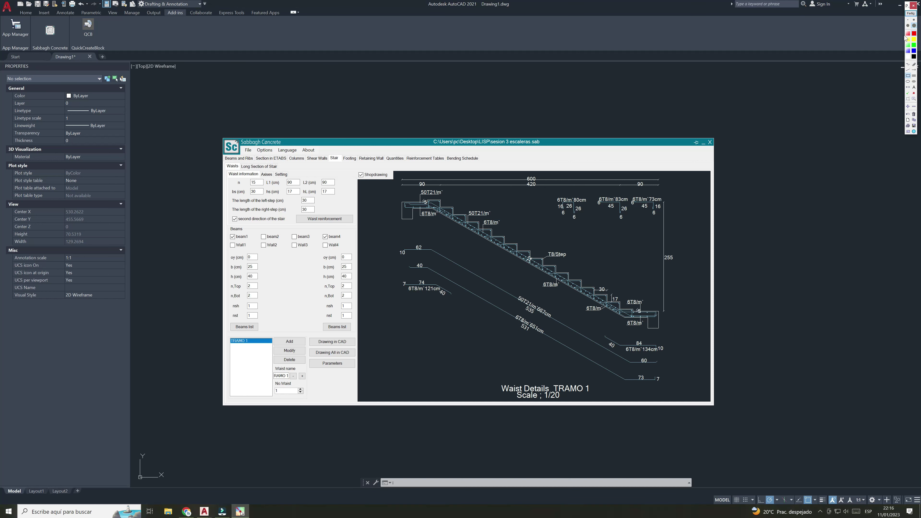
left_click_drag(582, 273, 703, 364)
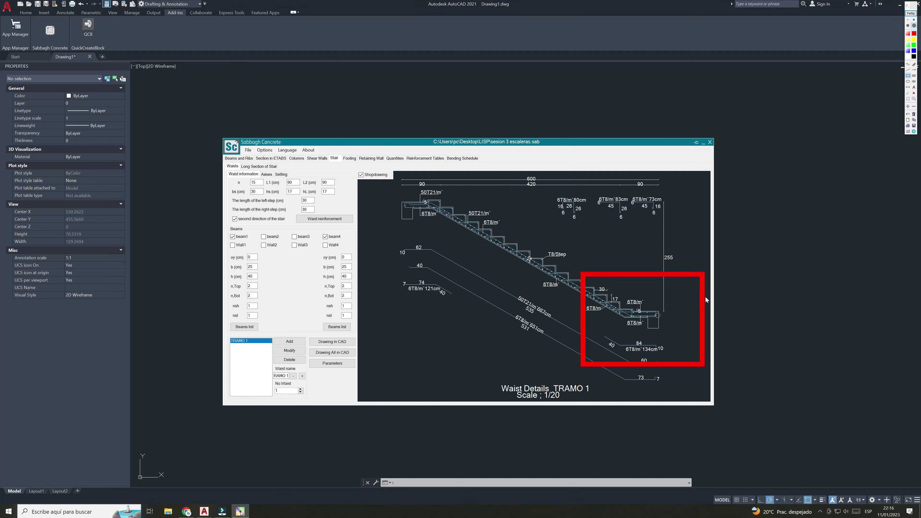
left_click(908, 93)
left_click(664, 313)
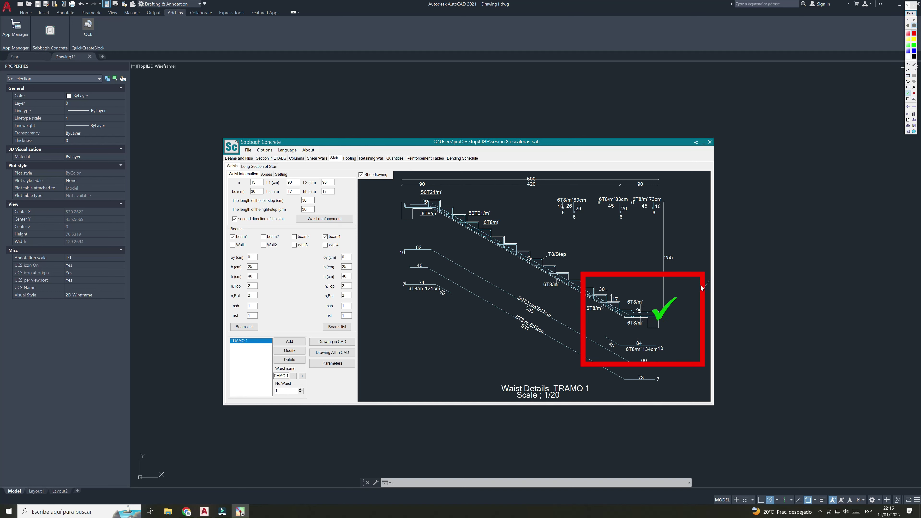
left_click(913, 13)
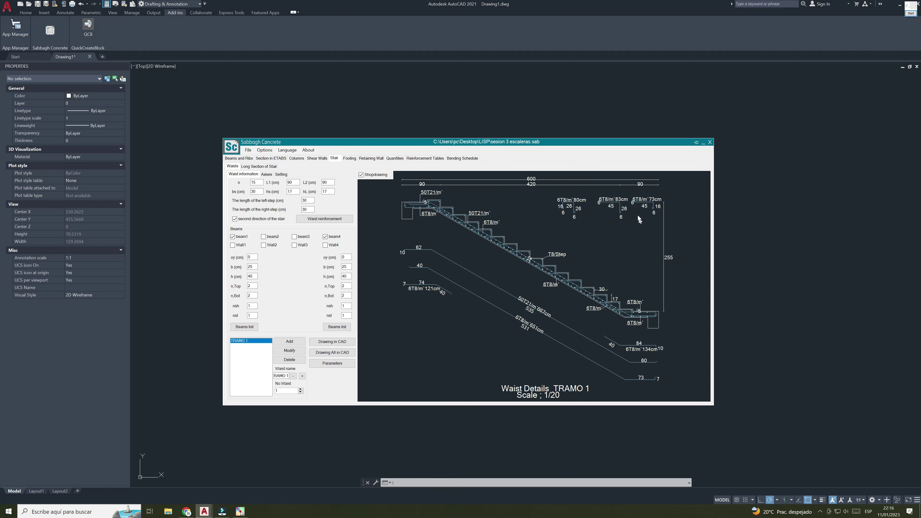
Step: Change the 90 dimension to 0 (no upper beam) and set L2 to 25 cm
double_click(638, 183)
type("0")
key("Return")
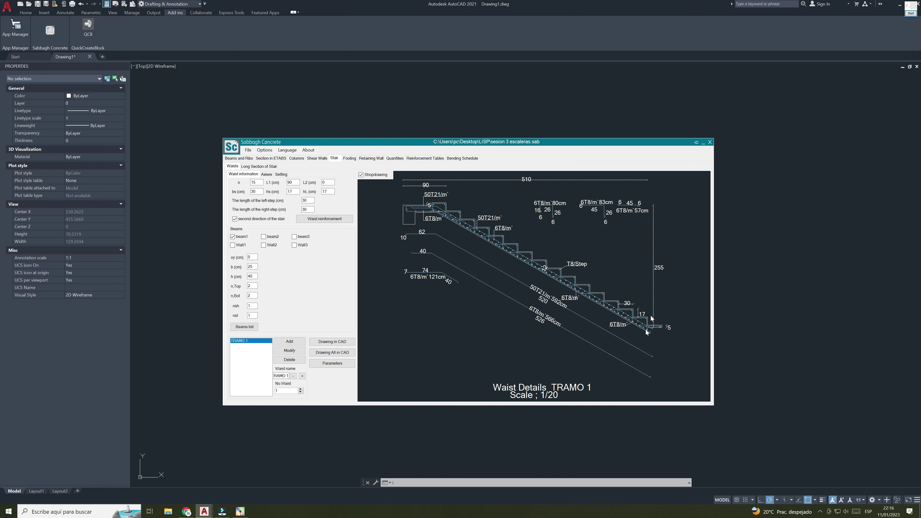
left_click(328, 182)
key("Tab")
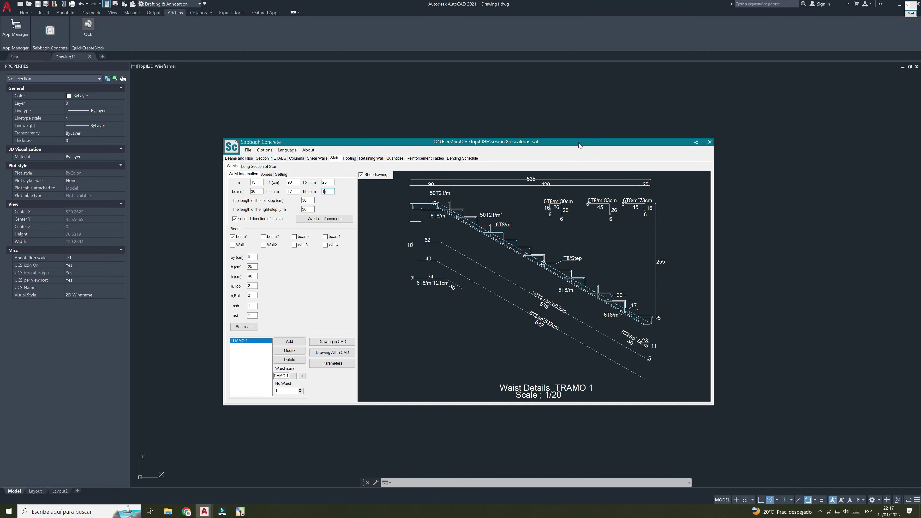
left_click_drag(578, 142, 541, 306)
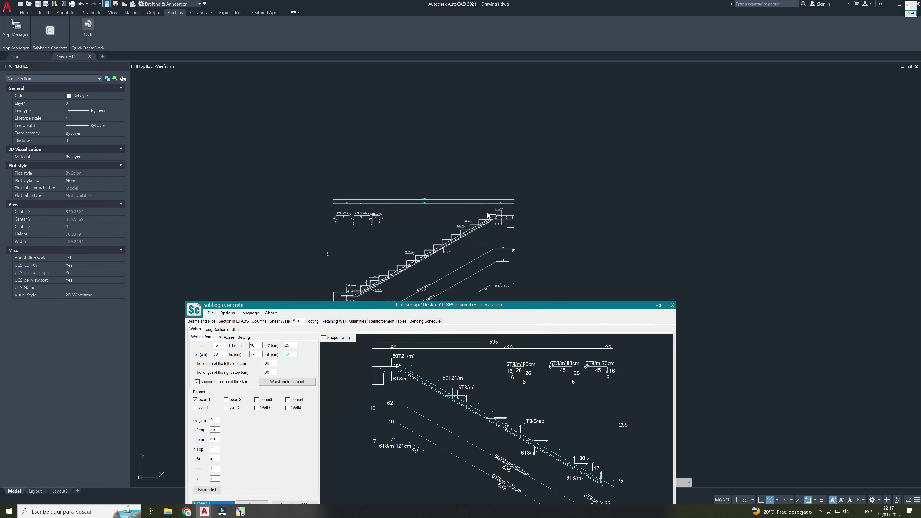
left_click_drag(518, 306, 516, 133)
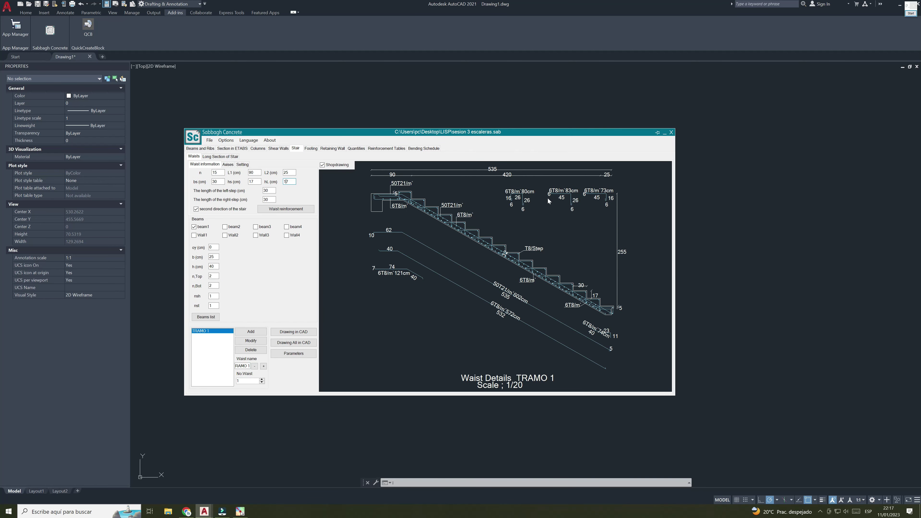
Step: Set 15 steps and L1 of 100 cm, and name the waist TRAMO 2
left_click(213, 248)
left_click(221, 173)
double_click(218, 173)
type("100")
key("Tab")
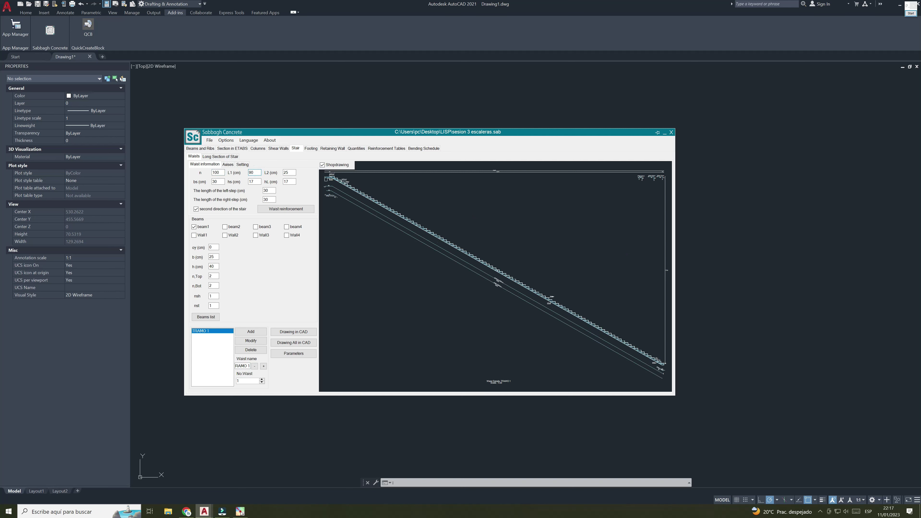
double_click(217, 172)
type("1")
type("5")
key("Tab")
type("100")
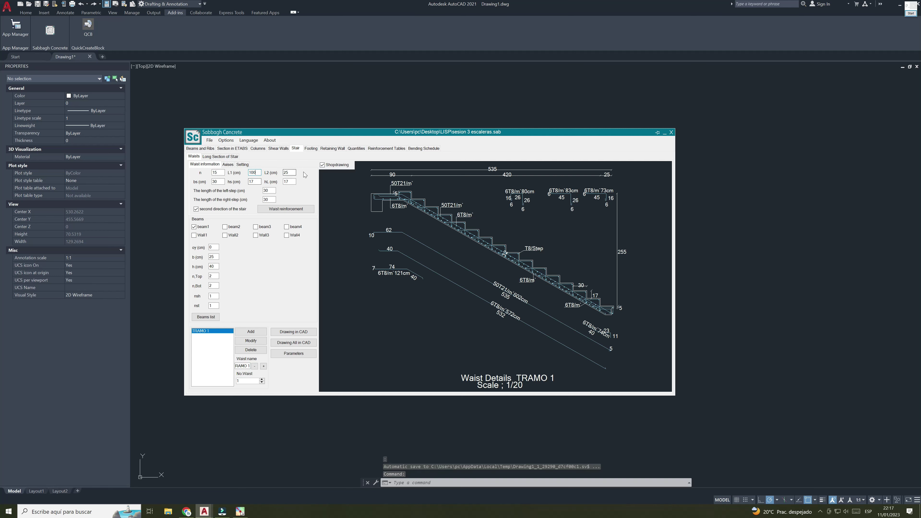
key("Tab")
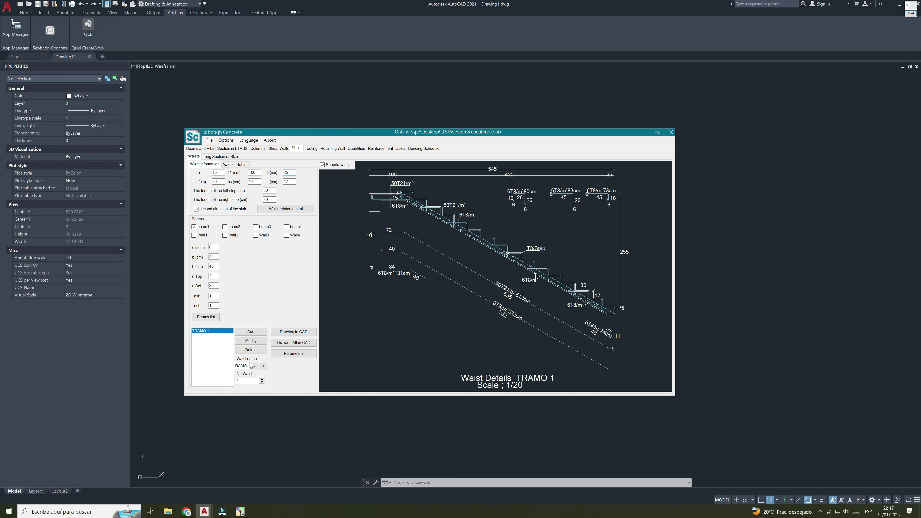
type("2")
Step: Add TRAMO 2 to the waist list, then compare TRAMO 2 and TRAMO 1 previews
left_click(254, 332)
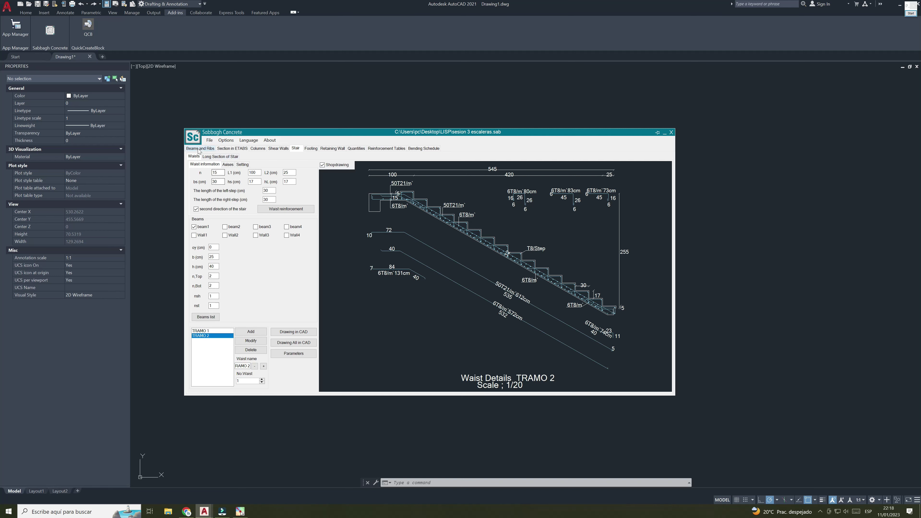
left_click(209, 141)
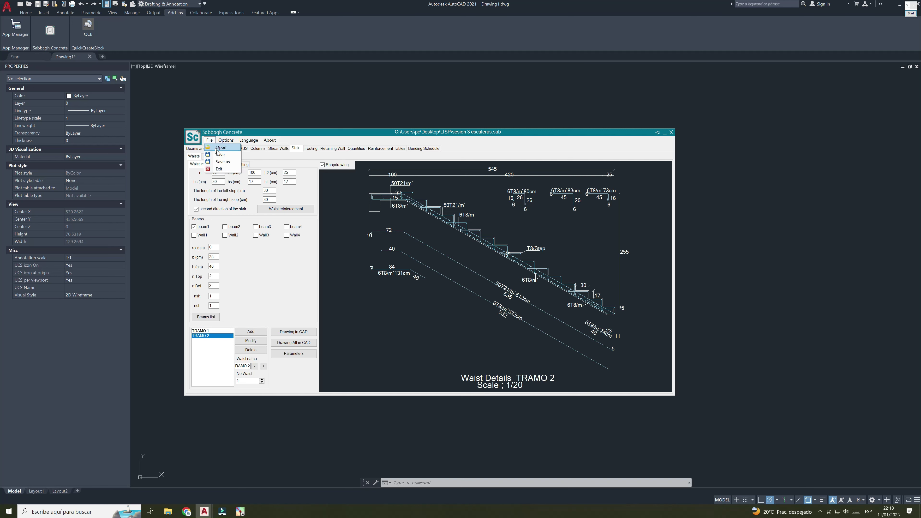
left_click(220, 162)
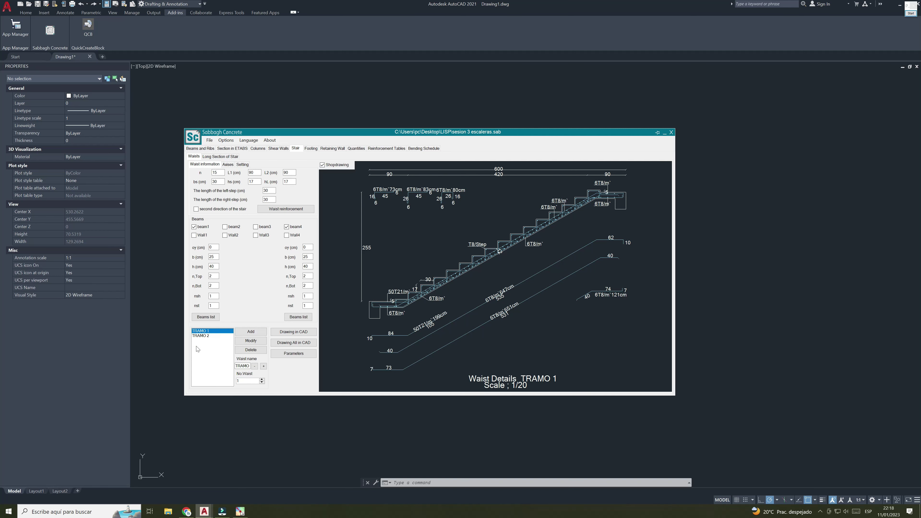
left_click(201, 335)
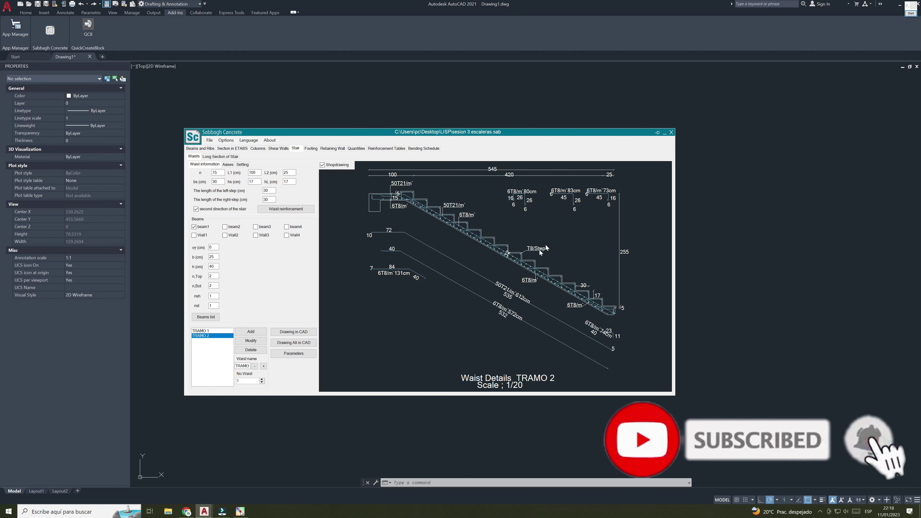
left_click(214, 331)
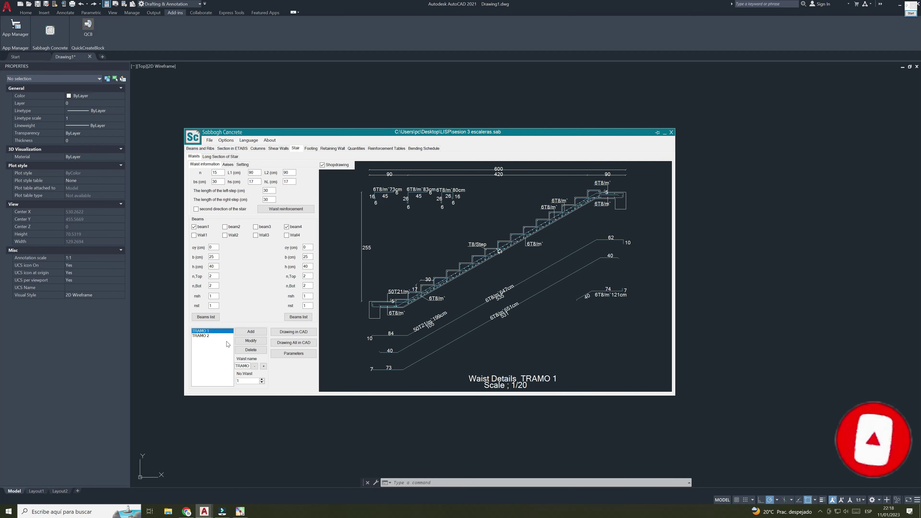
Step: Draw all waists, TRAMO 1 and TRAMO 2, into the drawing at a picked point
left_click(285, 345)
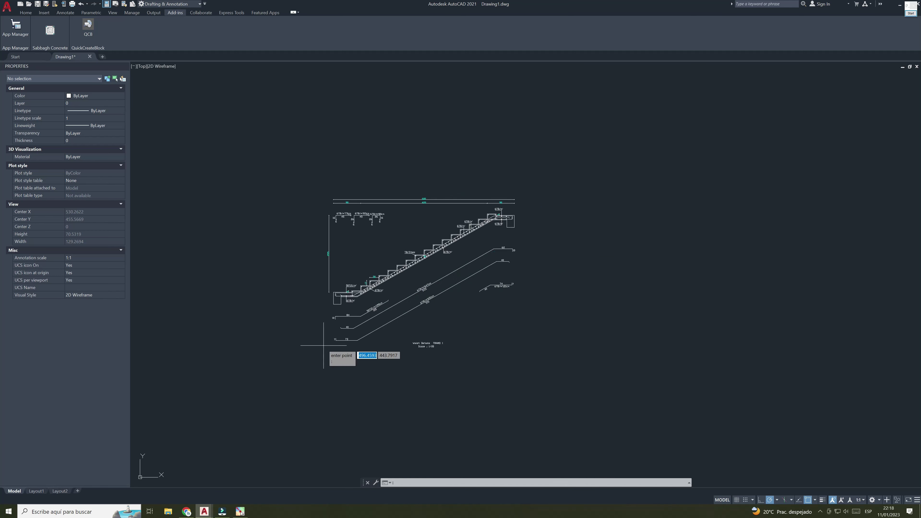
left_click(489, 285)
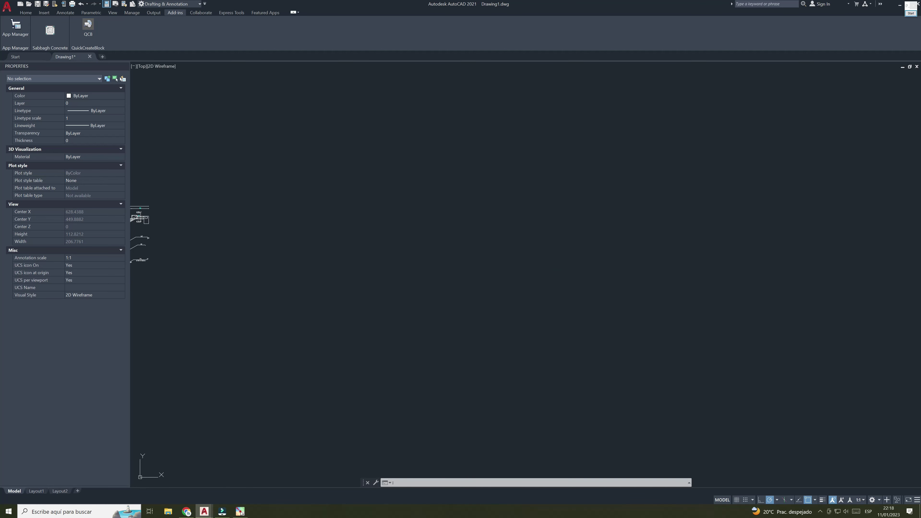
middle_click_drag(531, 366, 431, 282)
scroll(431, 283, "up", 3)
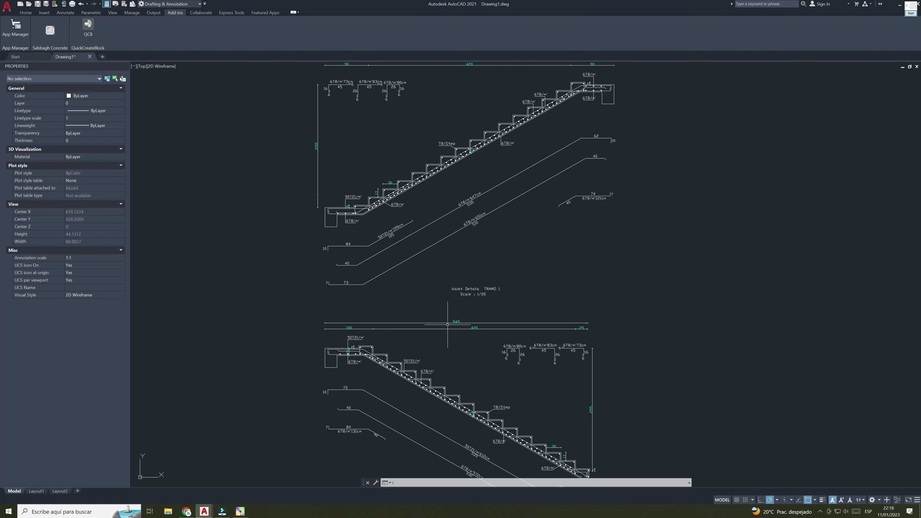
scroll(406, 291, "down", 3)
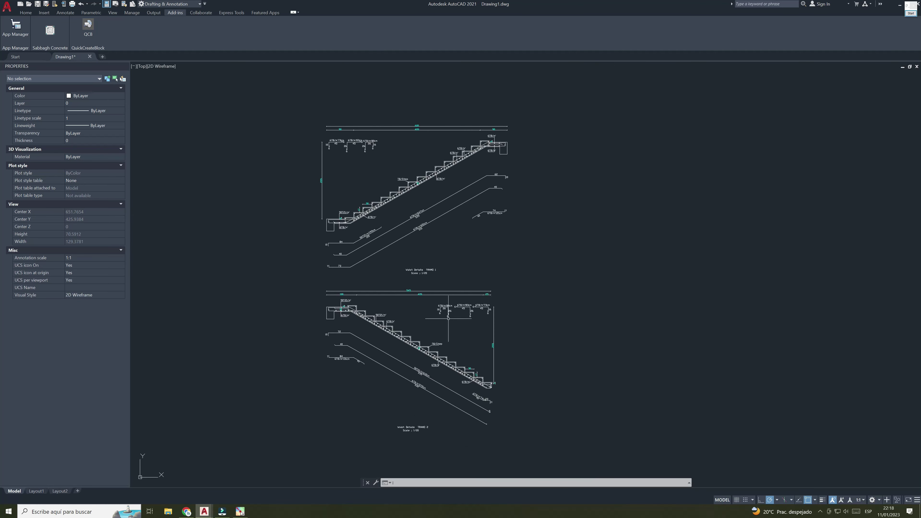
Step: Pan and zoom to inspect both stair details, then restore the Sabbagh Concrete window
middle_click_drag(429, 300, 457, 308)
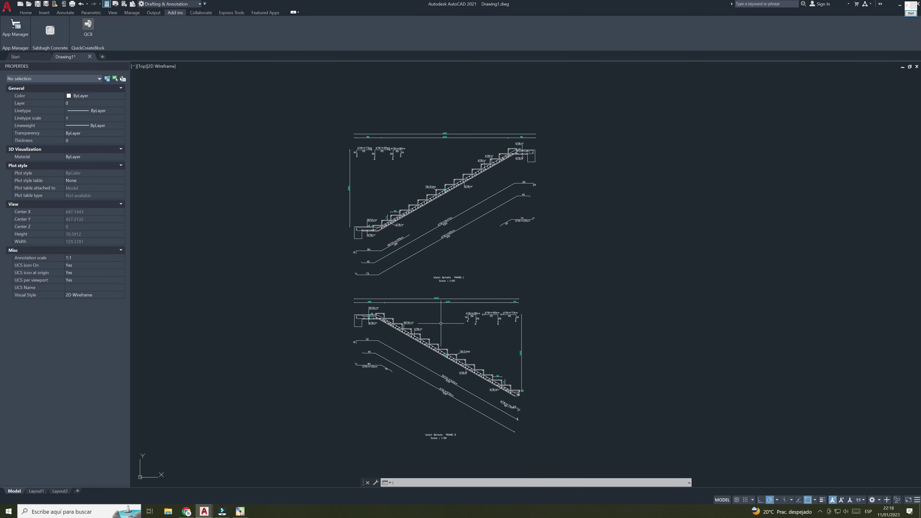
scroll(420, 320, "up", 2)
scroll(420, 320, "down", 2)
scroll(417, 316, "up", 2)
scroll(410, 304, "down", 2)
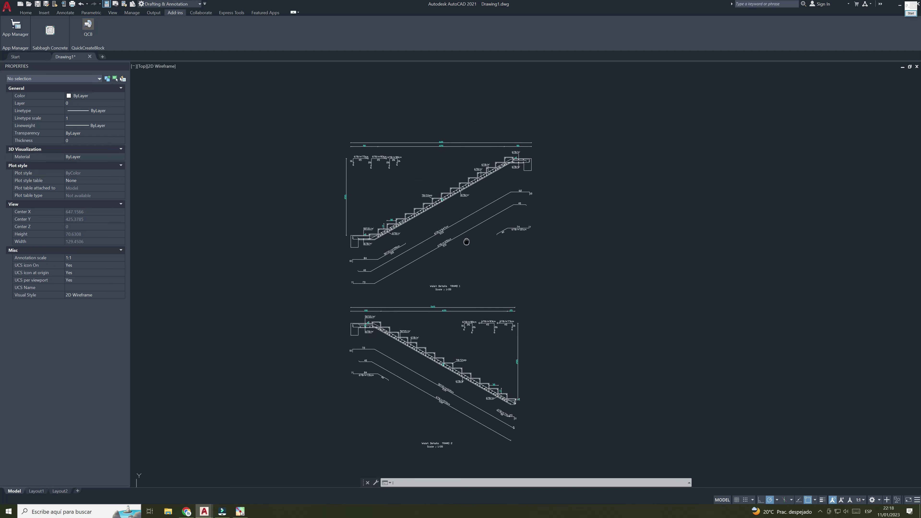
scroll(459, 232, "up", 4)
scroll(459, 232, "down", 4)
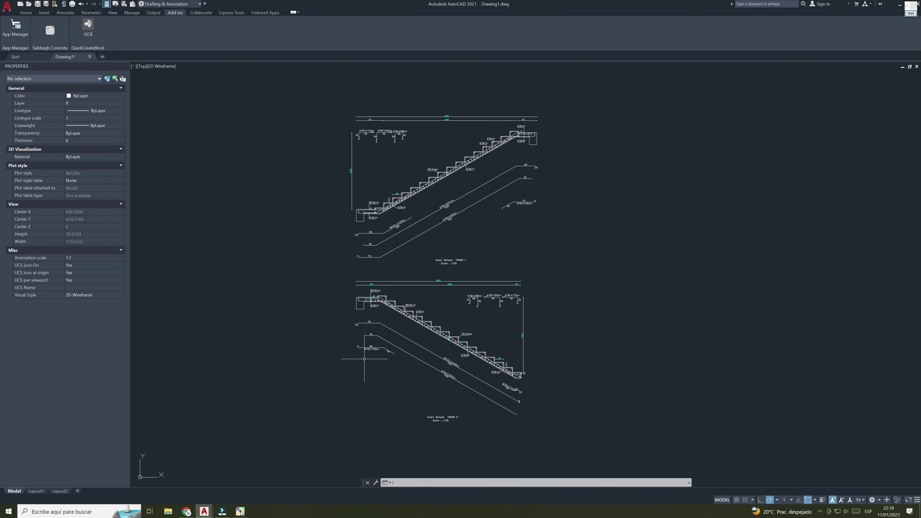
middle_click_drag(381, 339, 432, 312)
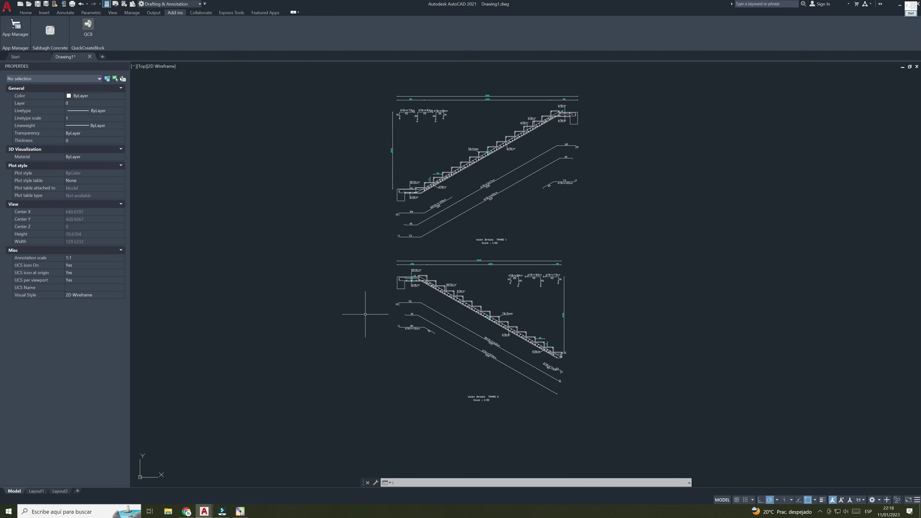
scroll(428, 279, "down", 2)
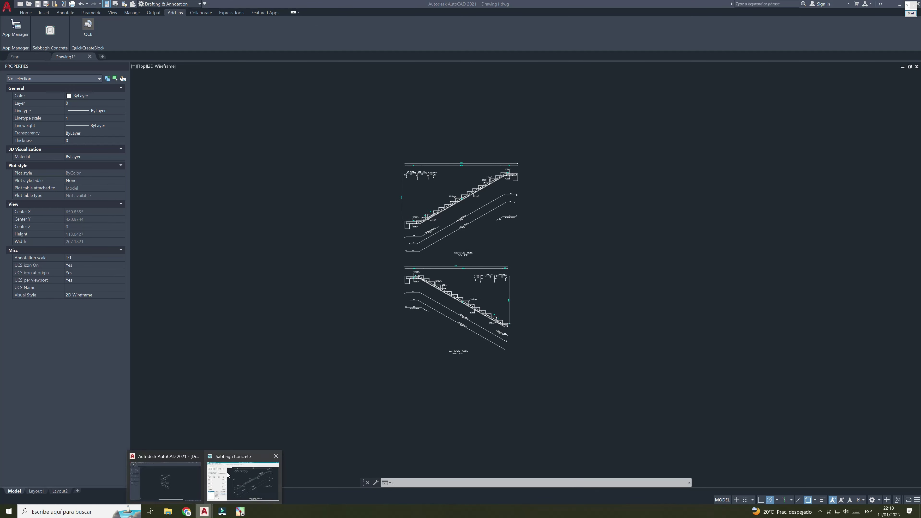
mouse_move(204, 511)
left_click(227, 476)
Step: Toggle the preview between TRAMO 2 and TRAMO 1, ending on TRAMO 1
left_click(209, 336)
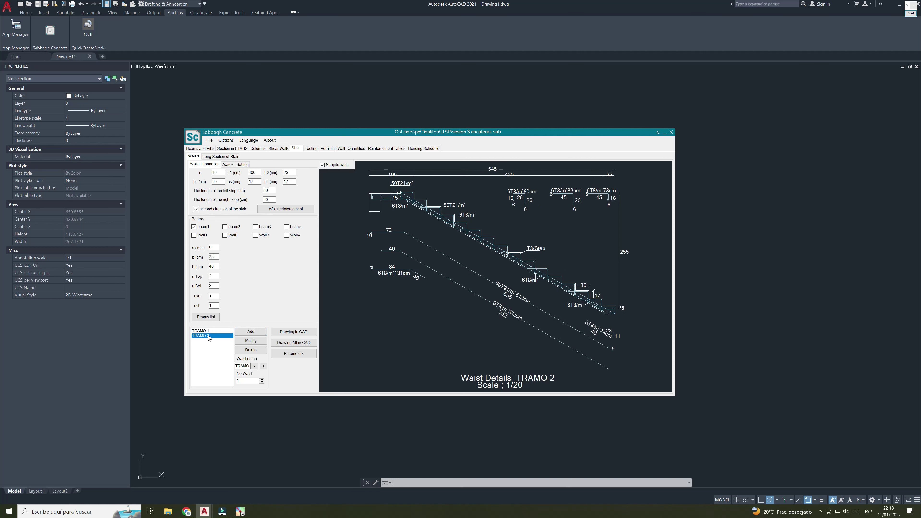
left_click(209, 333)
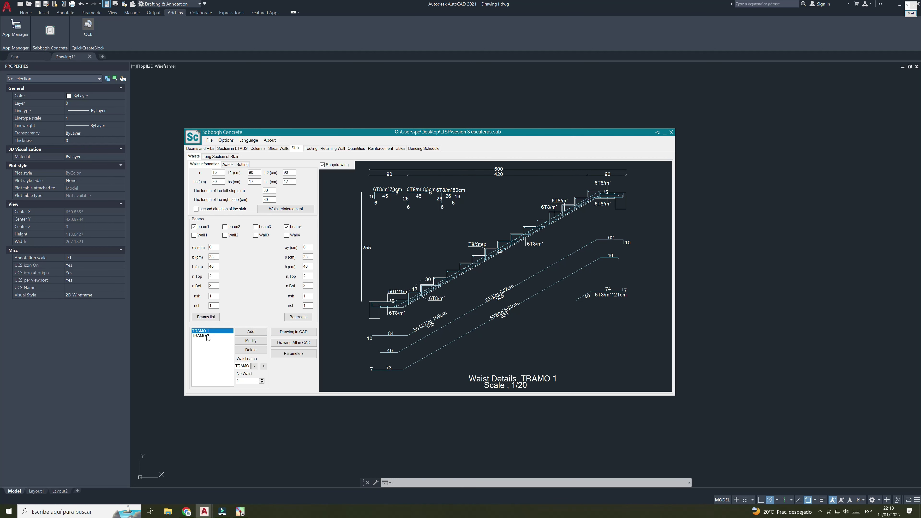
left_click(207, 336)
left_click(212, 331)
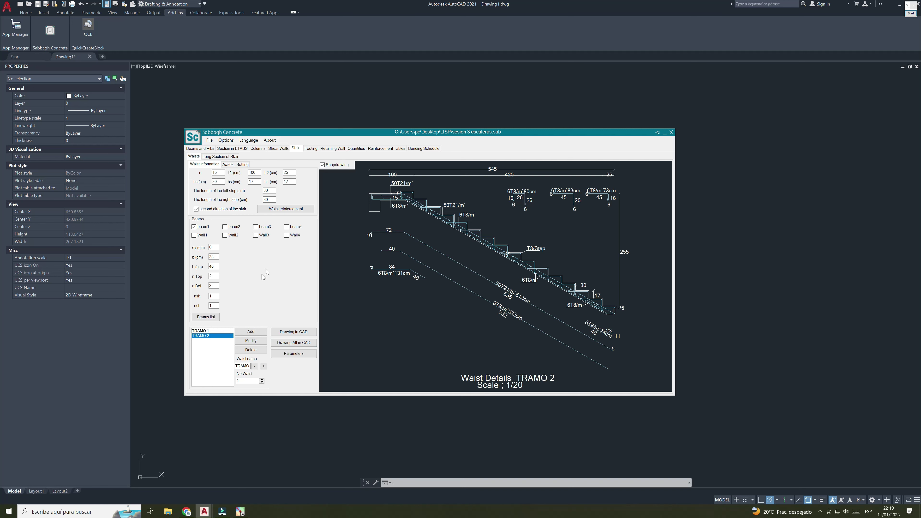
Step: Browse the waist Parameters editor, cancel without changes, and go to Long Section of Stair
left_click(290, 353)
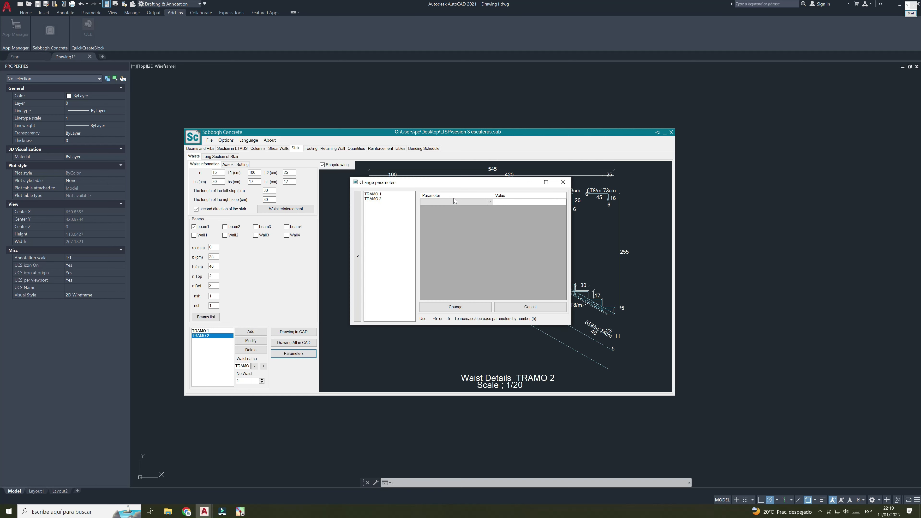
left_click(492, 200)
left_click(369, 194)
left_click(371, 194)
left_click(489, 203)
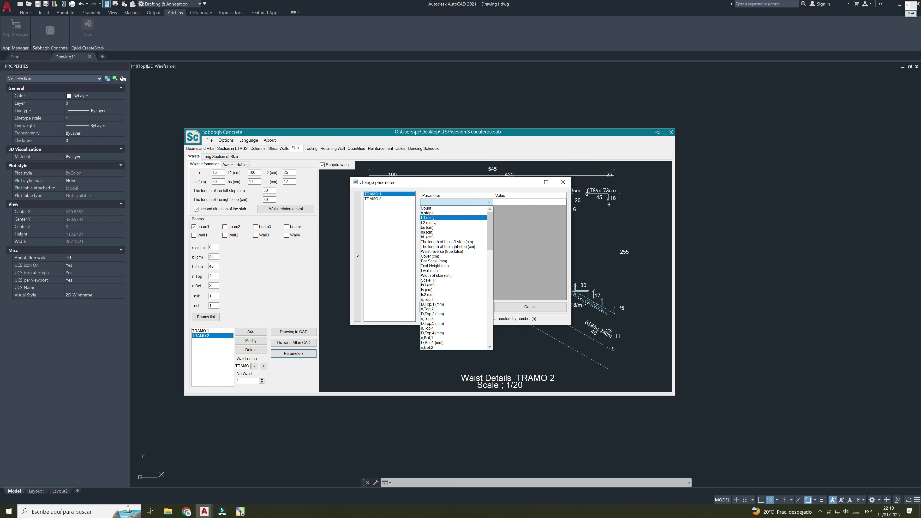
scroll(457, 301, "down", 4)
scroll(465, 320, "up", 2)
scroll(471, 276, "up", 1)
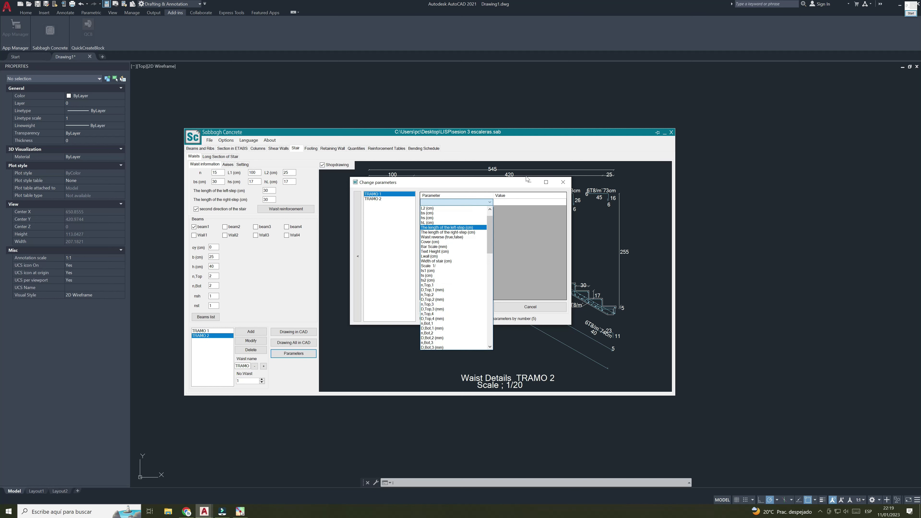
left_click(564, 182)
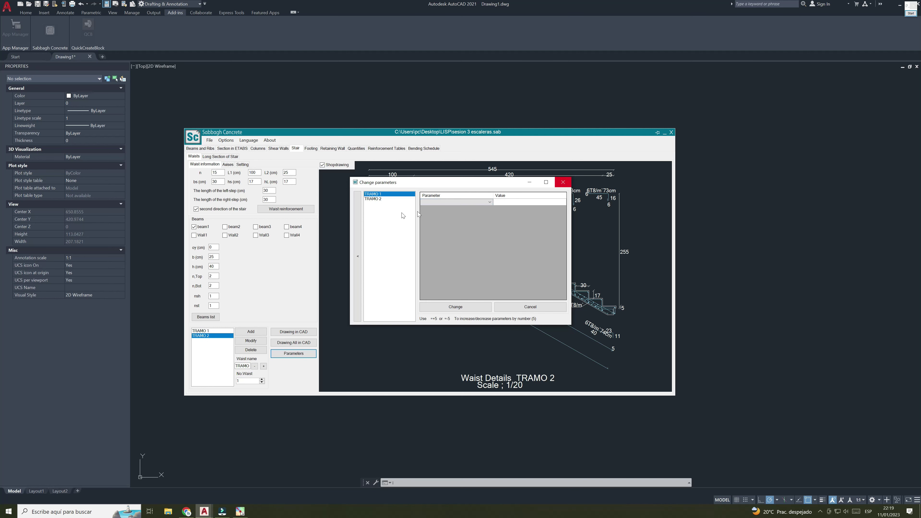
left_click(532, 311)
left_click(217, 158)
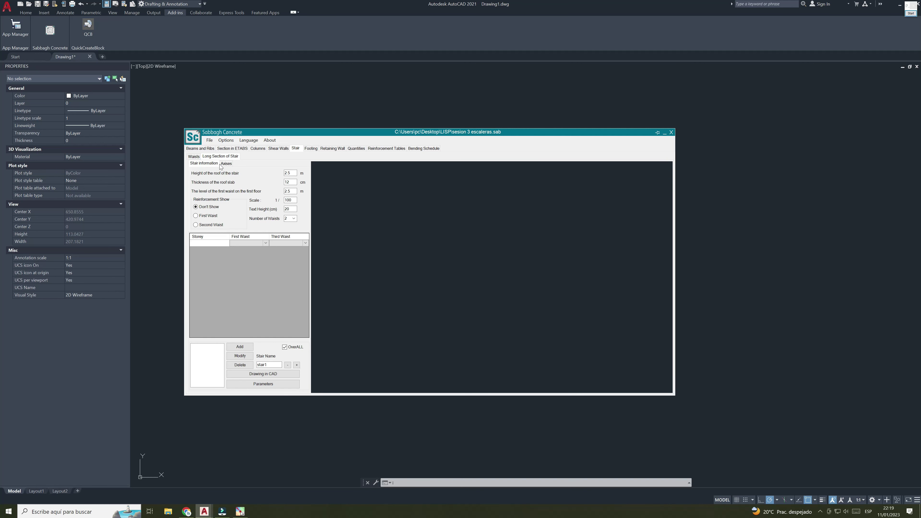
Step: Select First Waist reinforcement display and check the Axises sub-tab of the long section
left_click(196, 215)
left_click(196, 207)
left_click(226, 164)
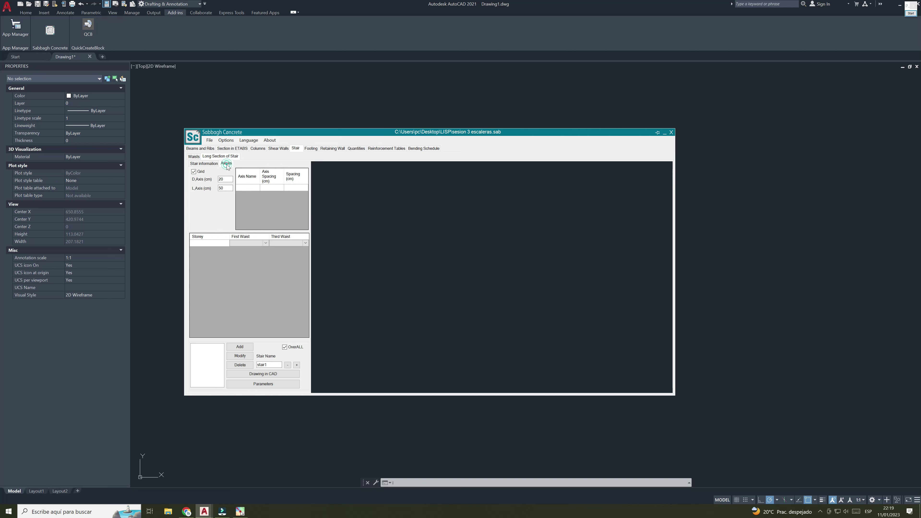
left_click(205, 163)
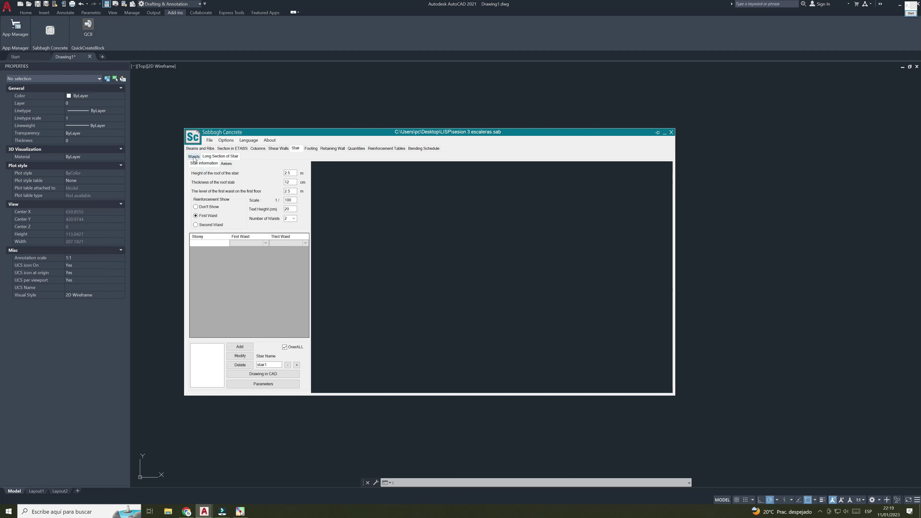
left_click(224, 157)
Step: Step the new stair's name up to stair3
left_click(271, 364)
left_click(297, 365)
left_click(297, 365)
left_click(284, 347)
Step: Add storeys 1 and 2 with first waists TRAMO 1 and TRAMO 2
type("1")
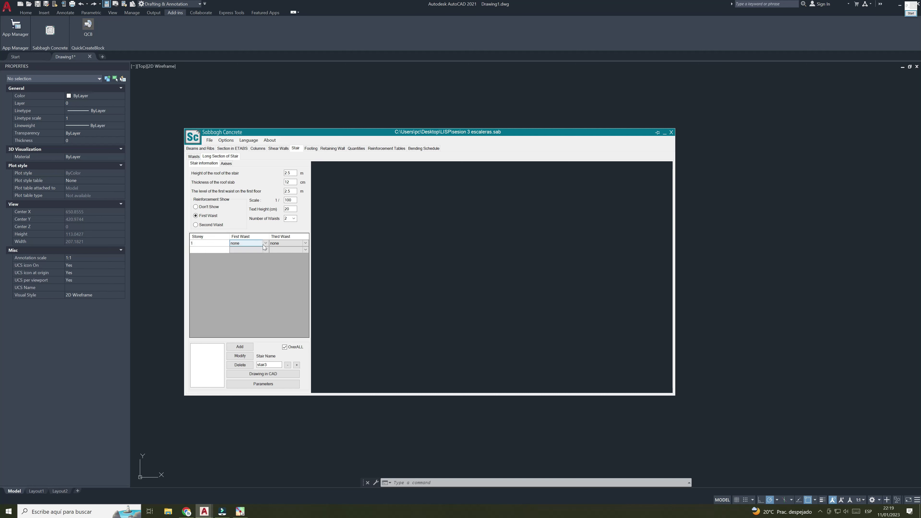
left_click(265, 243)
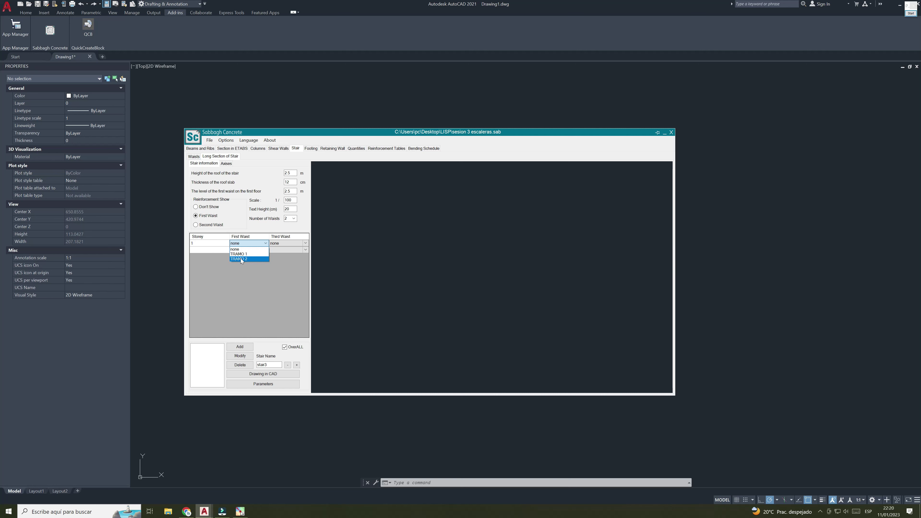
left_click(242, 255)
left_click(210, 251)
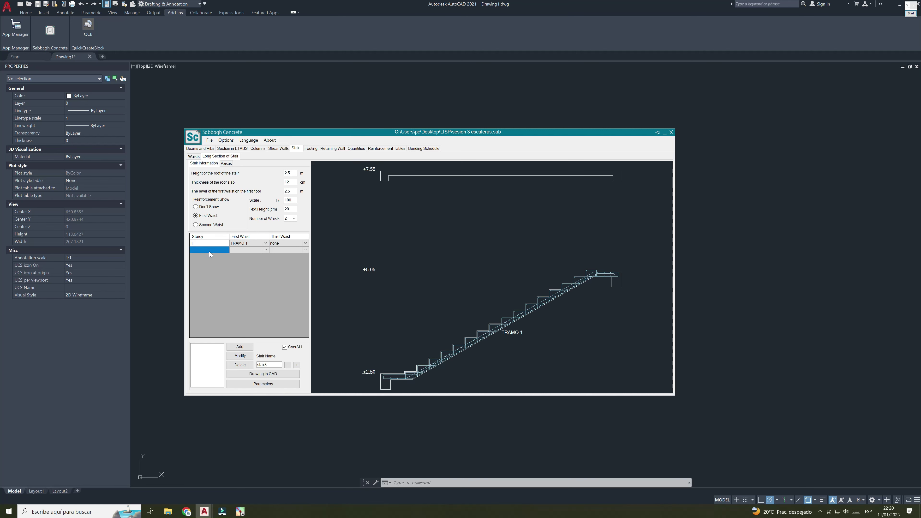
type("2")
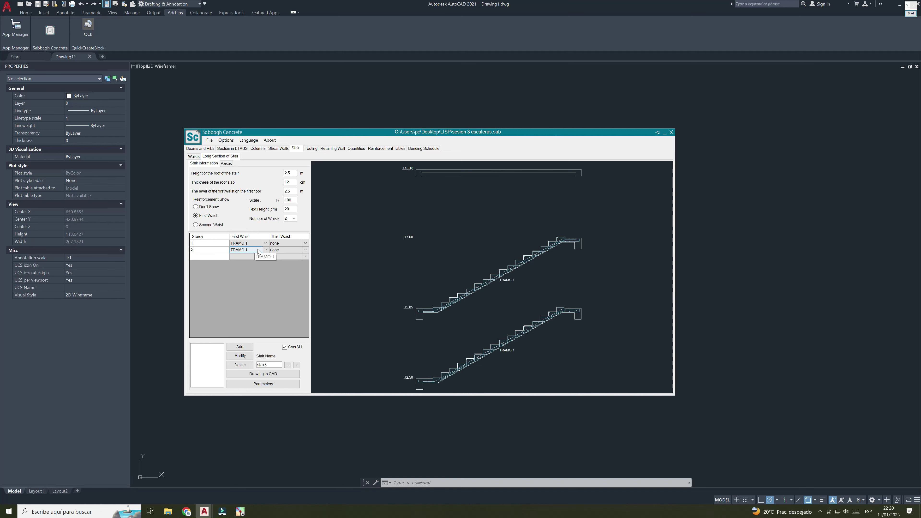
left_click(264, 251)
left_click(206, 256)
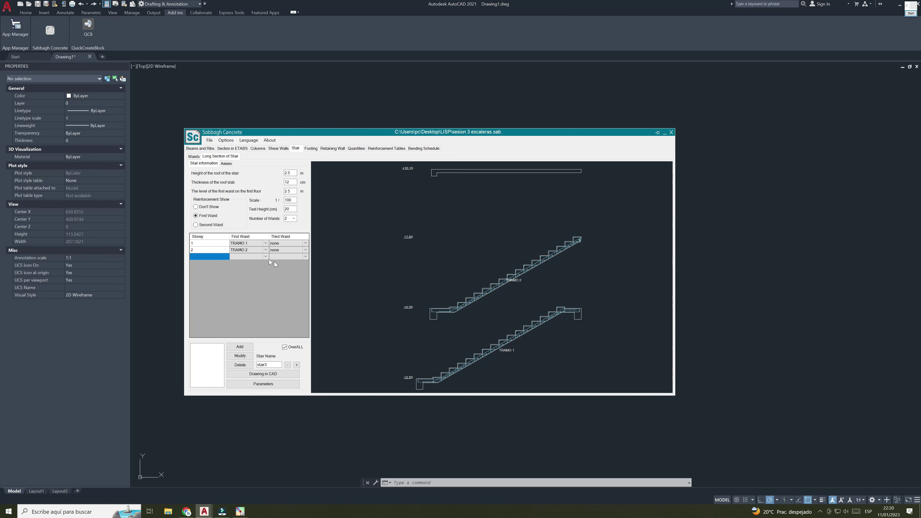
left_click(266, 250)
left_click(263, 249)
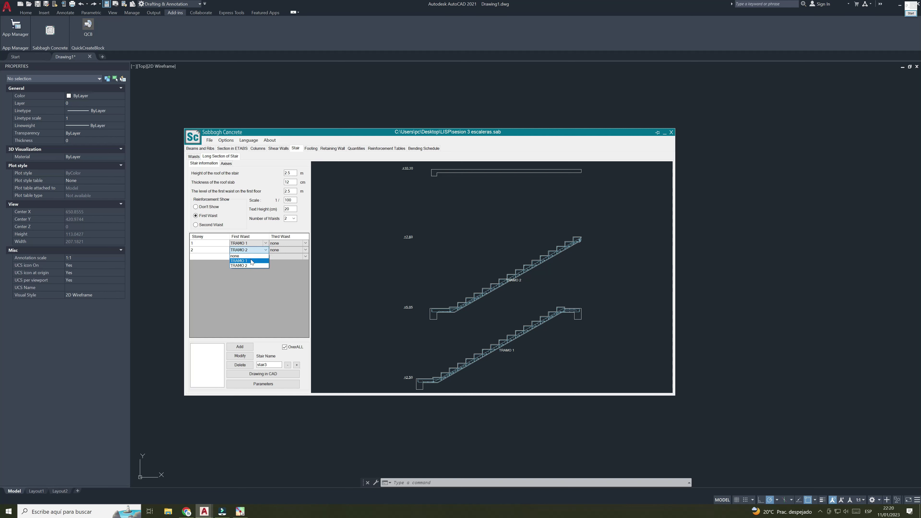
left_click(254, 266)
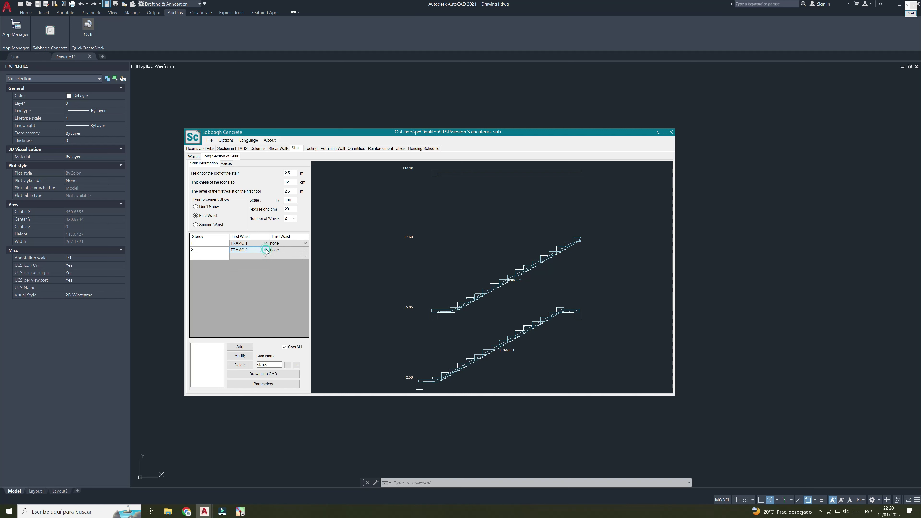
Step: Set the third waists to TRAMO 2 for storey 1 and TRAMO 1 for storey 2
left_click(288, 243)
left_click(305, 243)
left_click(283, 258)
left_click(274, 249)
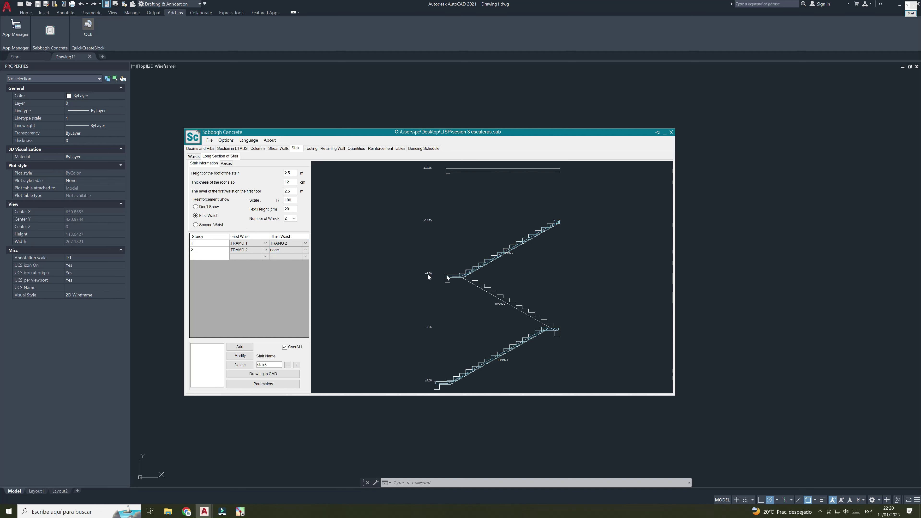
left_click(248, 250)
left_click(290, 249)
left_click(305, 250)
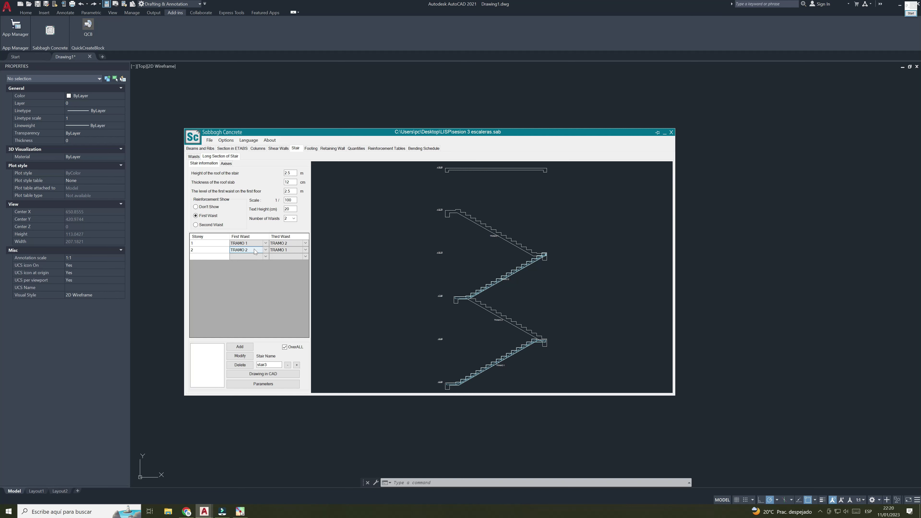
left_click(247, 257)
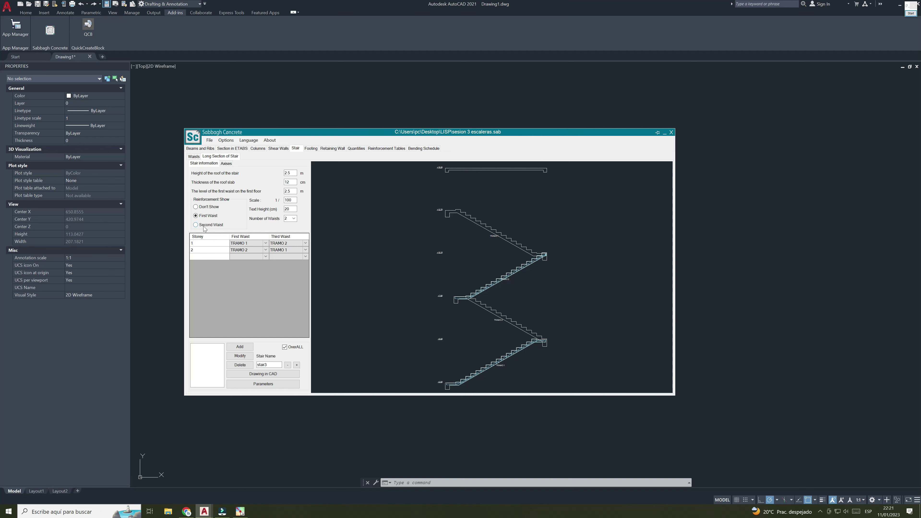
Step: Insert the first-waist stair long section (TRAMO 1, TRAMO 2, levels +2.50 to +15.20) into the drawing
left_click(270, 375)
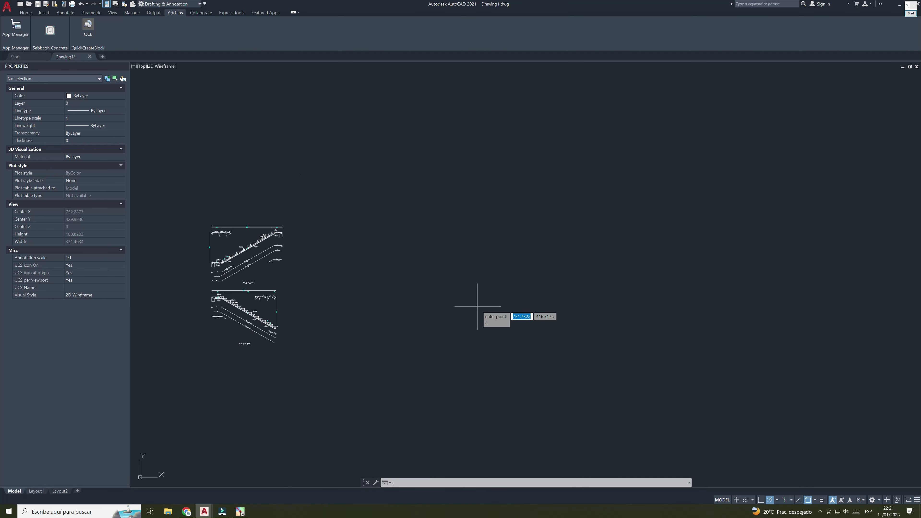
left_click(492, 328)
scroll(492, 328, "up", 7)
scroll(493, 329, "up", 3)
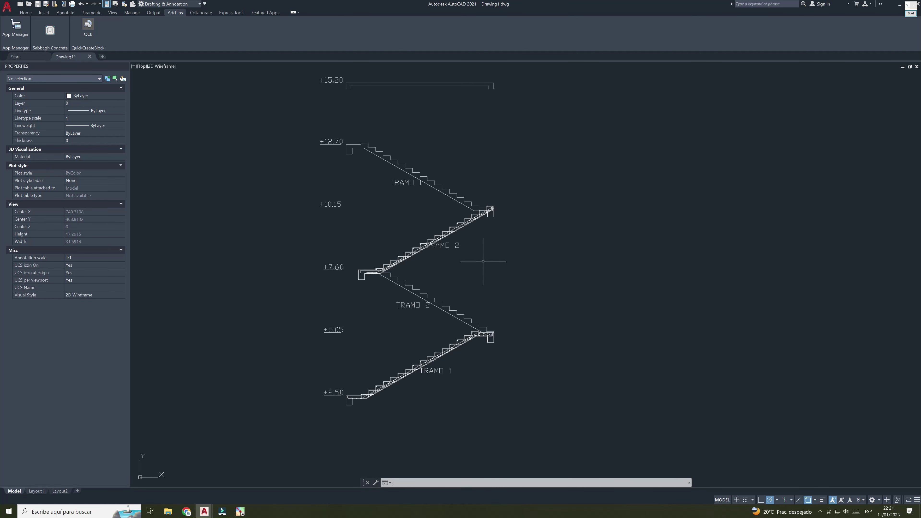
scroll(405, 256, "up", 2)
scroll(405, 256, "down", 2)
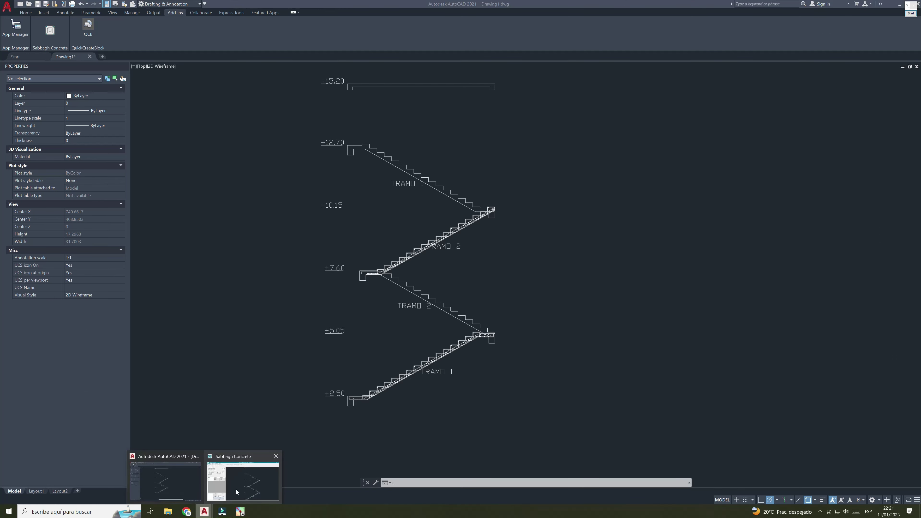
left_click(235, 488)
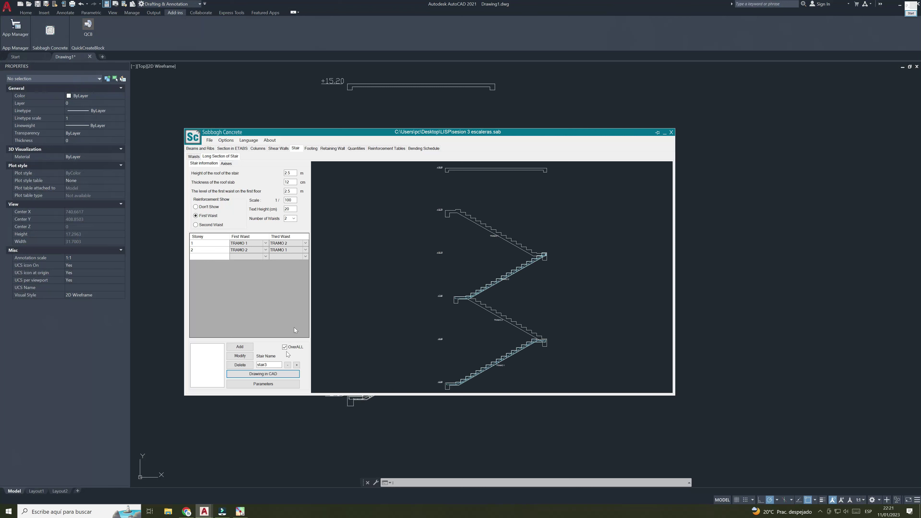
Step: Switch reinforcement to Second Waist and insert the redrawn stair beside the first
left_click(196, 225)
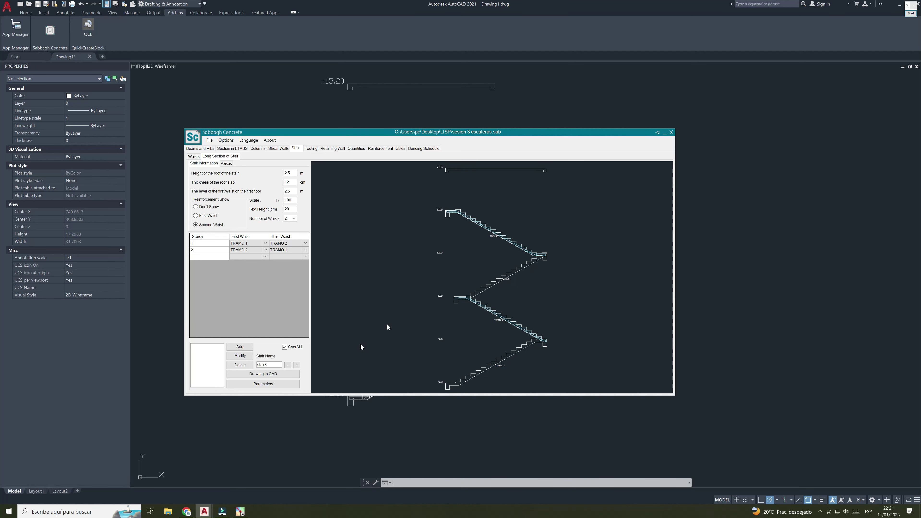
left_click(263, 374)
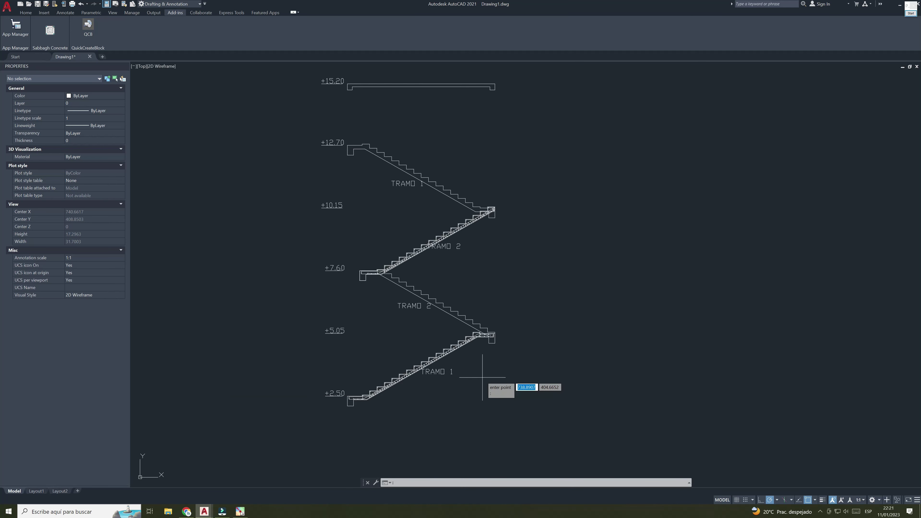
scroll(526, 374, "down", 1)
scroll(479, 297, "down", 2)
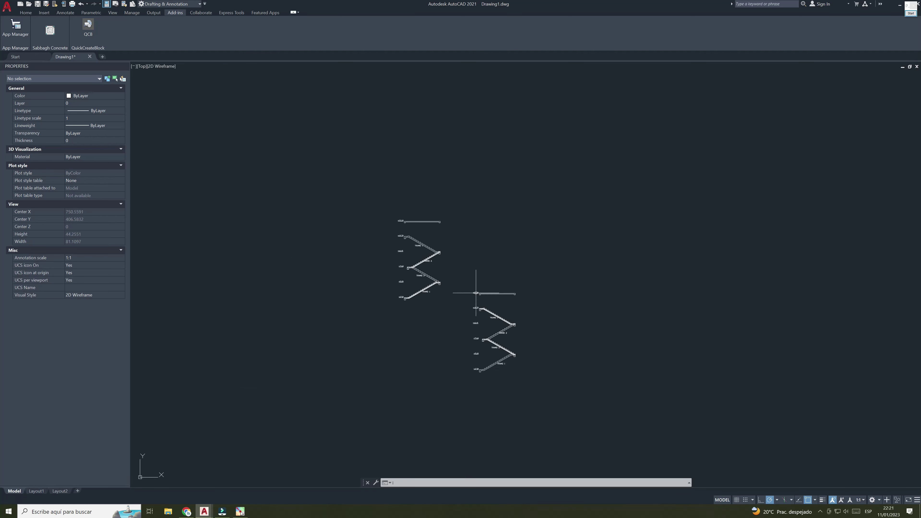
left_click(476, 292)
scroll(476, 293, "up", 4)
Step: Select the new stair section and start moving it from a base point
left_click(456, 237)
scroll(550, 376, "down", 4)
left_click(594, 439)
left_click(26, 12)
left_click(88, 21)
left_click(528, 358)
Step: Set the second stair down alongside the first and zoom to compare both sections
scroll(541, 326, "up", 4)
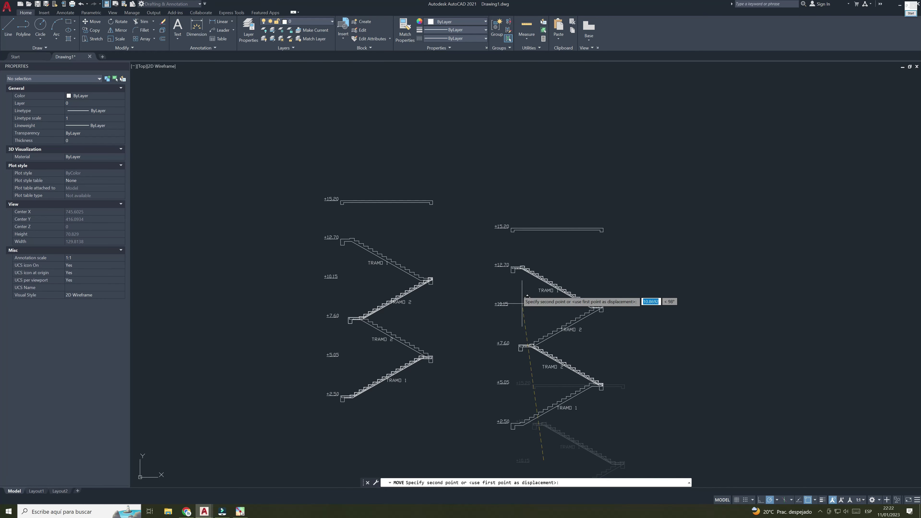
left_click(520, 280)
scroll(551, 342, "up", 4)
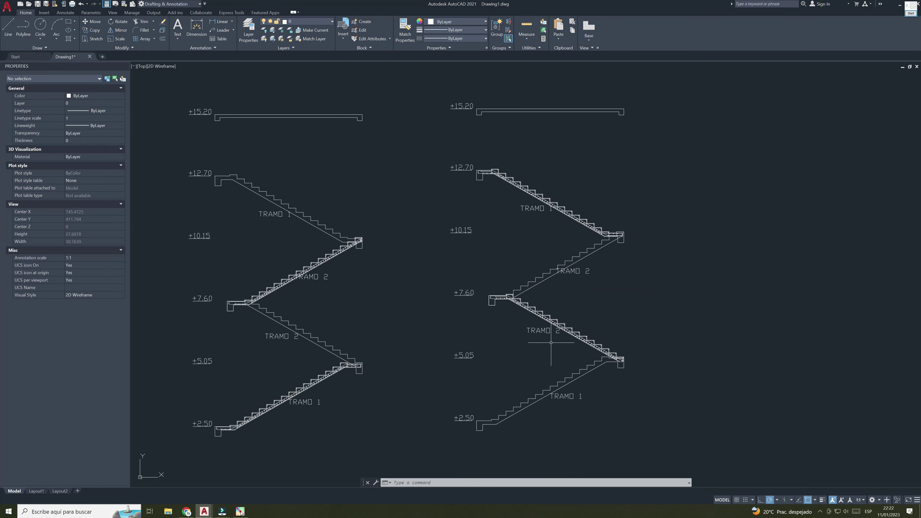
scroll(548, 335, "down", 2)
scroll(546, 332, "up", 2)
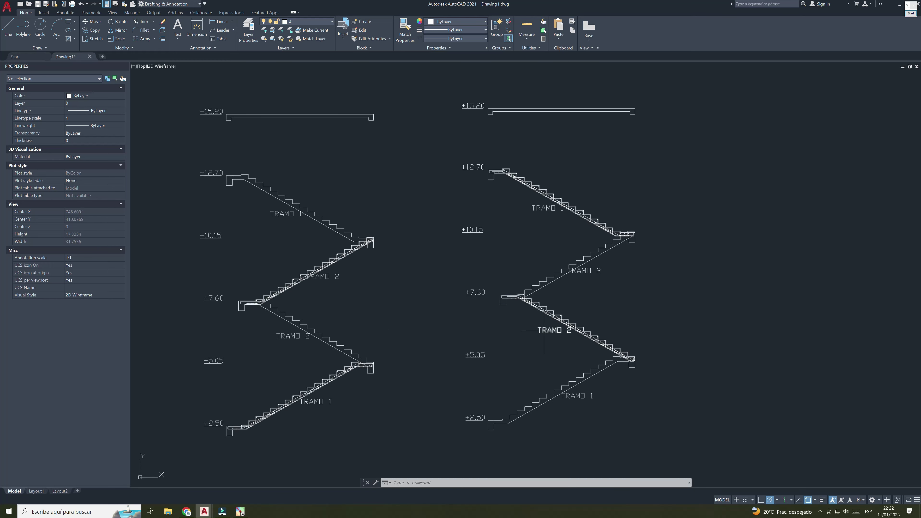
scroll(545, 329, "down", 3)
scroll(583, 344, "up", 1)
scroll(581, 342, "up", 2)
scroll(559, 348, "down", 1)
scroll(551, 269, "down", 2)
scroll(569, 254, "up", 5)
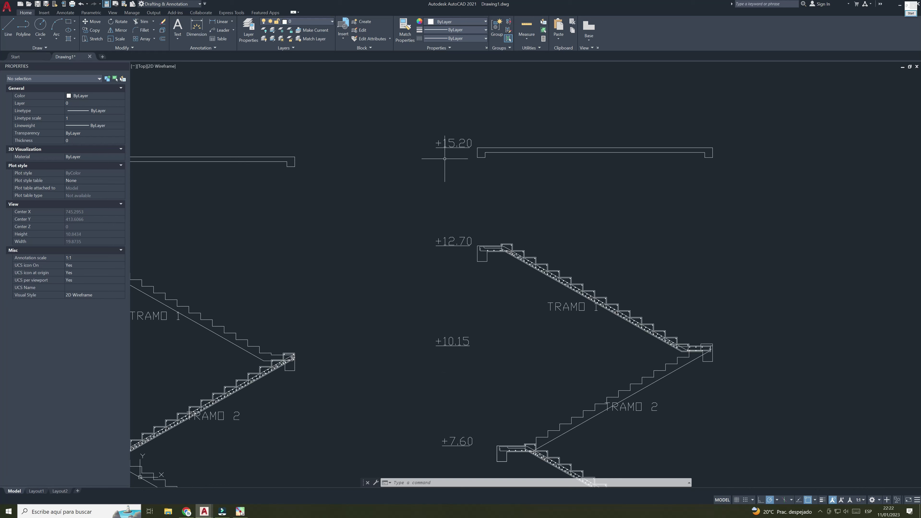
scroll(445, 159, "down", 4)
scroll(461, 319, "down", 2)
scroll(475, 362, "up", 2)
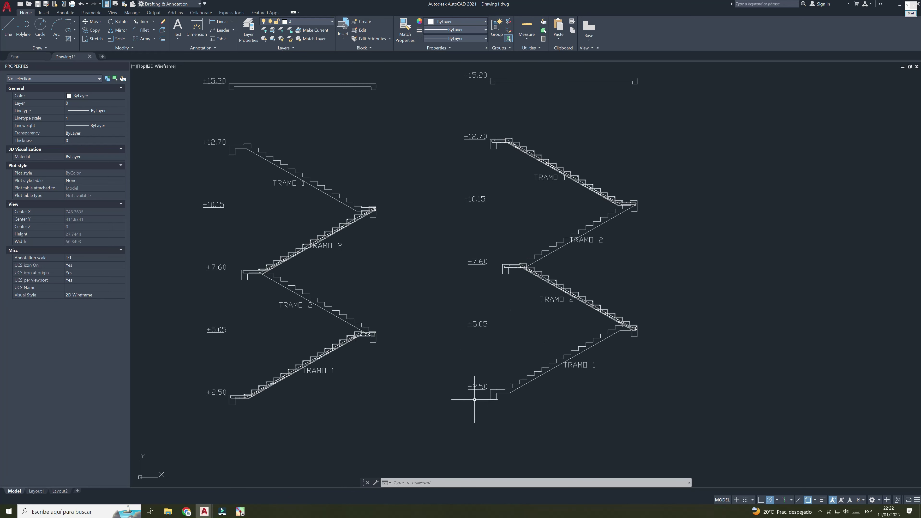
scroll(498, 390, "down", 2)
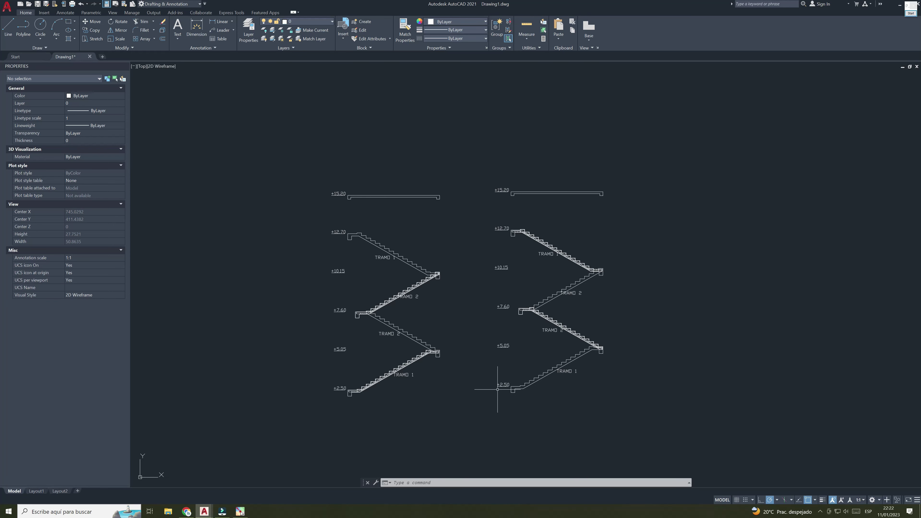
Step: Inspect the +2.50 level label, clear the selection, and return to Sabbagh Concrete
left_click(502, 385)
scroll(497, 390, "up", 4)
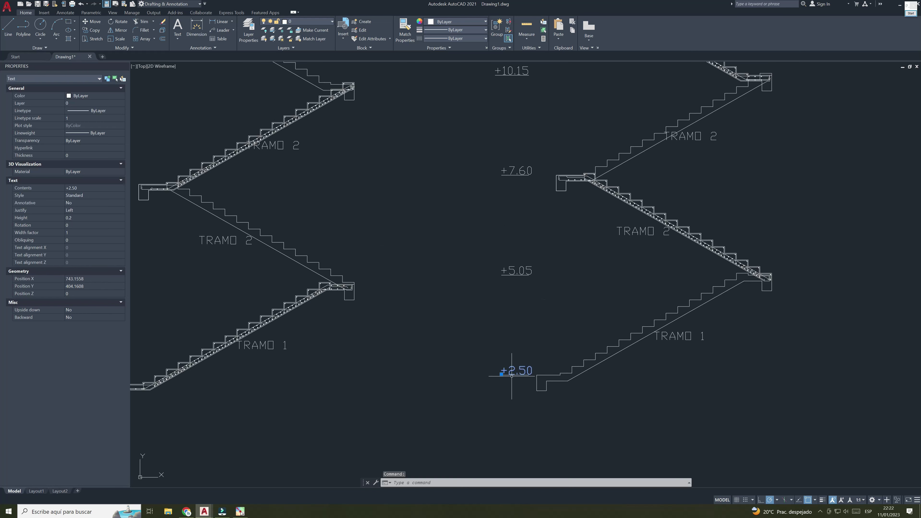
scroll(511, 376, "down", 3)
scroll(502, 370, "up", 3)
key("Escape")
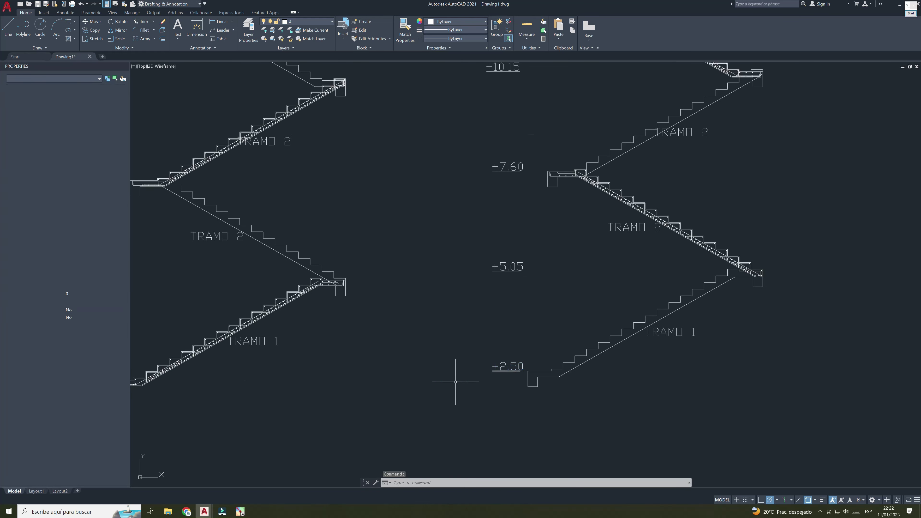
left_click(245, 481)
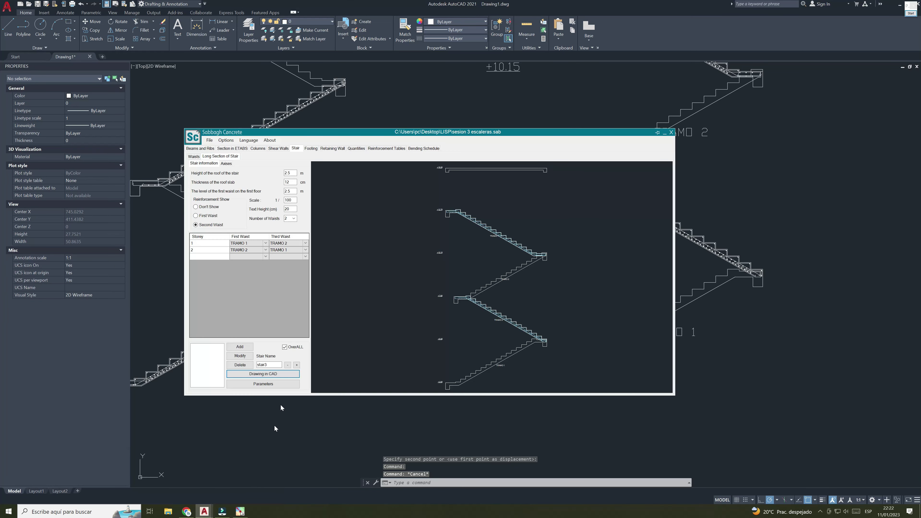
Step: Change the stair's bottom level from +2.50 to +0.00, keep roof height 2.5, and redraw it
double_click(290, 173)
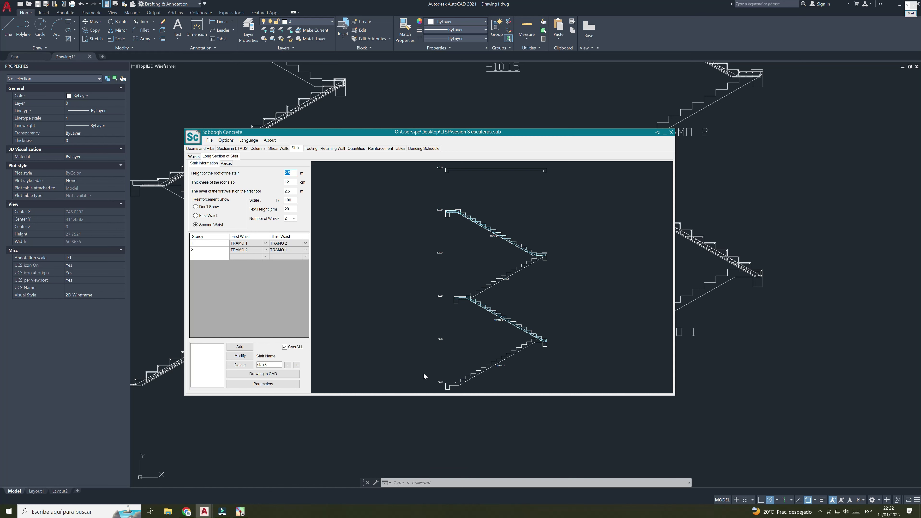
double_click(439, 382)
type("+0.00")
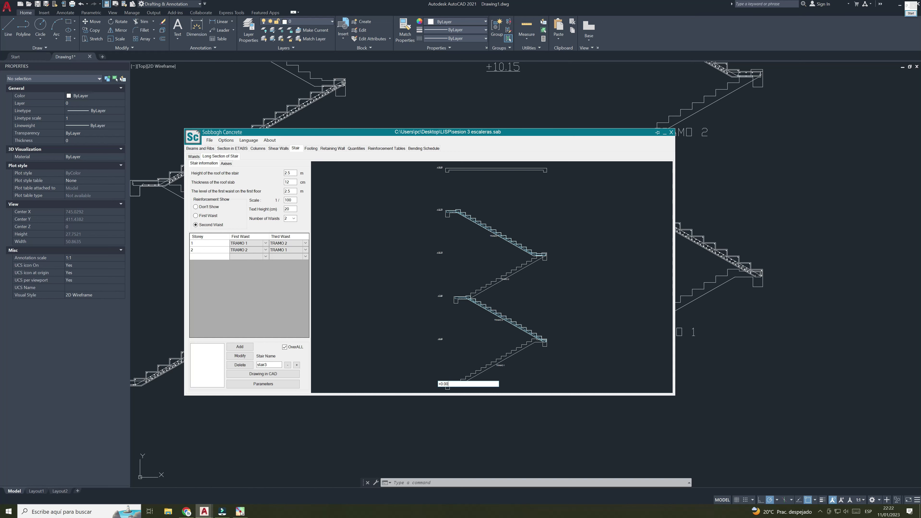
left_click(357, 257)
double_click(290, 173)
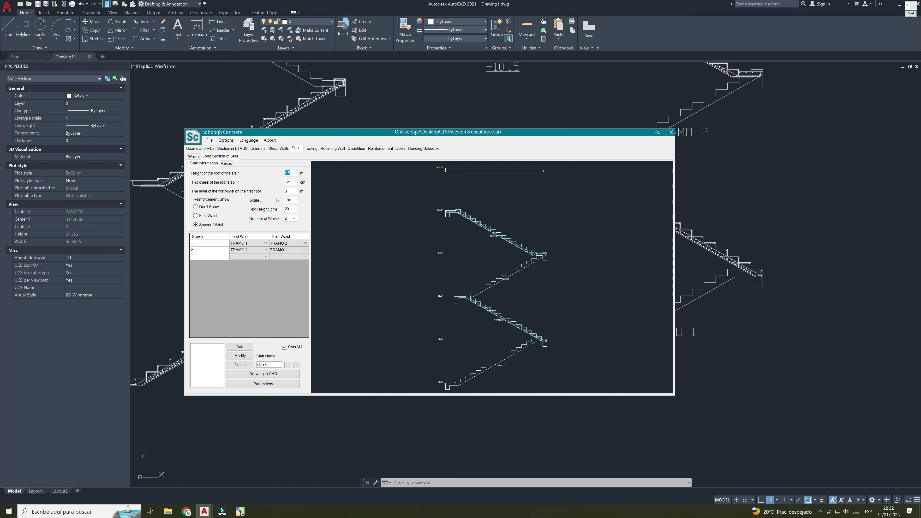
type("+0.00")
key("Tab")
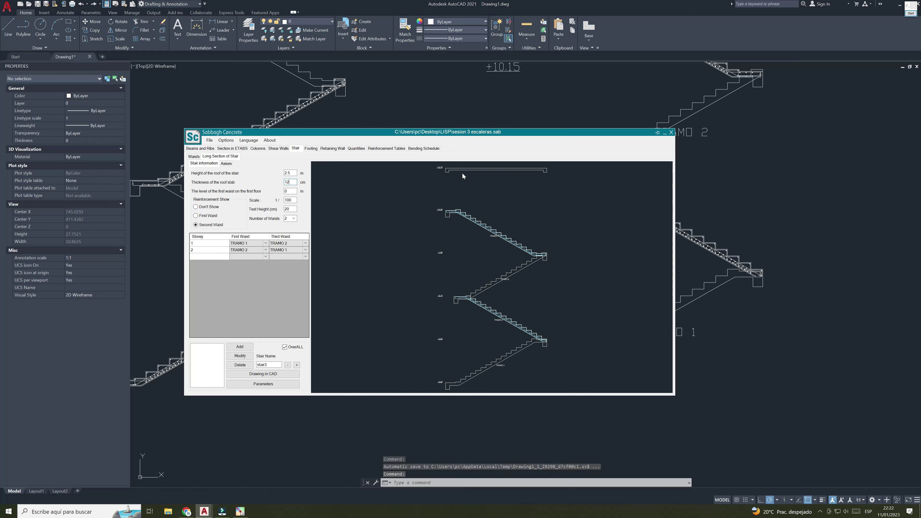
left_click(272, 378)
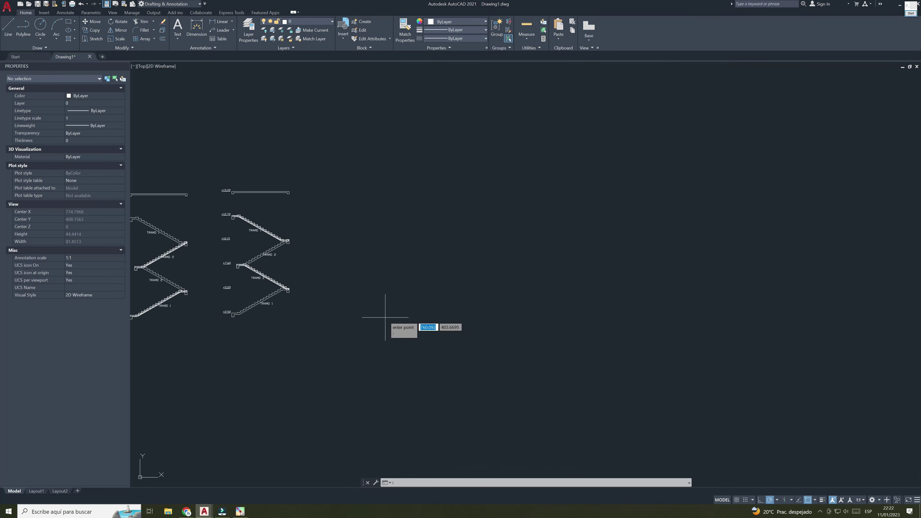
Step: Place the third stair section (+0.00 to +10.20) and zoom around to inspect its levels
scroll(382, 366, "up", 2)
scroll(400, 377, "up", 3)
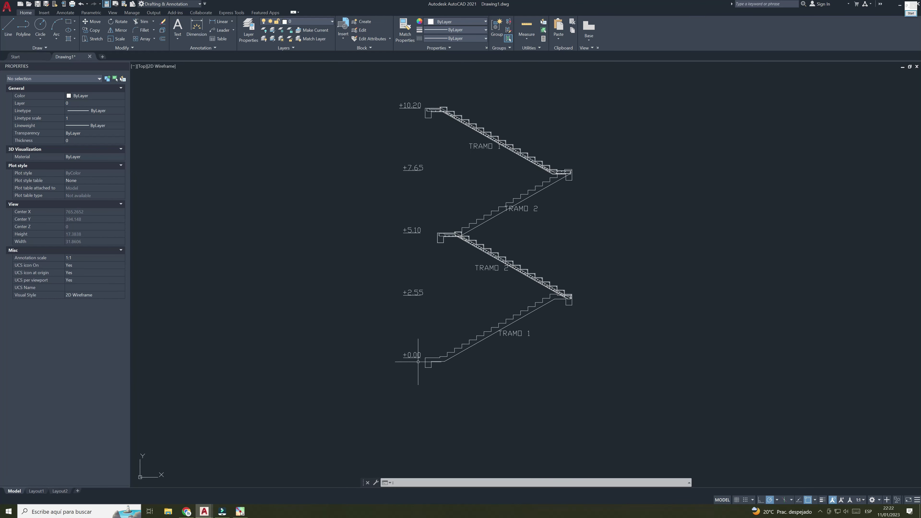
scroll(418, 357, "up", 2)
scroll(401, 279, "down", 2)
middle_click_drag(401, 280, 417, 319)
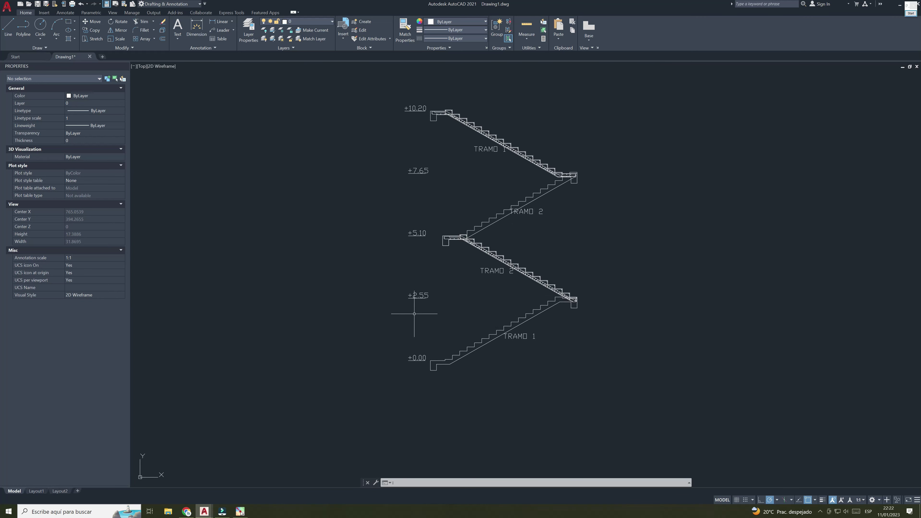
scroll(409, 220, "up", 2)
scroll(427, 276, "down", 6)
scroll(457, 300, "down", 2)
scroll(490, 290, "down", 1)
scroll(490, 314, "up", 6)
scroll(490, 314, "up", 1)
scroll(489, 312, "down", 1)
scroll(507, 264, "down", 3)
scroll(529, 326, "down", 1)
scroll(522, 330, "down", 2)
scroll(544, 319, "down", 2)
left_click(205, 512)
Step: Name the stair's first axis '1' and redraw the section with its axis bubble above +12.70
left_click(234, 488)
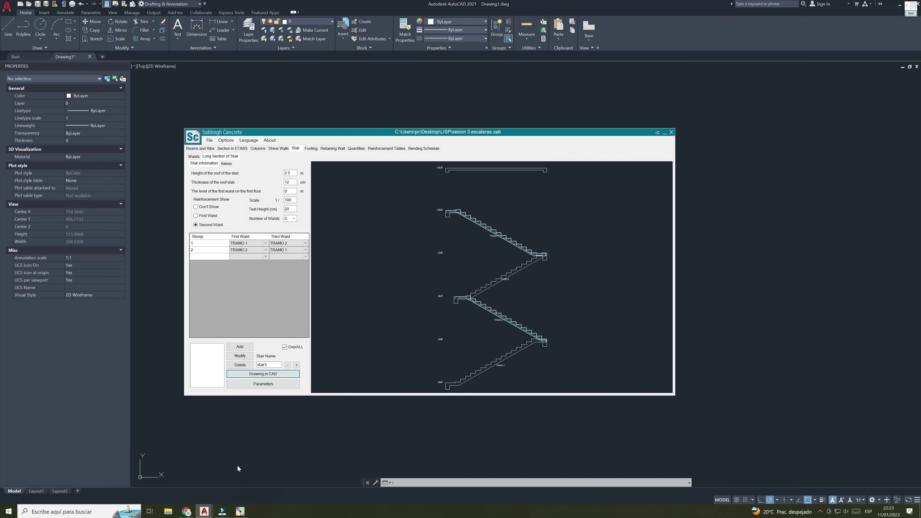
left_click(225, 163)
left_click(247, 188)
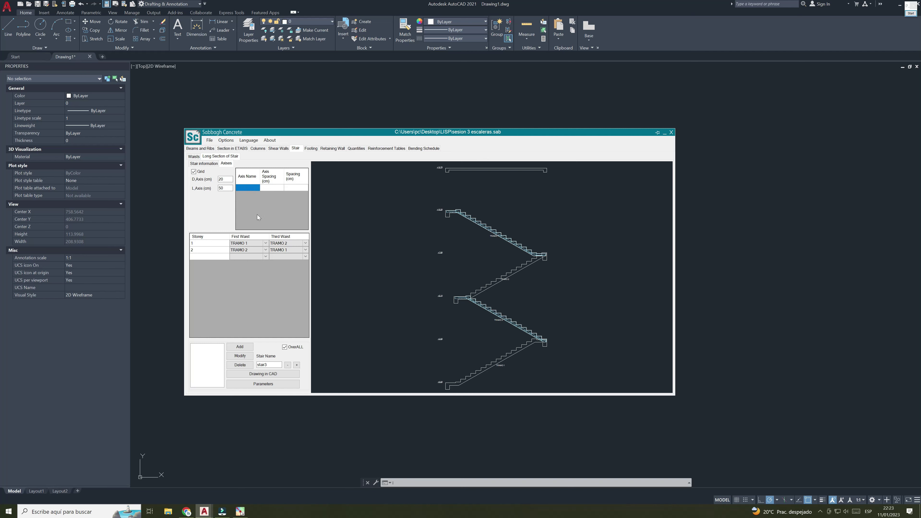
type("1")
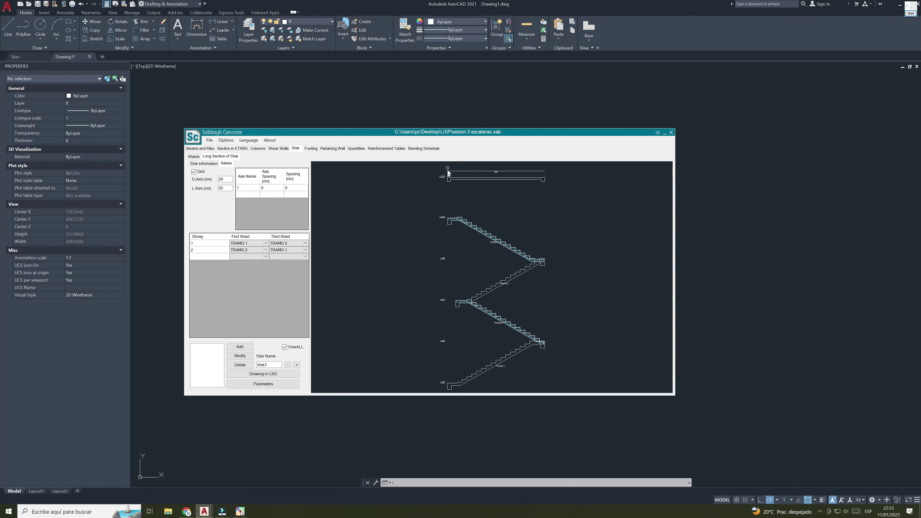
left_click(268, 377)
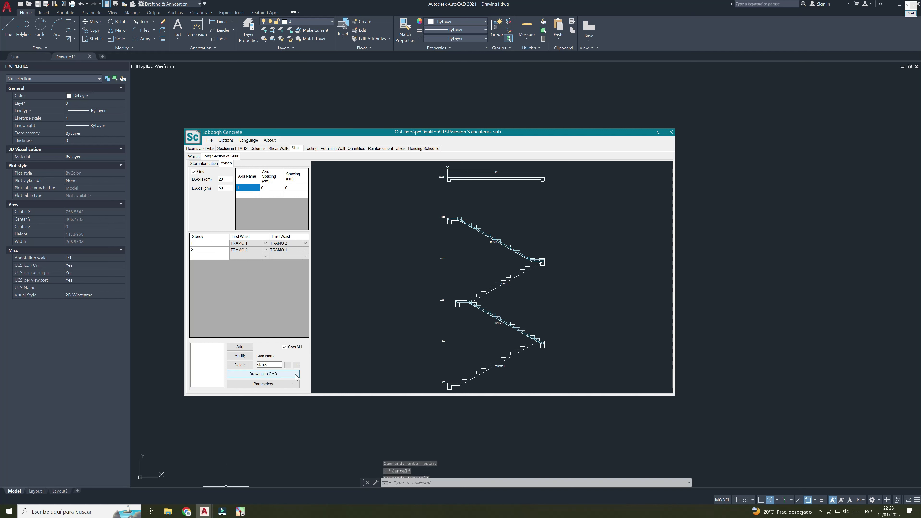
scroll(451, 315, "up", 5)
scroll(411, 288, "up", 5)
scroll(409, 277, "up", 5)
scroll(411, 222, "up", 5)
Step: Check the axis '1' bubble text, then zoom out to view all the stair sections
left_click(417, 218)
key("Escape")
scroll(422, 241, "up", 4)
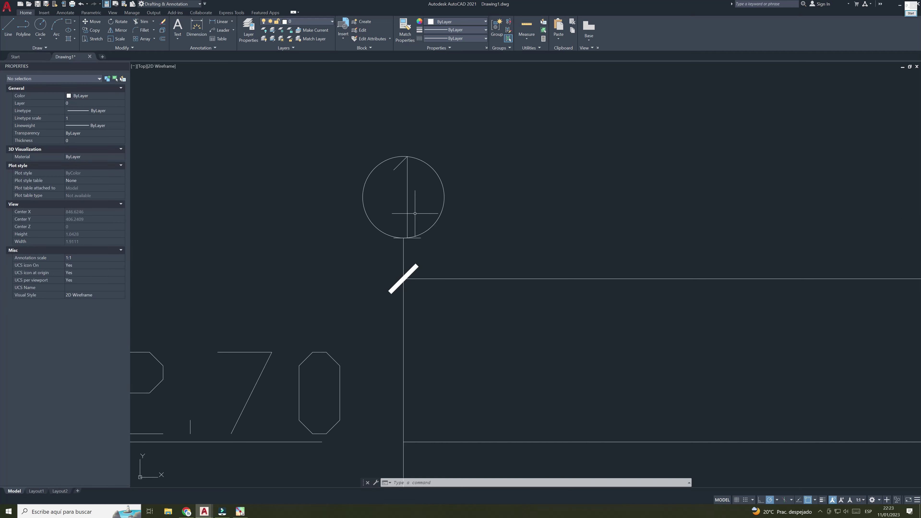
left_click(408, 191)
scroll(415, 214, "down", 6)
key("Escape")
scroll(374, 214, "down", 4)
scroll(359, 220, "up", 6)
scroll(353, 220, "up", 1)
scroll(364, 227, "down", 7)
scroll(364, 227, "down", 4)
scroll(370, 281, "down", 4)
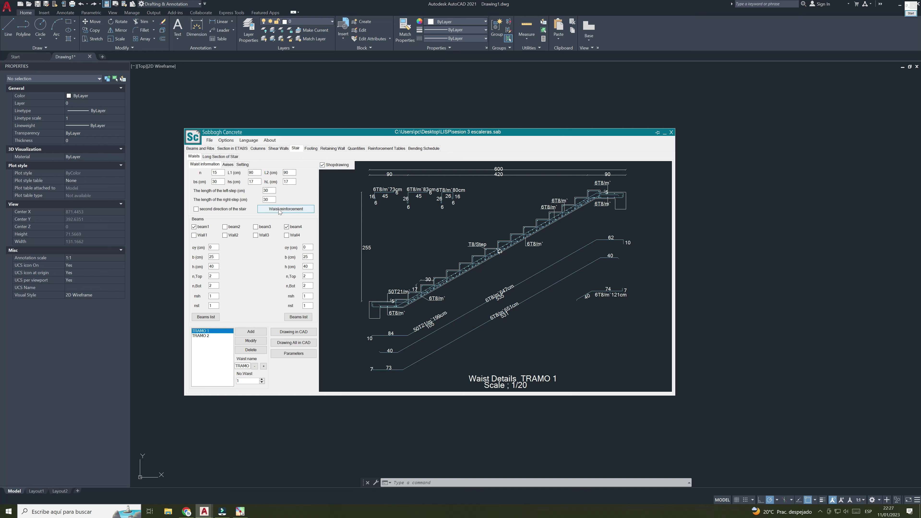
Step: Try TRAMO 2 waist reinforcement, dismiss the unstable-stair warning, then open TRAMO 1's waist reinforcement
left_click(209, 336)
left_click(206, 335)
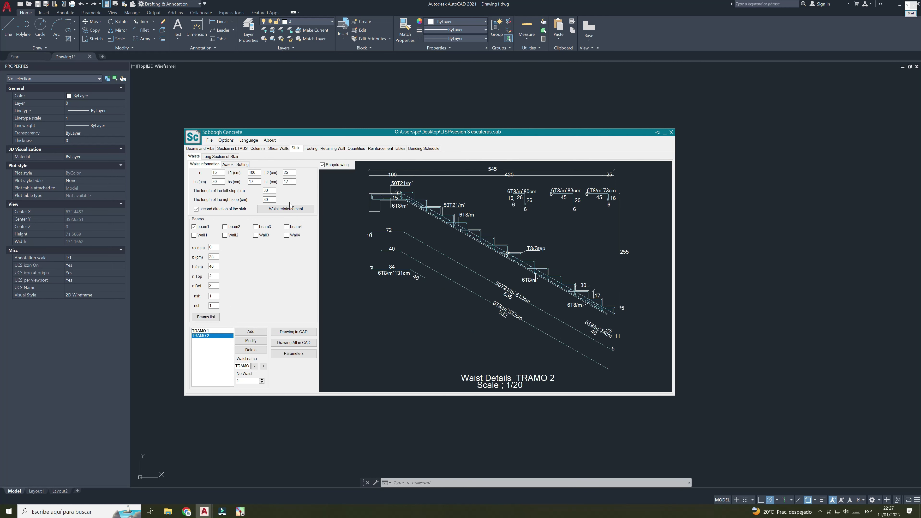
left_click(279, 208)
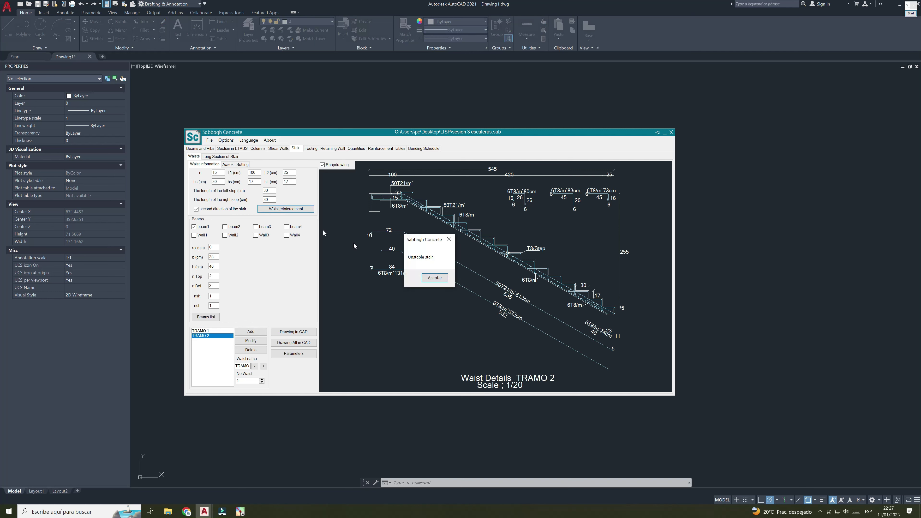
left_click(432, 277)
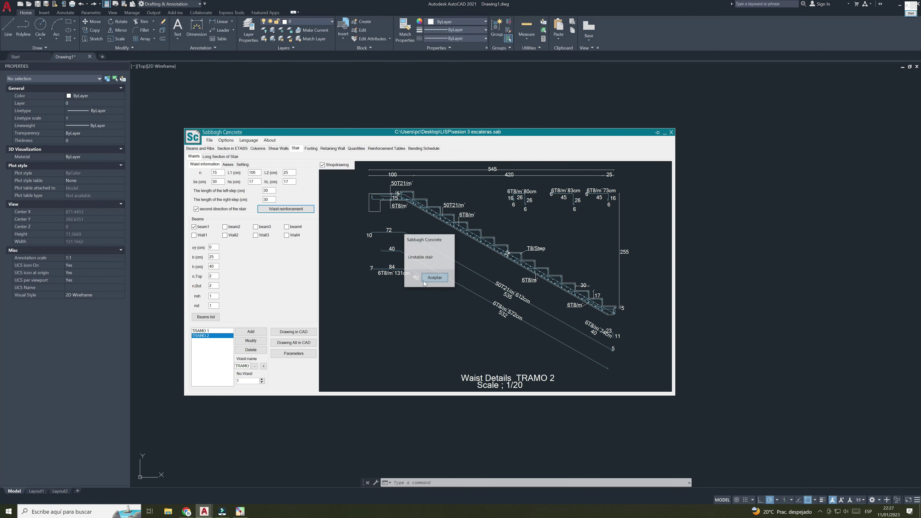
left_click(208, 332)
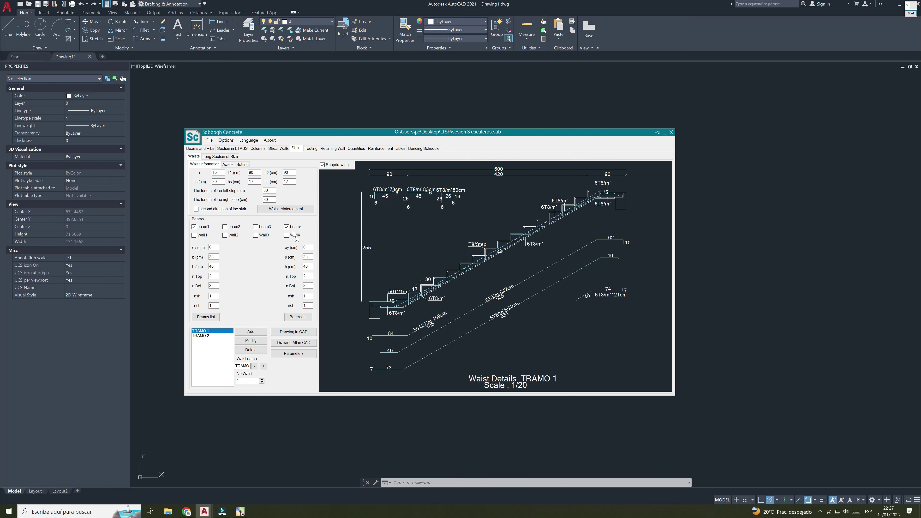
left_click(283, 210)
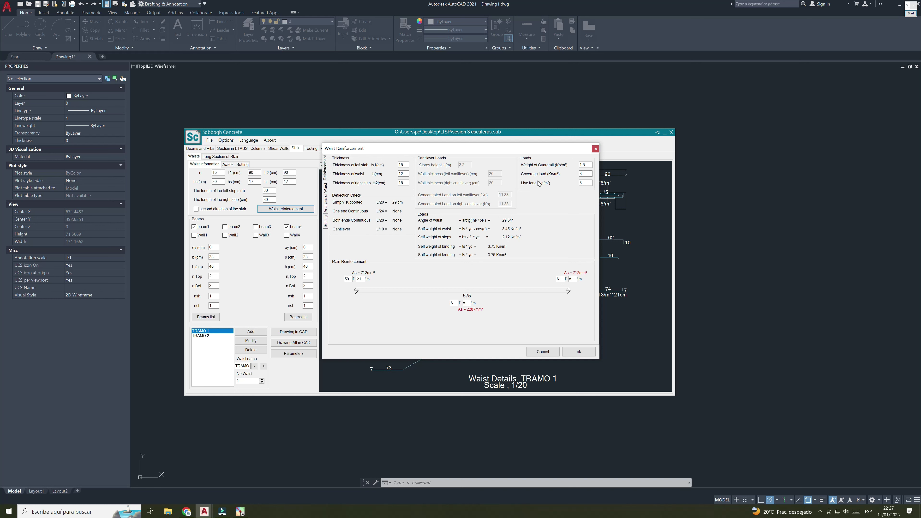
Step: Raise TRAMO 1's coverage load to 4, review the waist analysis and settings, and accept the design
left_click(581, 174)
key("BackSpace")
type("4")
key("Tab")
left_click(325, 191)
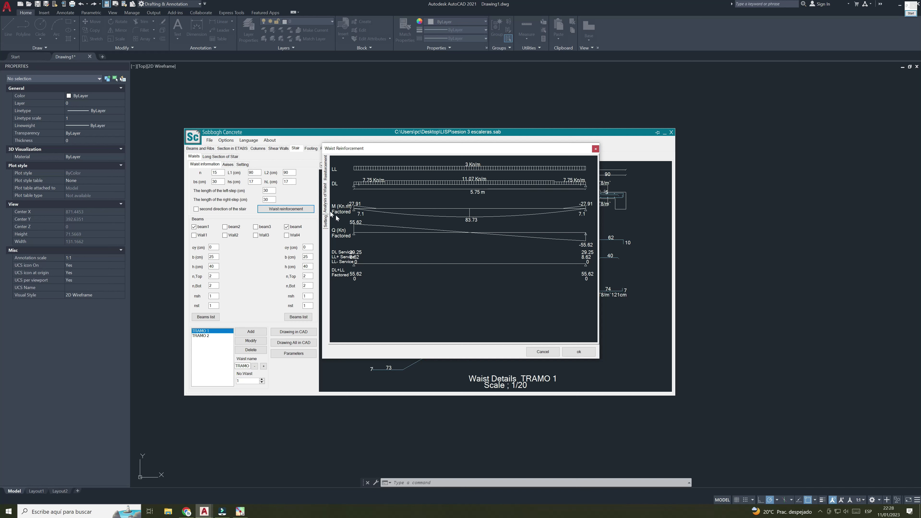
left_click(325, 221)
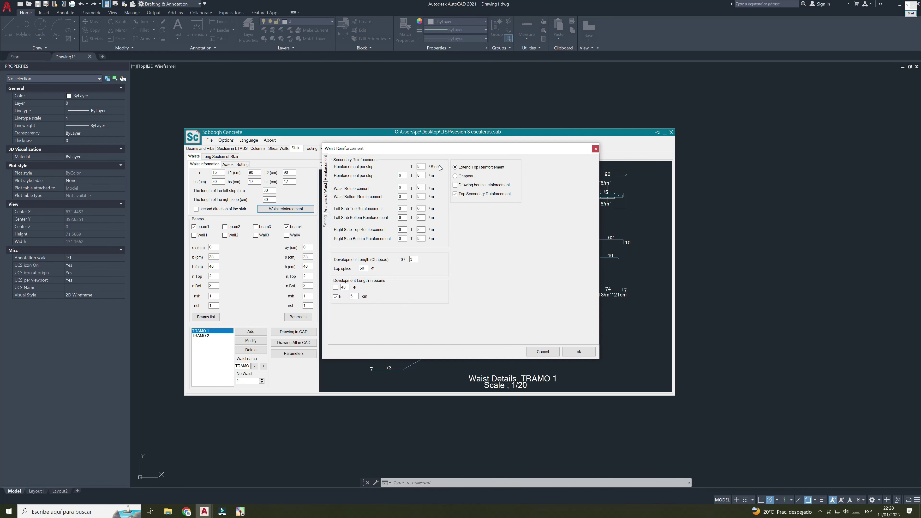
left_click(567, 353)
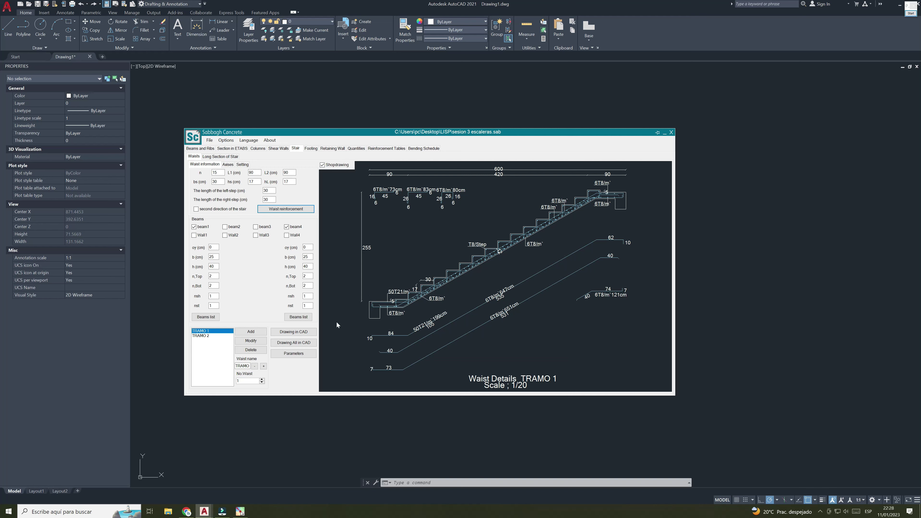
Step: Save the stair project and close Sabbagh Concrete, confirming the save
left_click(211, 336)
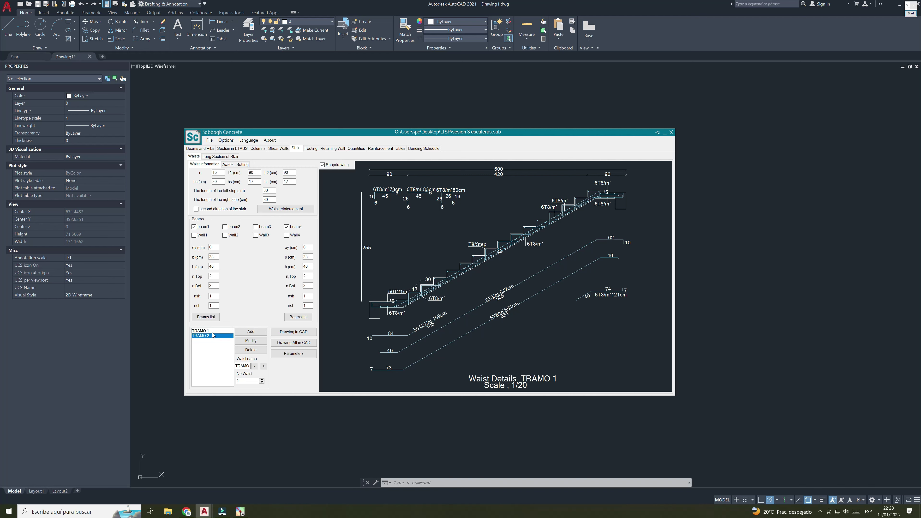
left_click(440, 280)
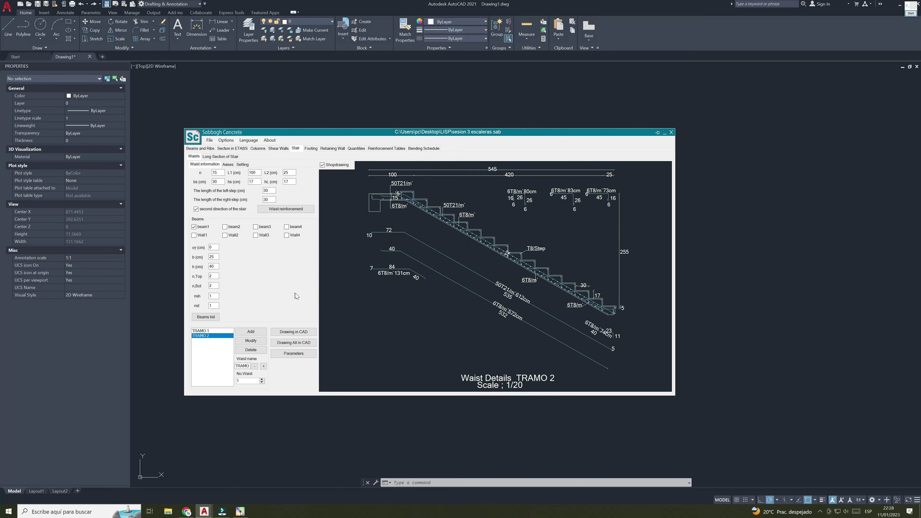
left_click(210, 141)
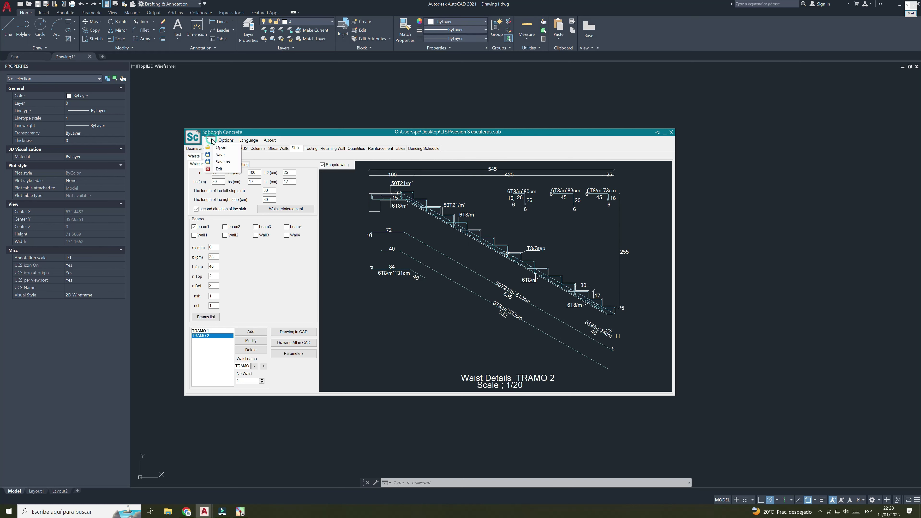
left_click(220, 155)
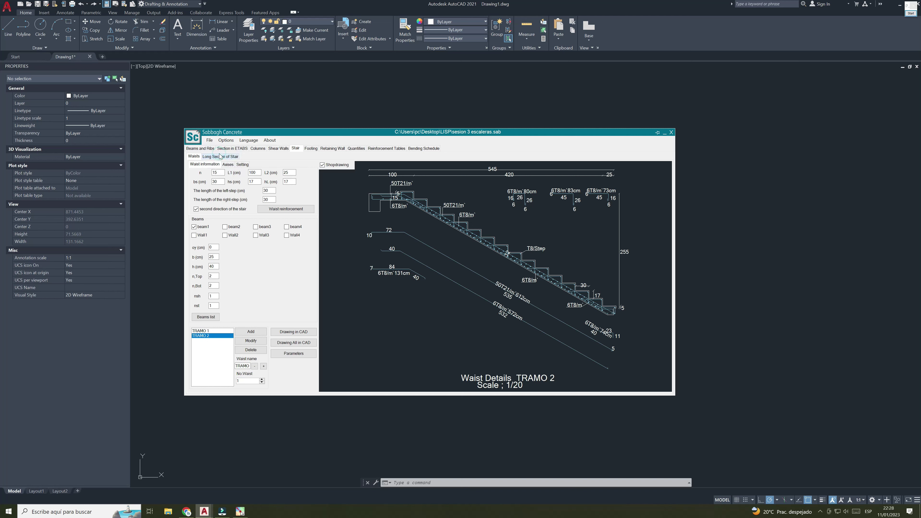
left_click(671, 132)
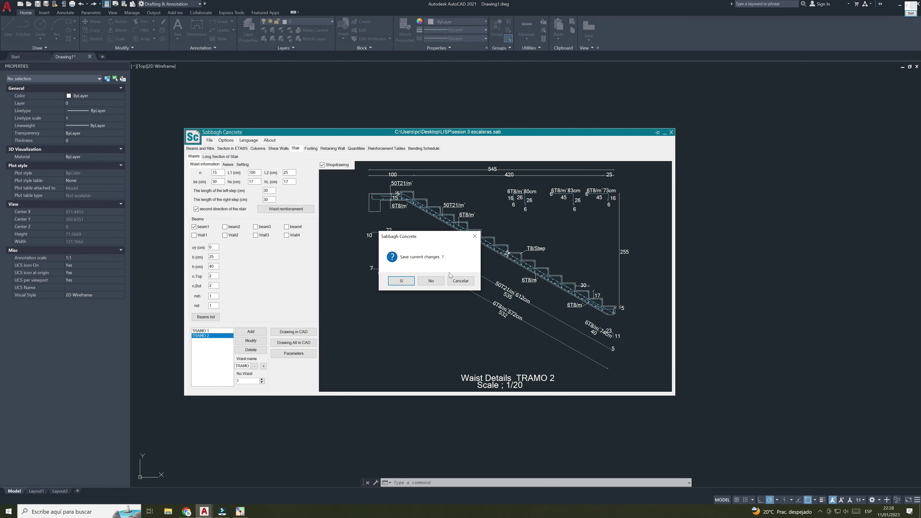
left_click(430, 281)
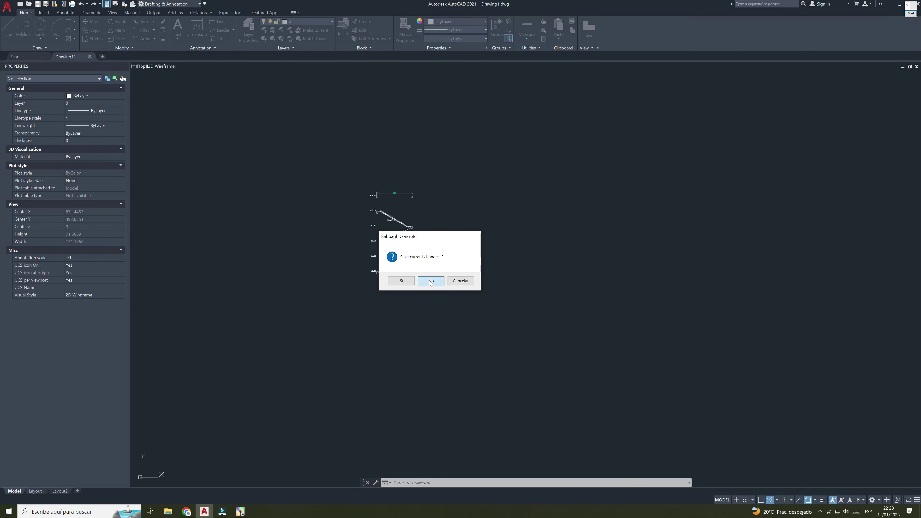
Step: Window-select all the stair drawings and erase them, leaving the drawing empty
left_click(308, 144)
left_click(475, 330)
key("Delete")
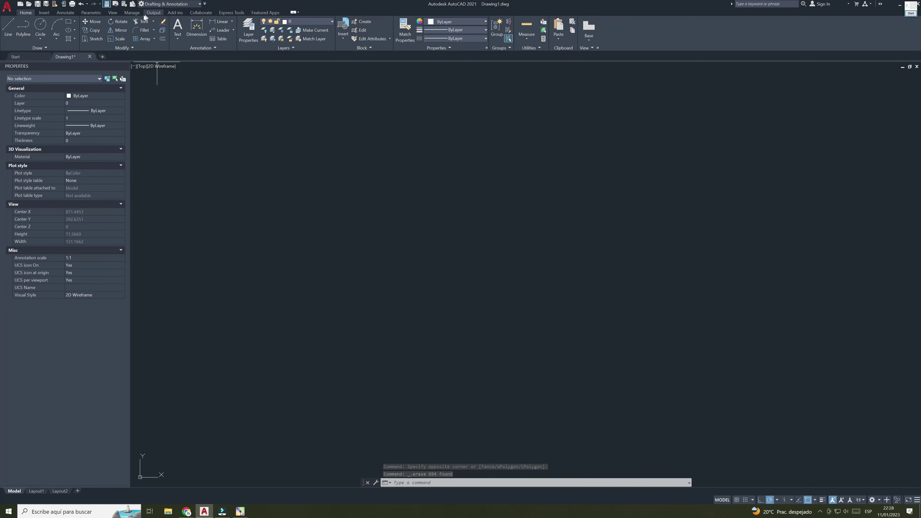
Step: Load the saved sesion 3 escaleras.sab project into Sabbagh Concrete
left_click(175, 12)
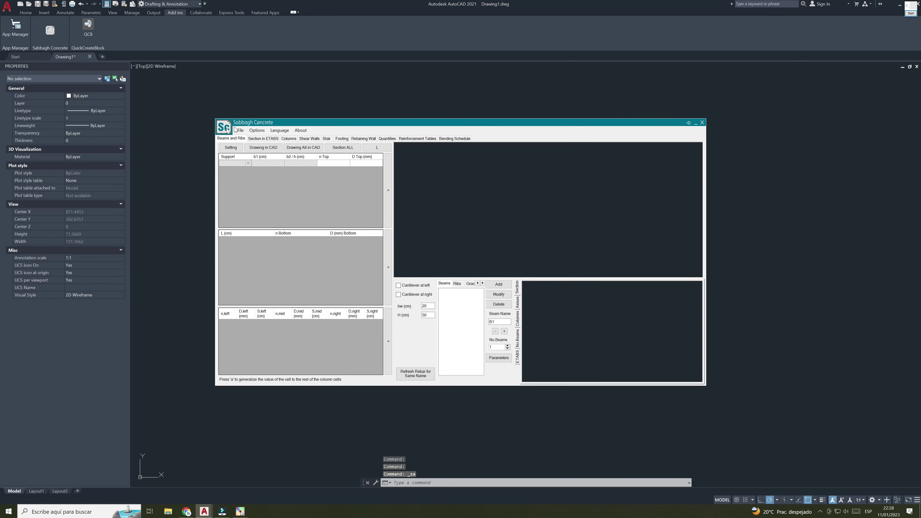
left_click(240, 130)
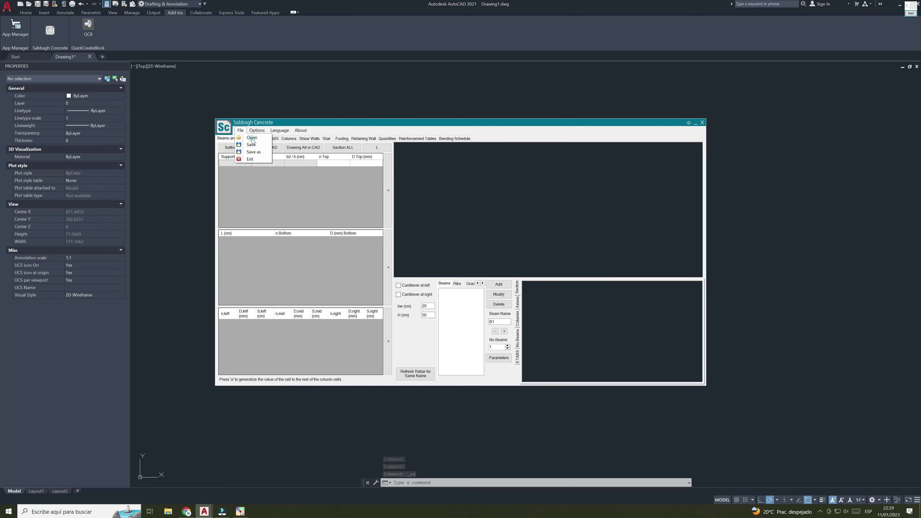
left_click(252, 137)
left_click(304, 194)
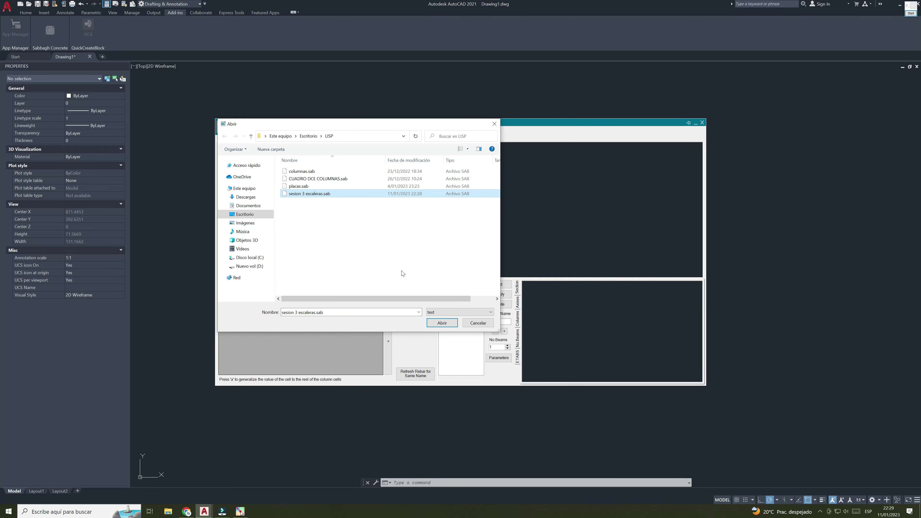
left_click(441, 322)
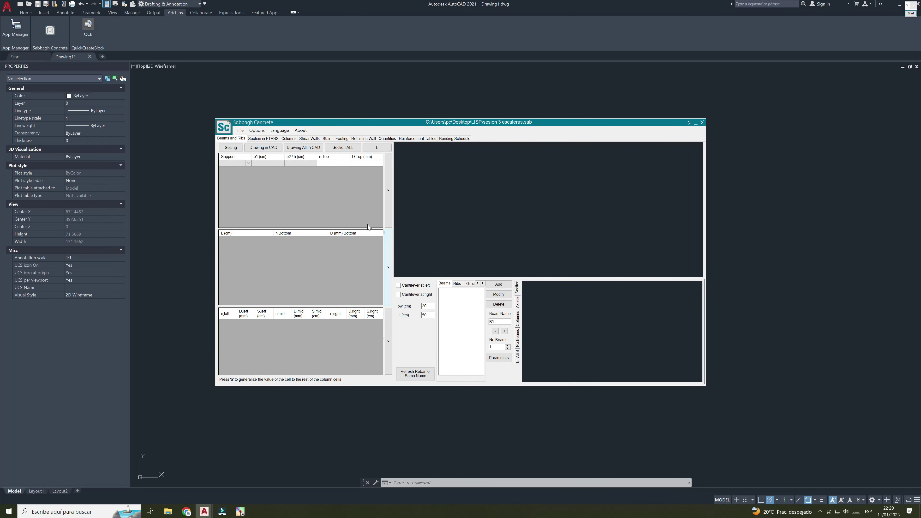
Step: Review the Shear Walls and Stair data, comparing the TRAMO 1 and TRAMO 2 flights
left_click(306, 138)
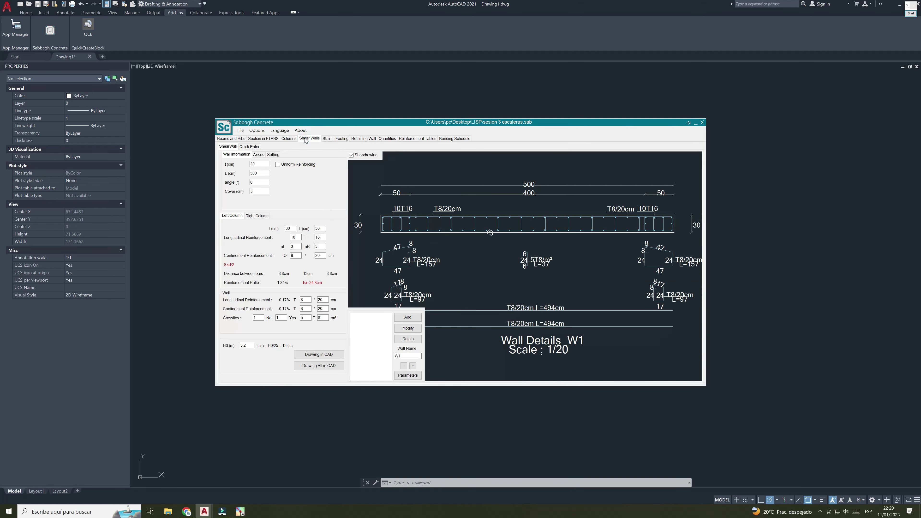
left_click(327, 138)
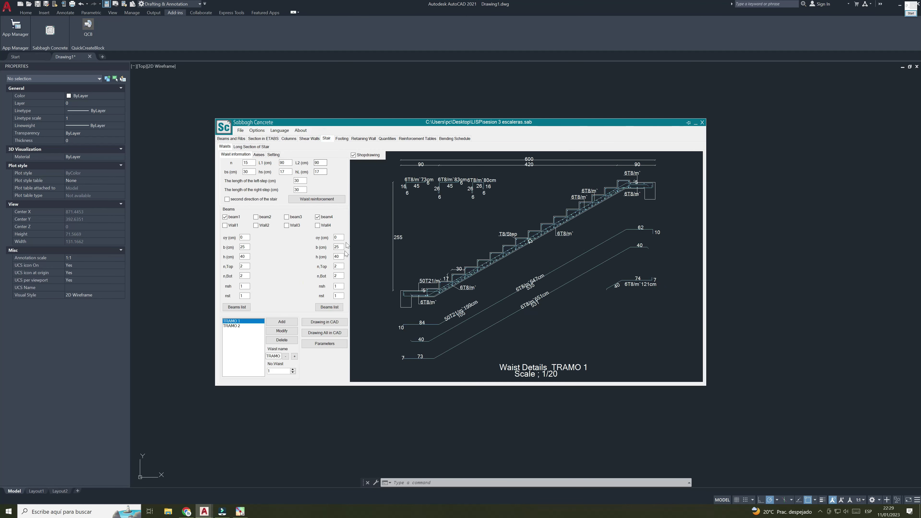
left_click(243, 326)
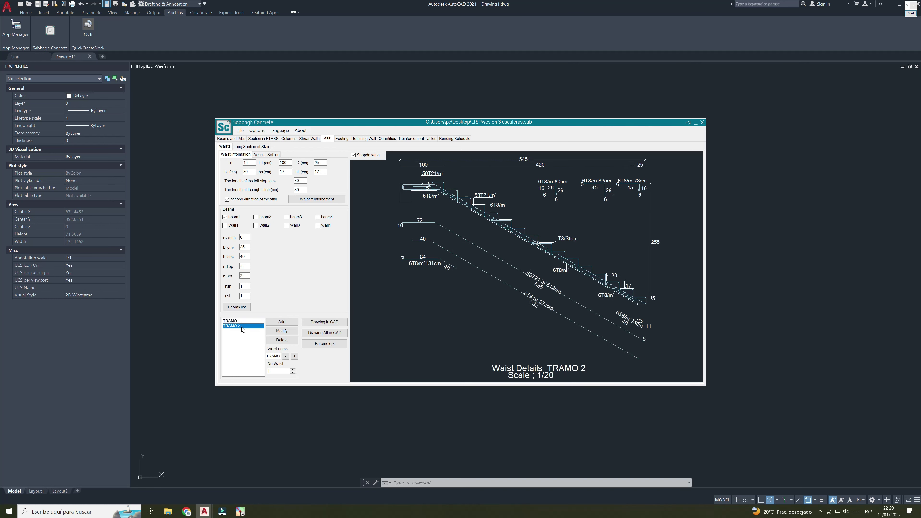
left_click(241, 322)
Step: Close Sabbagh Concrete with confirmation and bring up the screen recorder controls
left_click(702, 123)
left_click(461, 269)
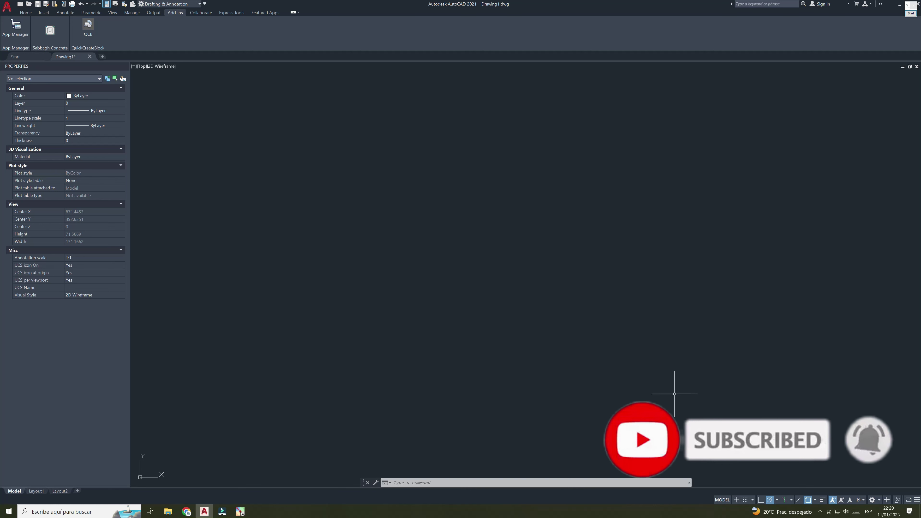
left_click(820, 512)
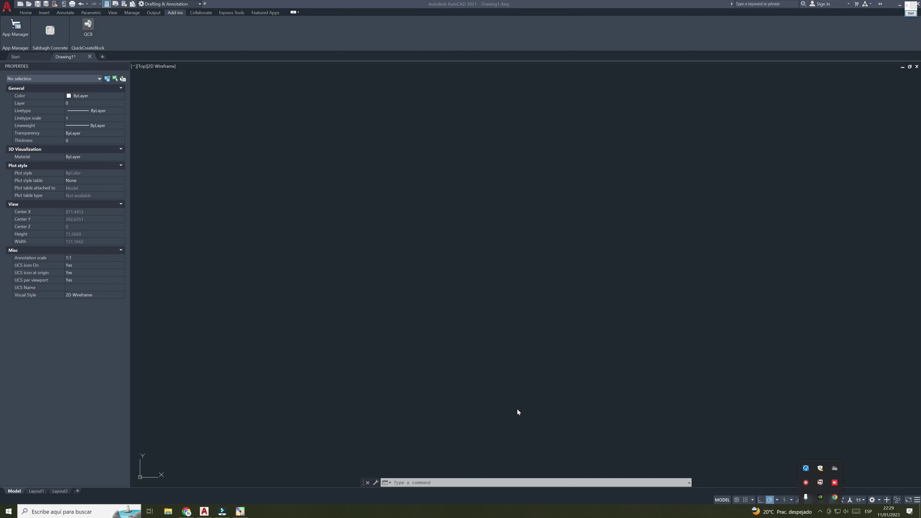
left_click(805, 482)
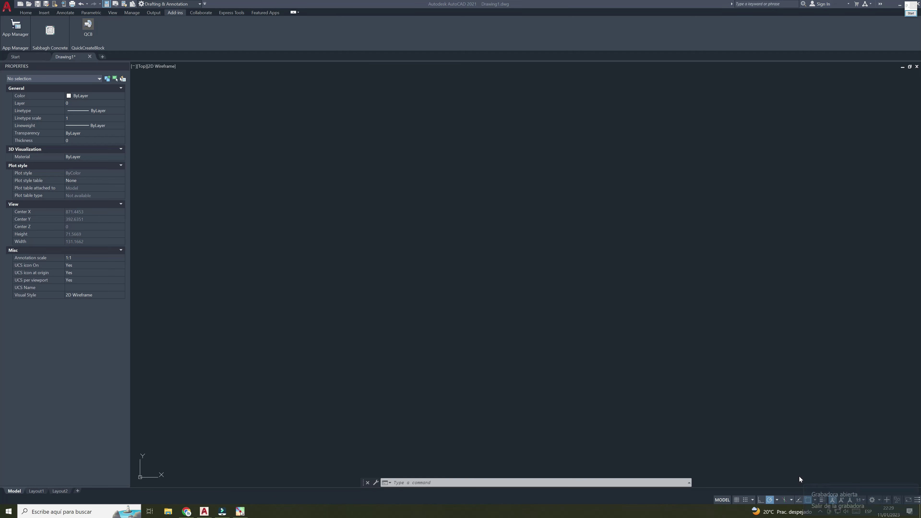